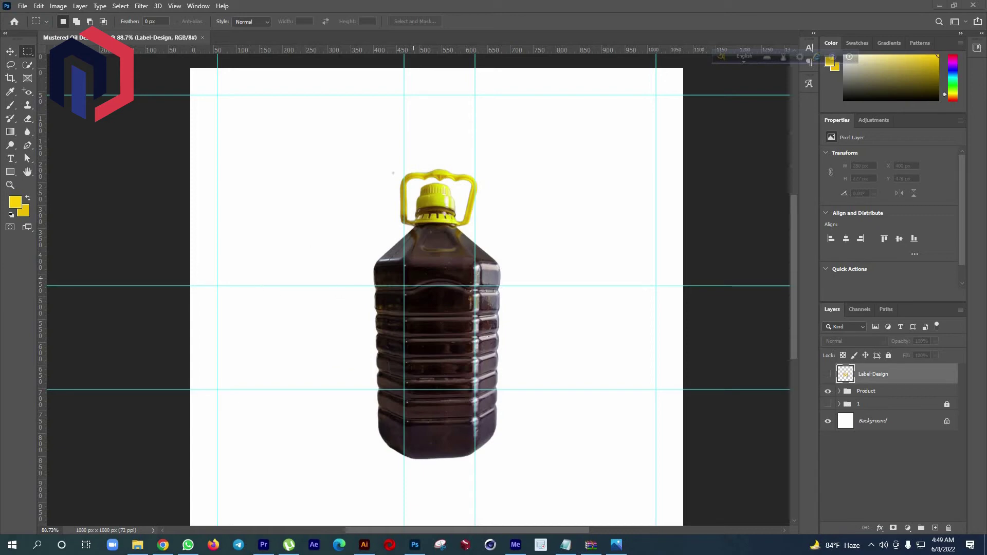
# Check Hue/Saturation 2 in the Product group, then make the Label-Design layer visible on the bottle
pyautogui.click(22, 6)
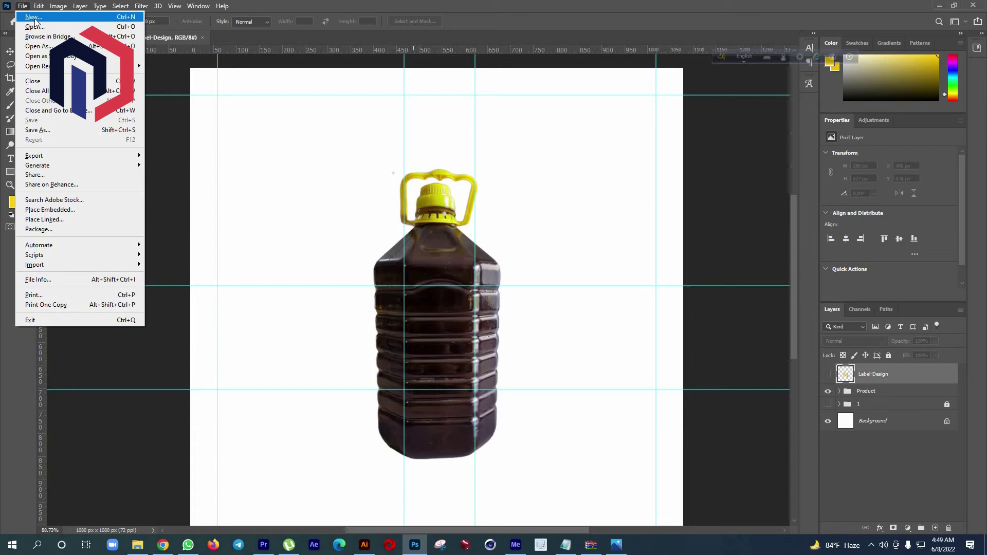
pyautogui.click(330, 167)
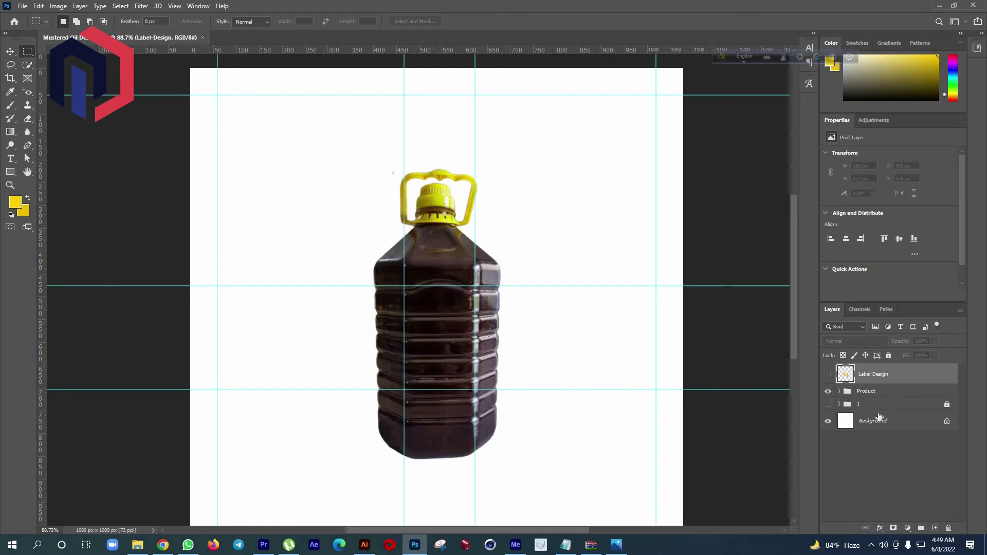
pyautogui.click(839, 391)
pyautogui.click(897, 408)
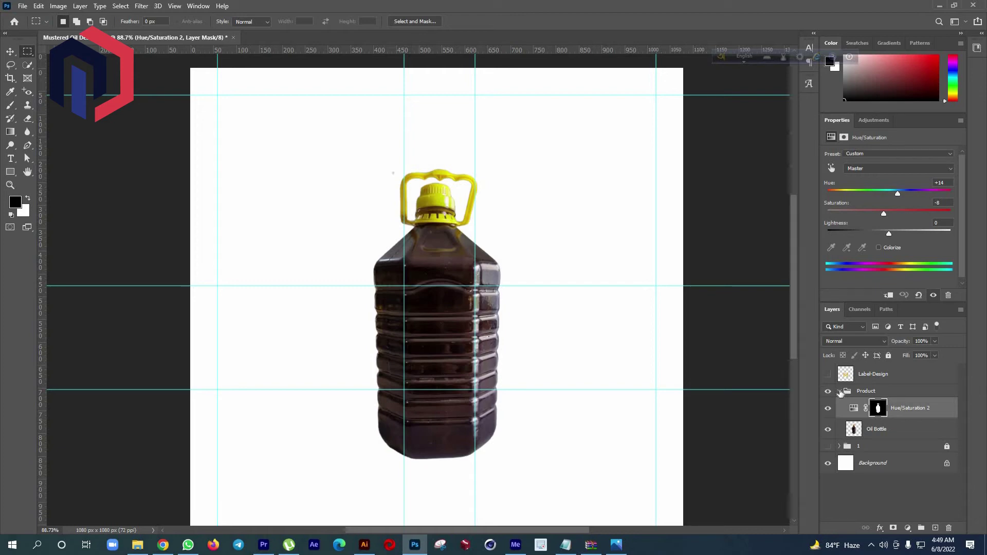
pyautogui.click(840, 391)
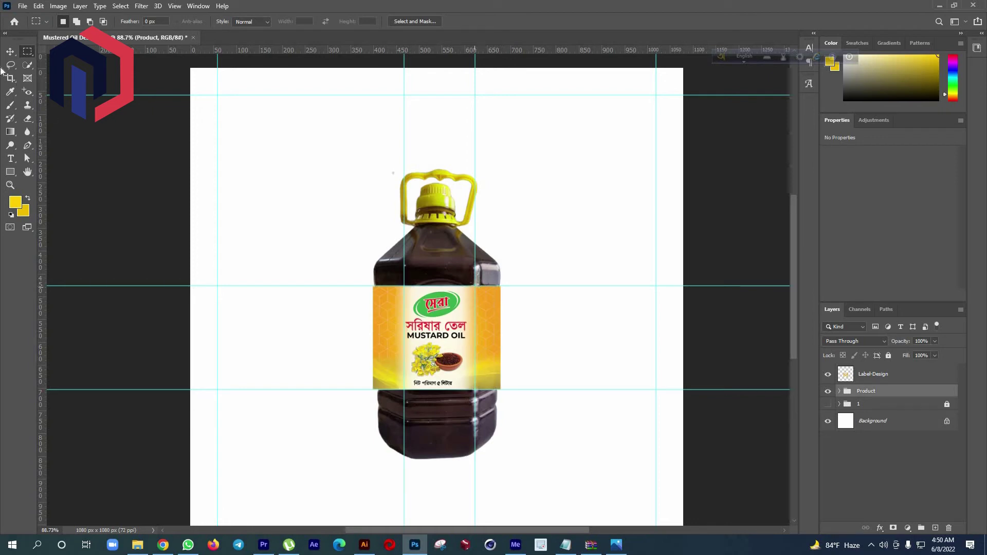
pyautogui.rightClick(27, 54)
# Copy the label's tall right-edge strip onto a new Layer 10 and reposition it in the stack
pyautogui.moveTo(475, 286); pyautogui.dragTo(500, 389)
pyautogui.hotkey('ctrl', 'j')
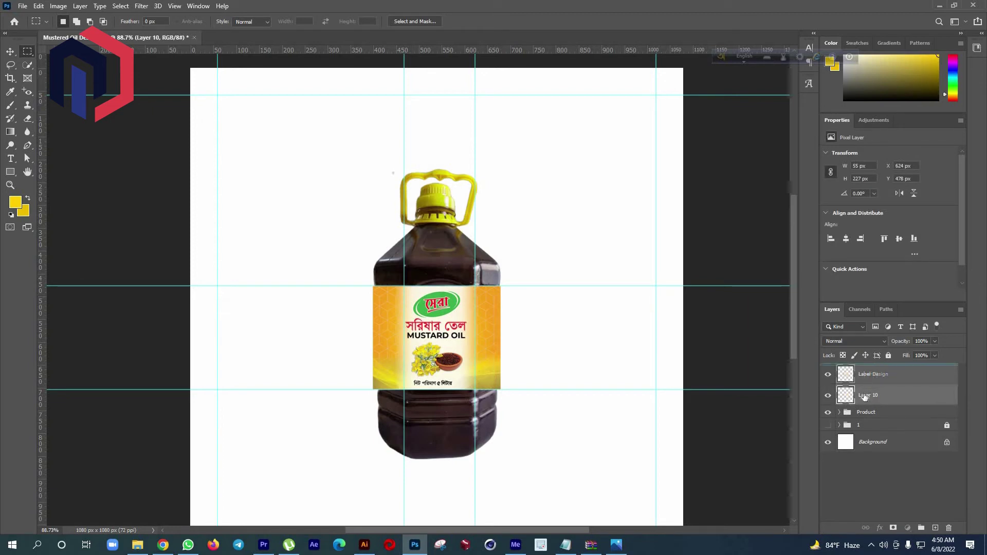
pyautogui.moveTo(860, 374); pyautogui.dragTo(860, 402)
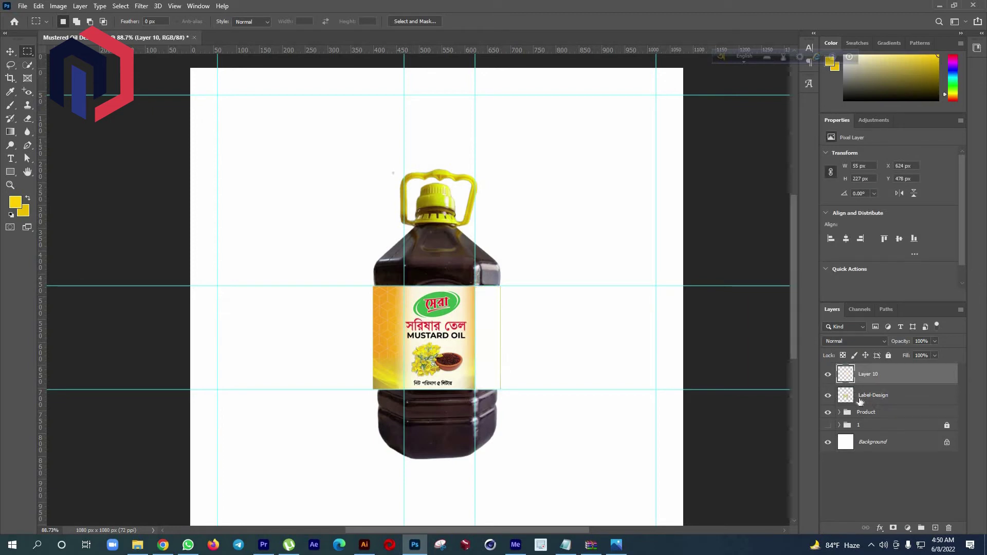
pyautogui.moveTo(860, 401); pyautogui.dragTo(864, 411)
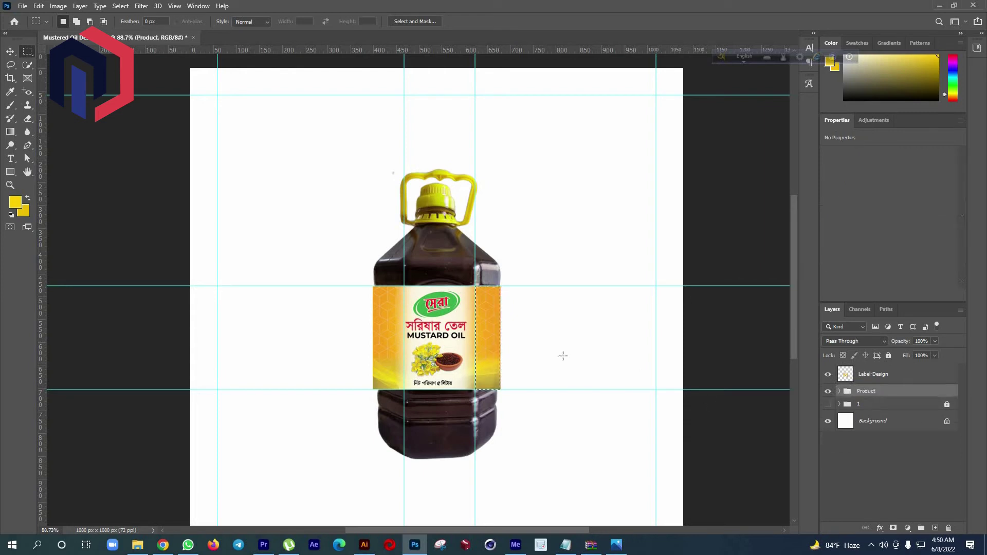
# Try deleting the strip from Label-Design, then undo back to Layer 10
pyautogui.click(882, 376)
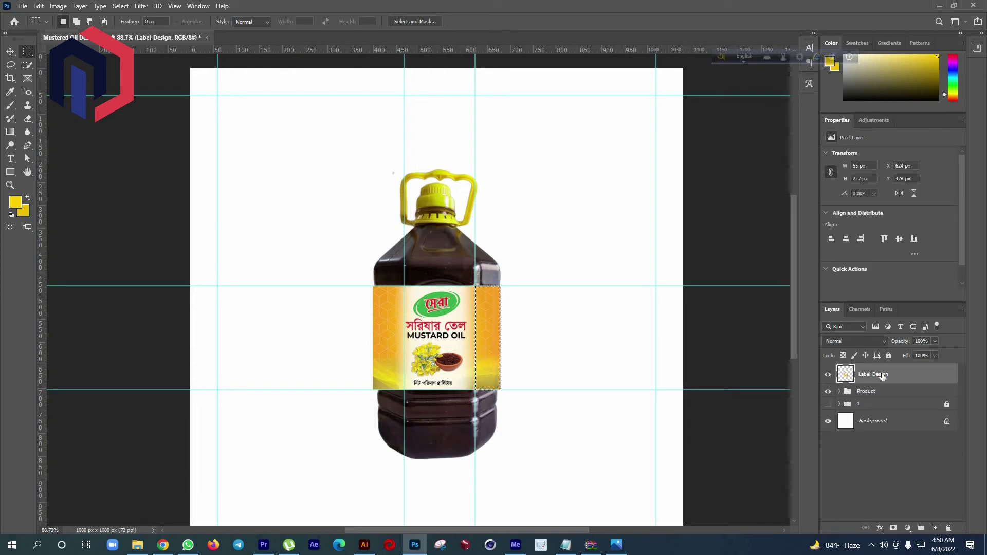
pyautogui.press('Delete')
pyautogui.hotkey('ctrl', 'd')
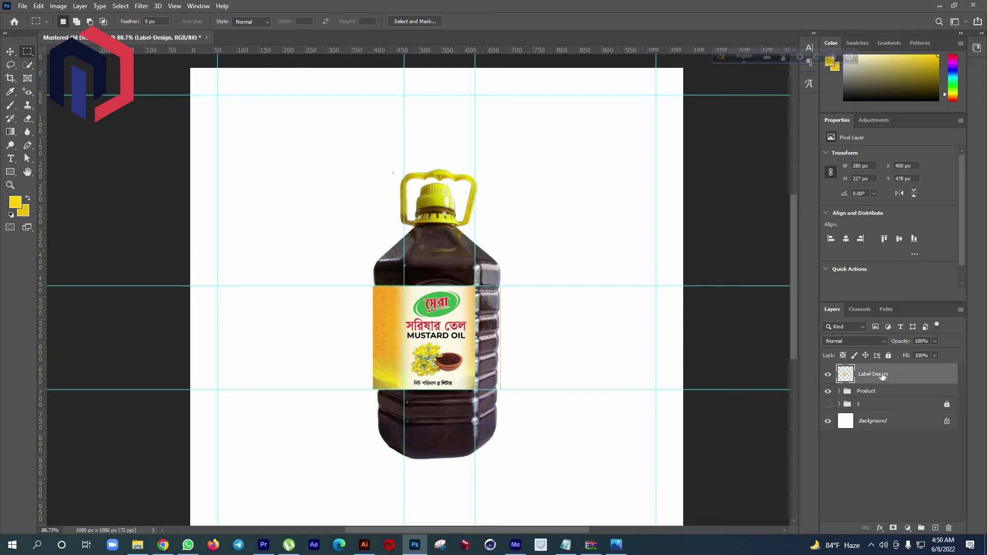
pyautogui.hotkey('ctrl', 'z')
pyautogui.hotkey('ctrl', 'z')
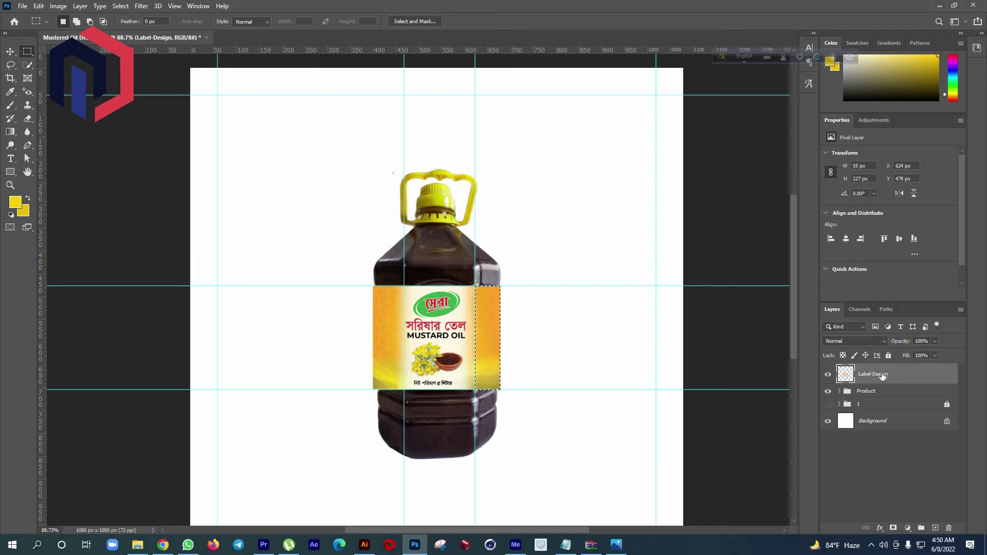
pyautogui.hotkey('ctrl', 'j')
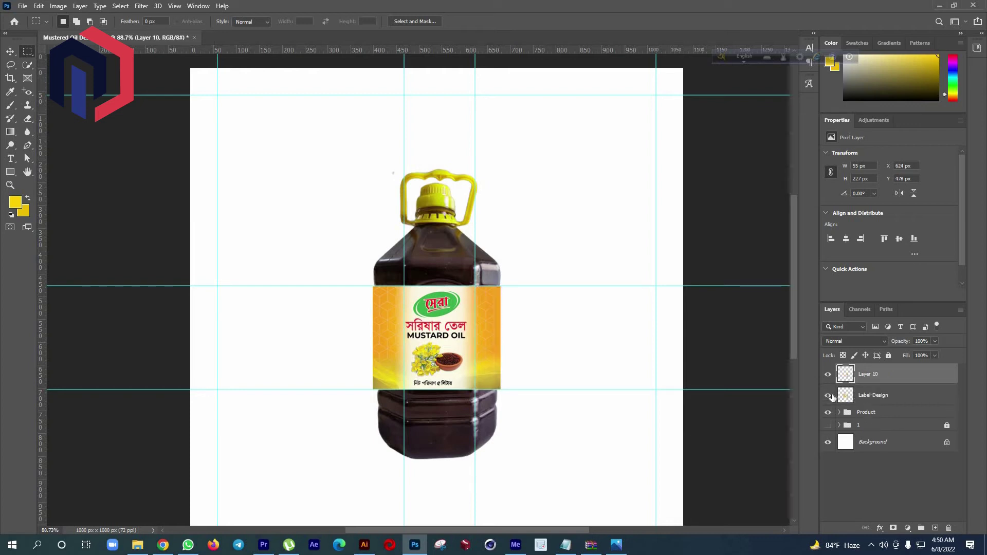
# Hide Layer 10, clear the selection, and show the bottle's Work Path in Paths
pyautogui.click(859, 401)
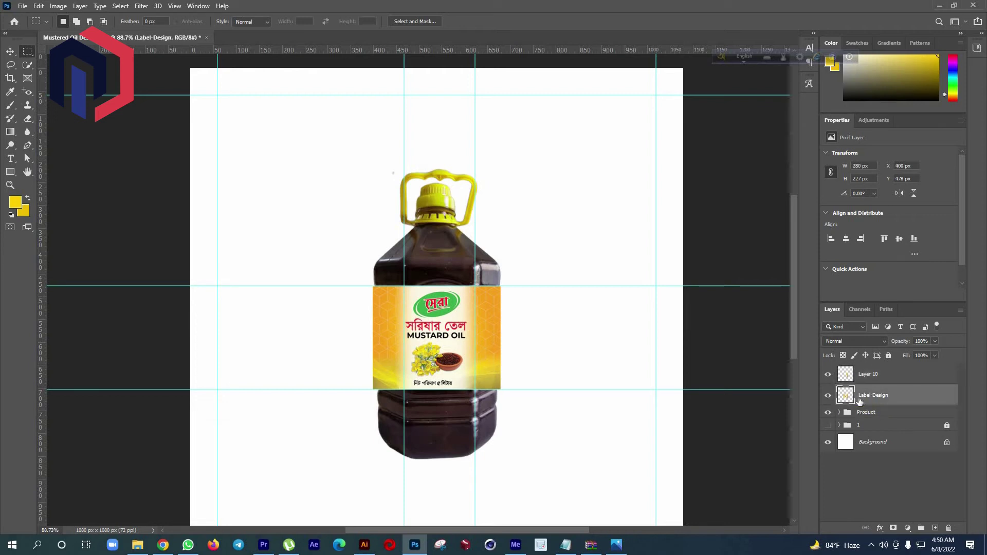
pyautogui.click(828, 376)
pyautogui.keyDown('ctrl'); pyautogui.click(845, 397); pyautogui.keyUp('ctrl')
pyautogui.hotkey('ctrl', 'd')
pyautogui.click(885, 309)
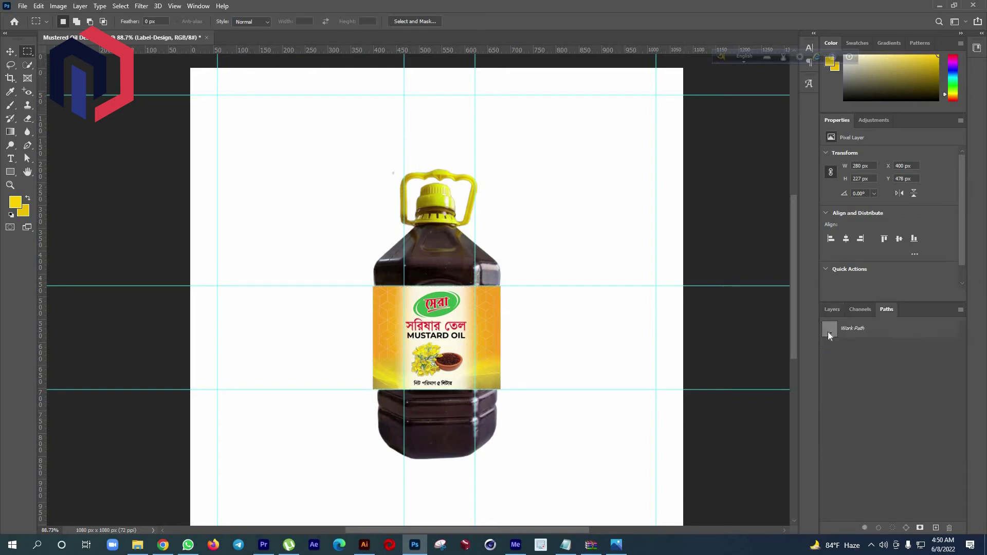
pyautogui.keyDown('ctrl'); pyautogui.click(829, 329); pyautogui.keyUp('ctrl')
pyautogui.hotkey('ctrl', 'd')
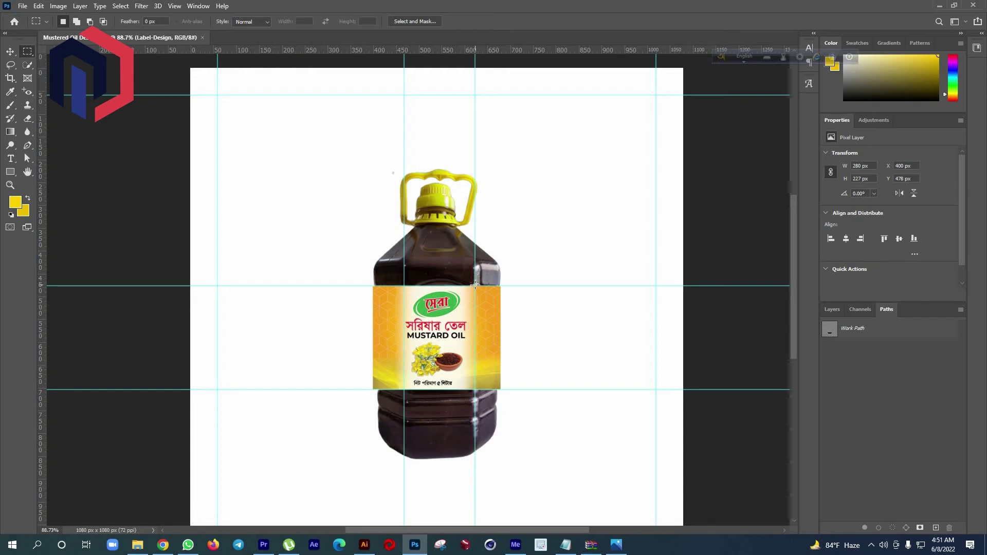
# Cut the label's right-edge strip, snapped to the guides, out of the label design
pyautogui.moveTo(475, 286); pyautogui.dragTo(499, 391)
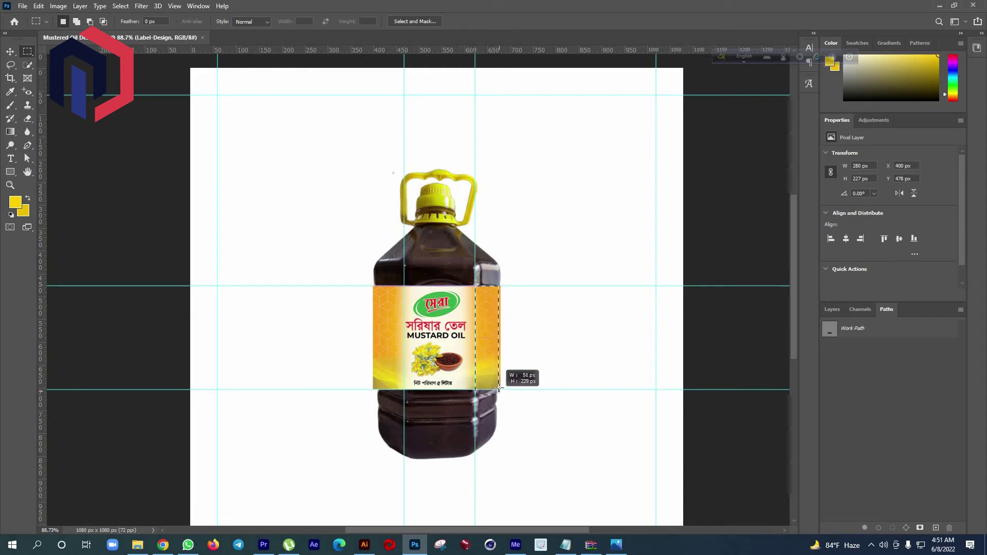
pyautogui.moveTo(499, 389); pyautogui.dragTo(501, 391)
pyautogui.press('Delete')
pyautogui.hotkey('ctrl', 'd')
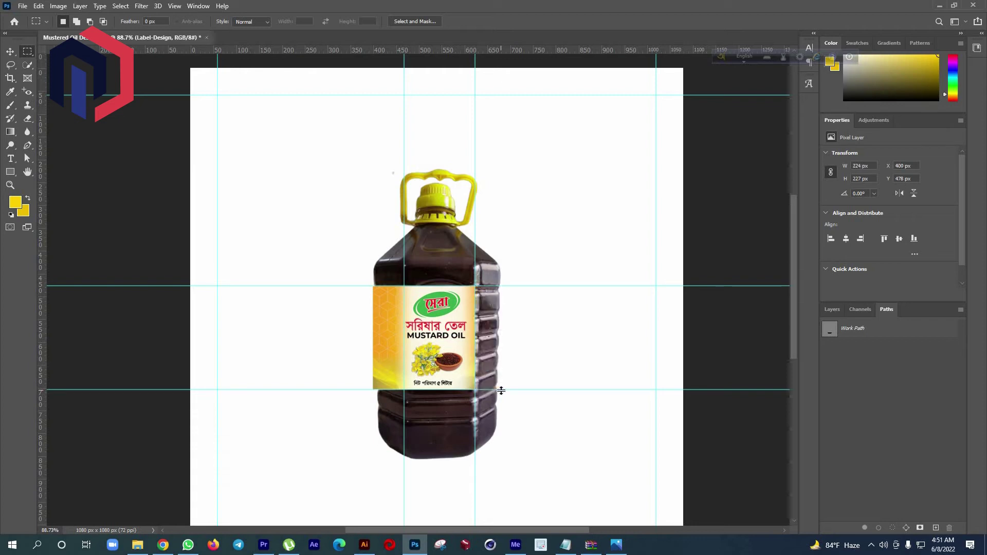
pyautogui.click(830, 310)
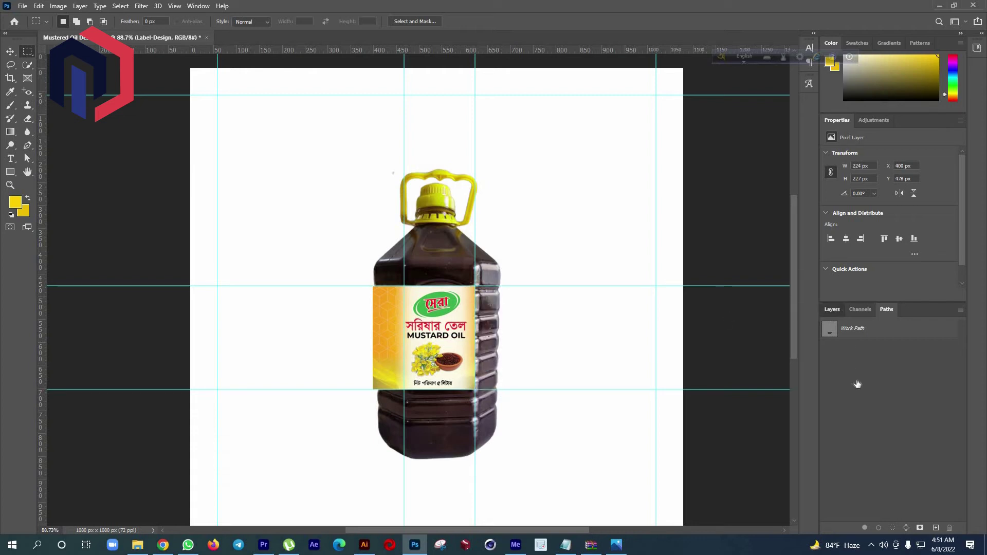
pyautogui.click(866, 376)
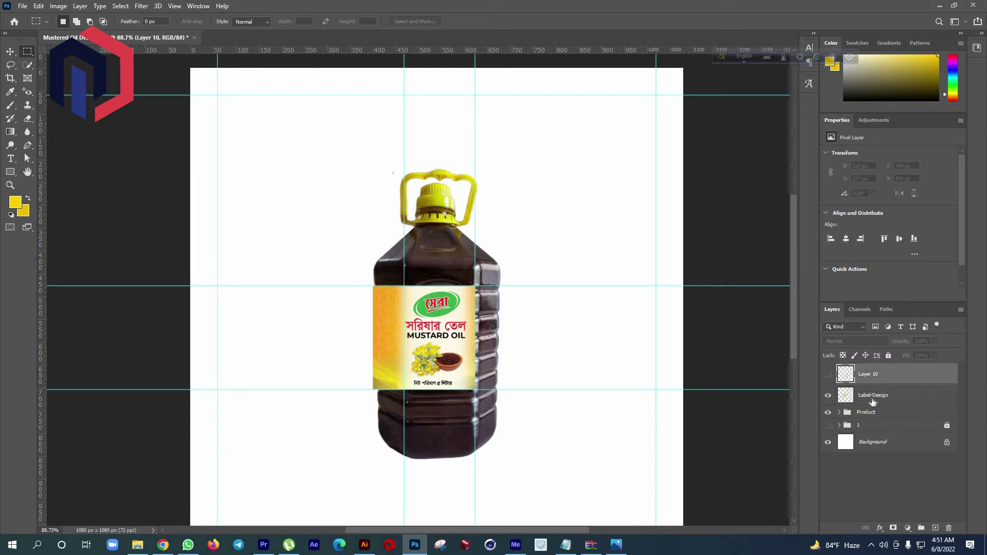
# Paste the orange right-edge strip onto a new empty Layer 11
pyautogui.click(934, 526)
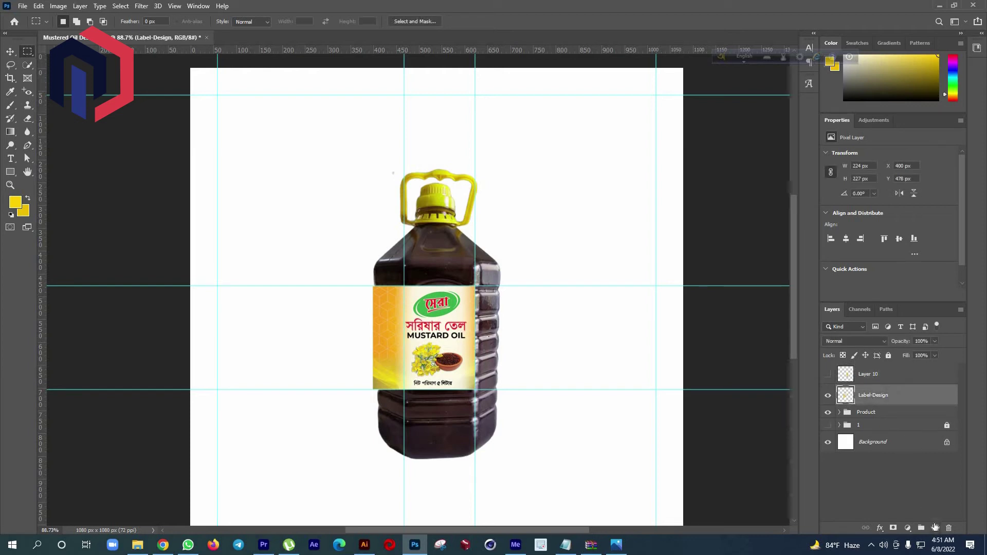
pyautogui.hotkey('ctrl', 'v')
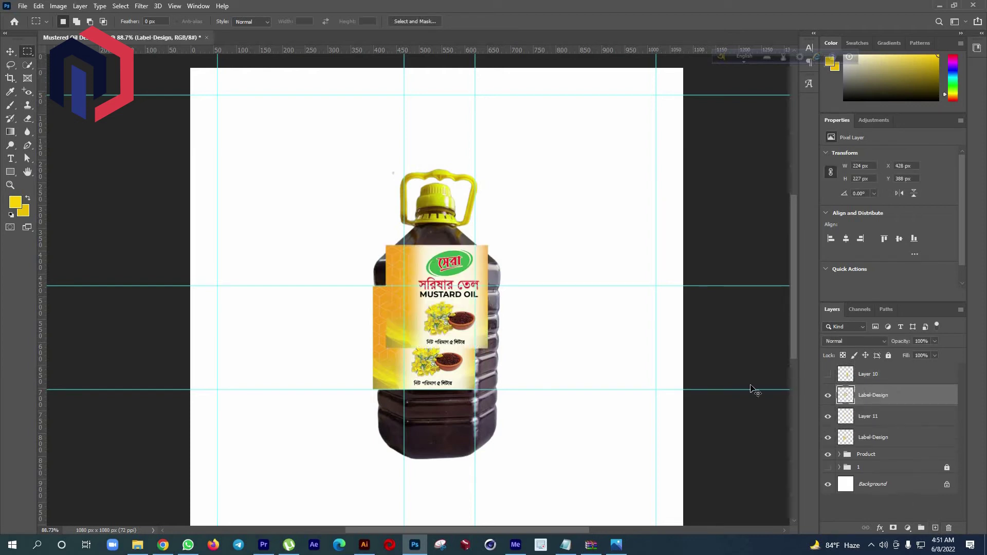
pyautogui.hotkey('ctrl', 'z')
pyautogui.hotkey('ctrl', 'z')
pyautogui.hotkey('ctrl', 'z')
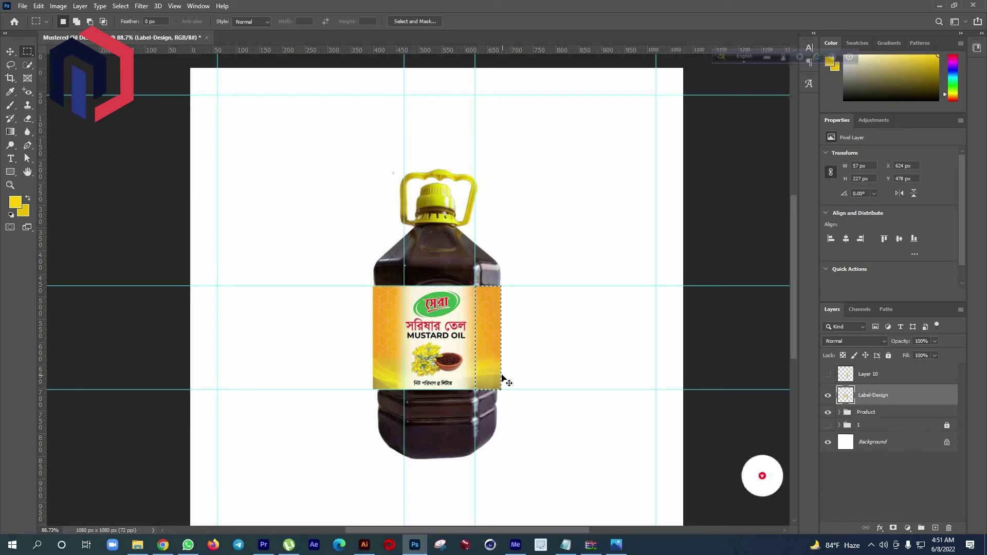
pyautogui.press('Delete')
pyautogui.hotkey('ctrl', 'd')
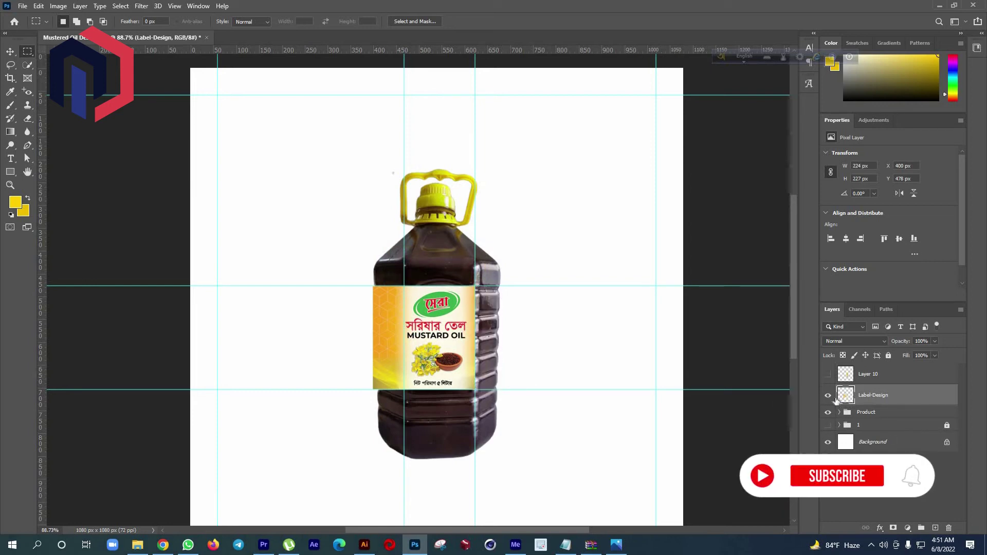
pyautogui.hotkey('ctrl', 'v')
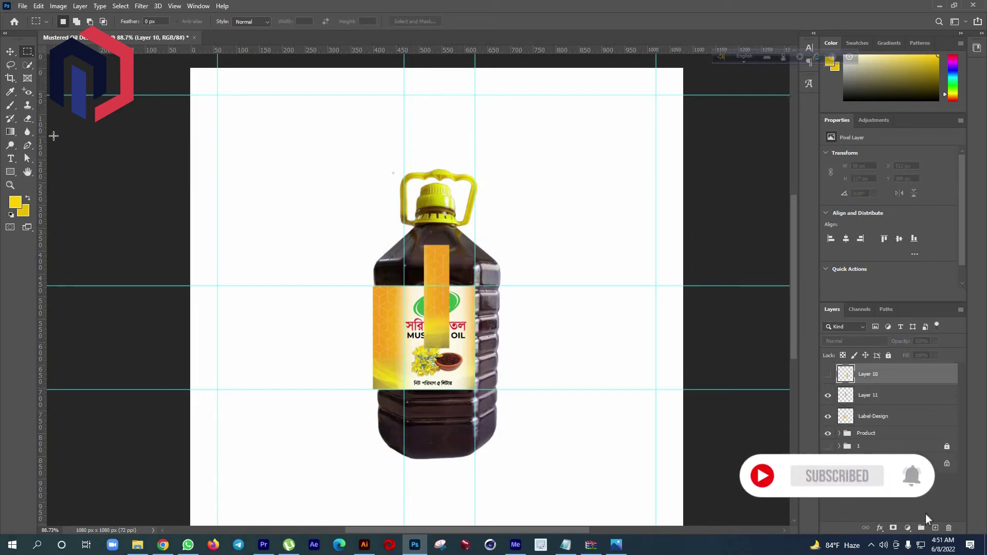
# Delete hidden Layer 10 and move the Layer 11 strip over the label's right edge
pyautogui.press('Delete')
pyautogui.press('v')
pyautogui.moveTo(437, 281); pyautogui.dragTo(488, 322)
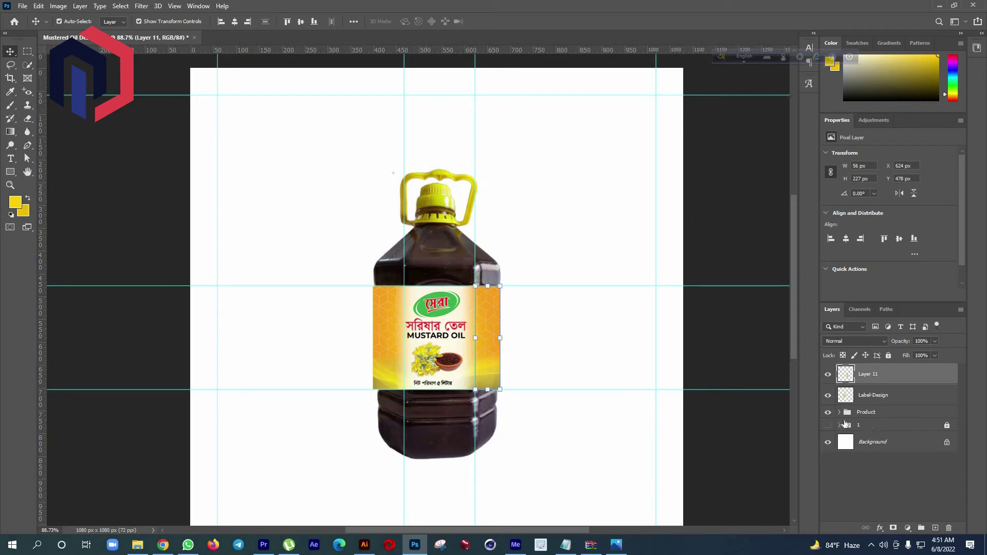
pyautogui.click(856, 411)
# Load the Oil Bottle layer's outline as a selection and launch Filter > Vanishing Point
pyautogui.click(839, 412)
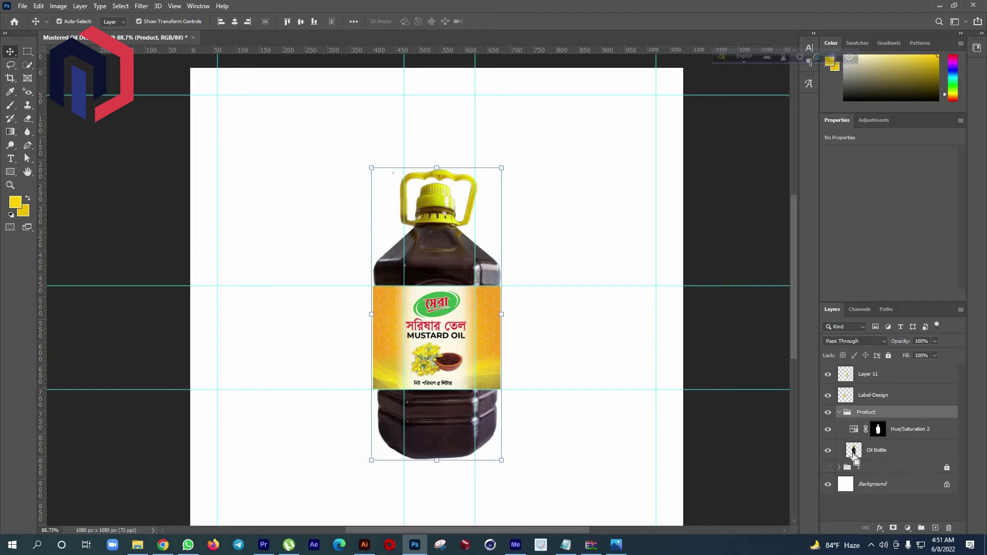
pyautogui.moveTo(852, 456); pyautogui.dragTo(854, 458)
pyautogui.keyDown('ctrl'); pyautogui.click(853, 453); pyautogui.keyUp('ctrl')
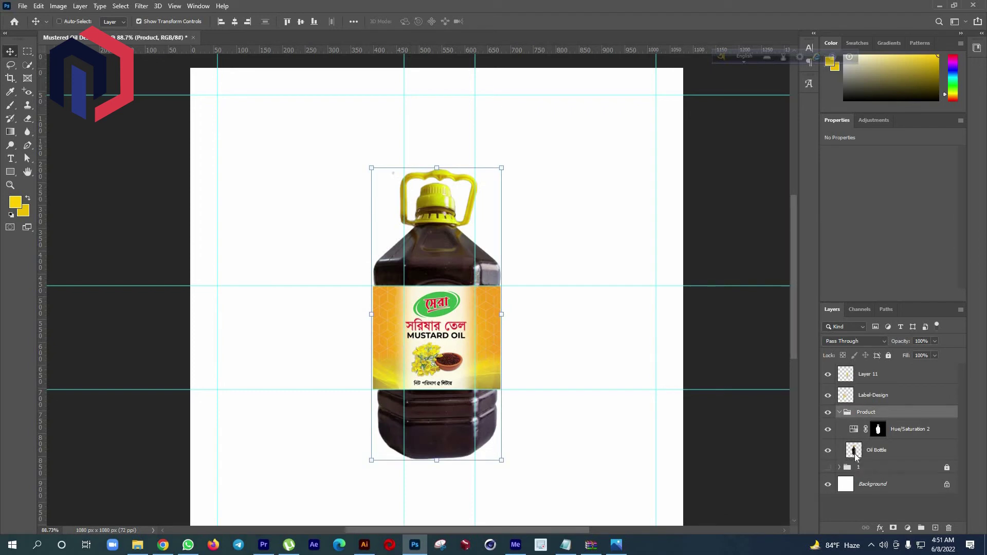
pyautogui.click(140, 6)
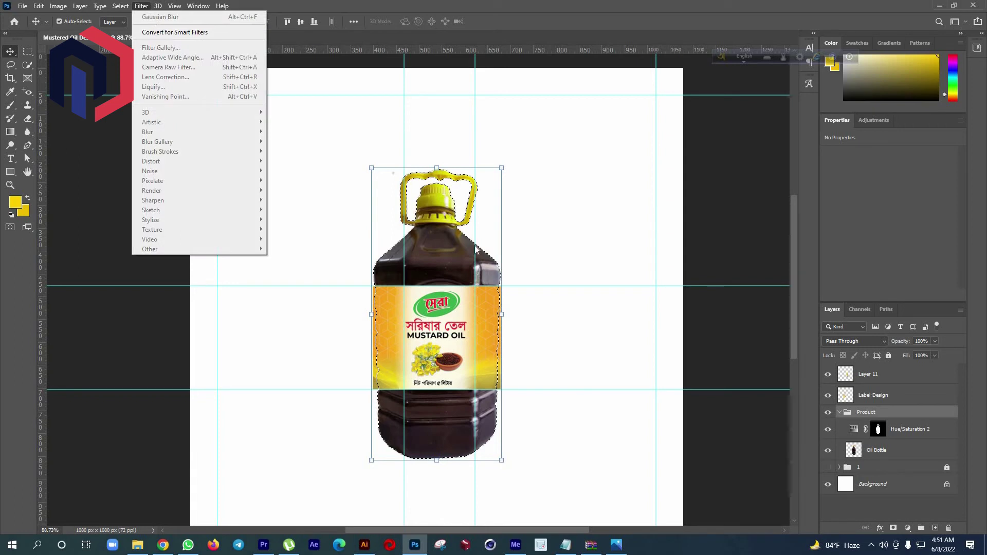
pyautogui.click(877, 452)
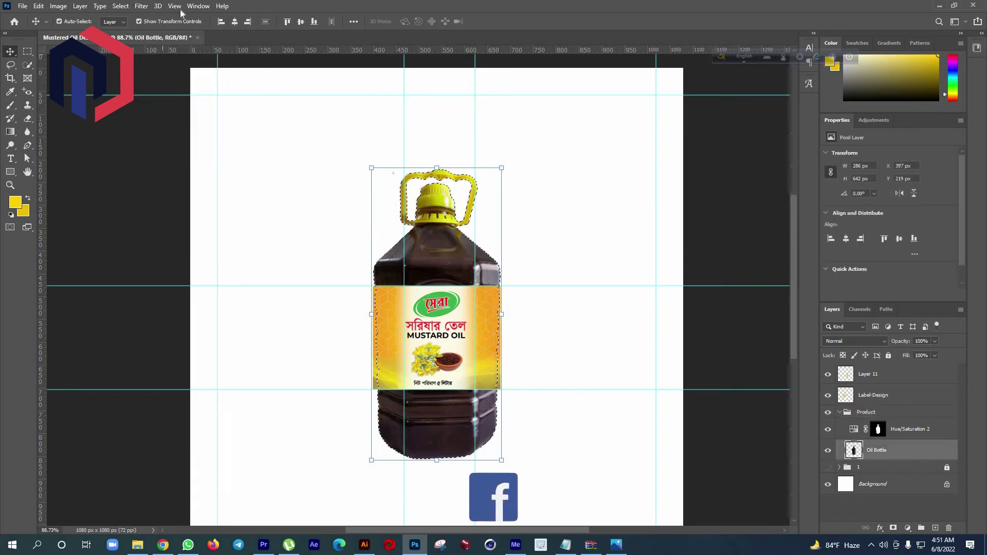
pyautogui.click(144, 6)
pyautogui.click(177, 96)
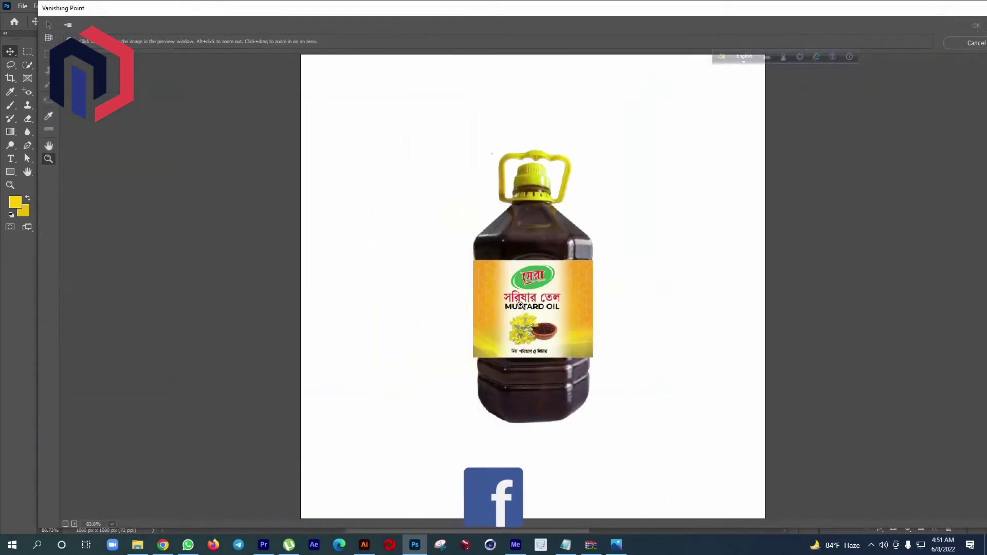
# Zoom in on the label and start a perspective plane, then cancel the filter
pyautogui.click(554, 358)
pyautogui.click(611, 275)
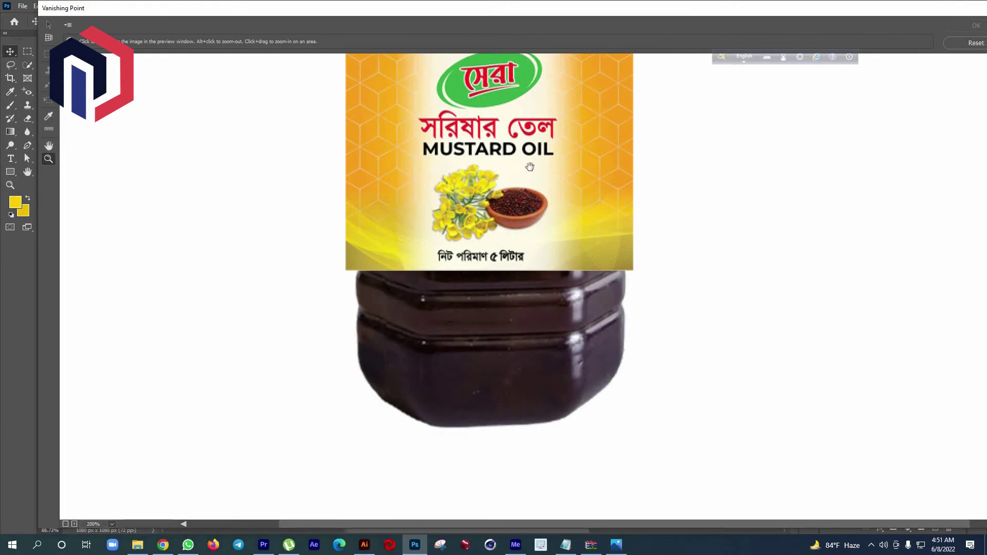
pyautogui.moveTo(544, 238); pyautogui.dragTo(550, 251)
pyautogui.press('z')
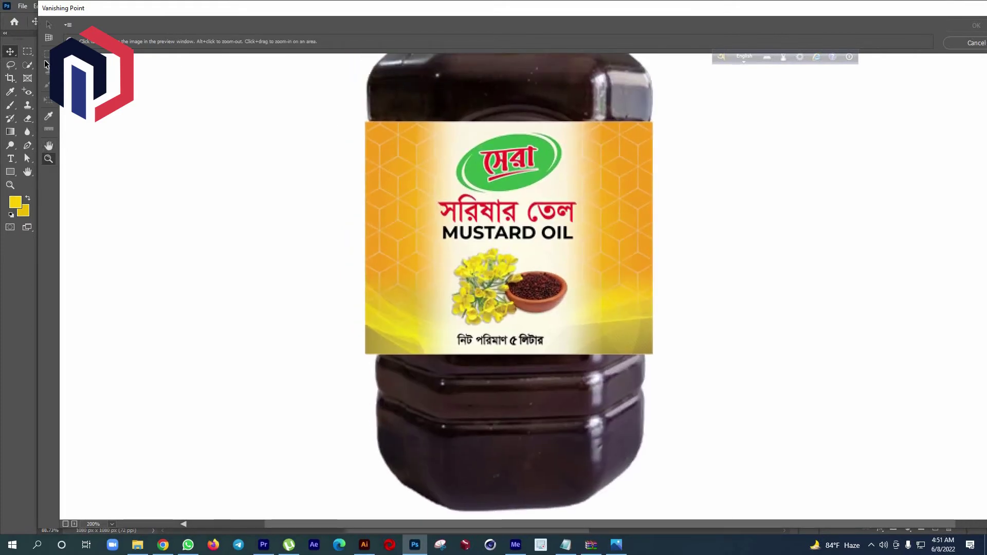
pyautogui.click(48, 39)
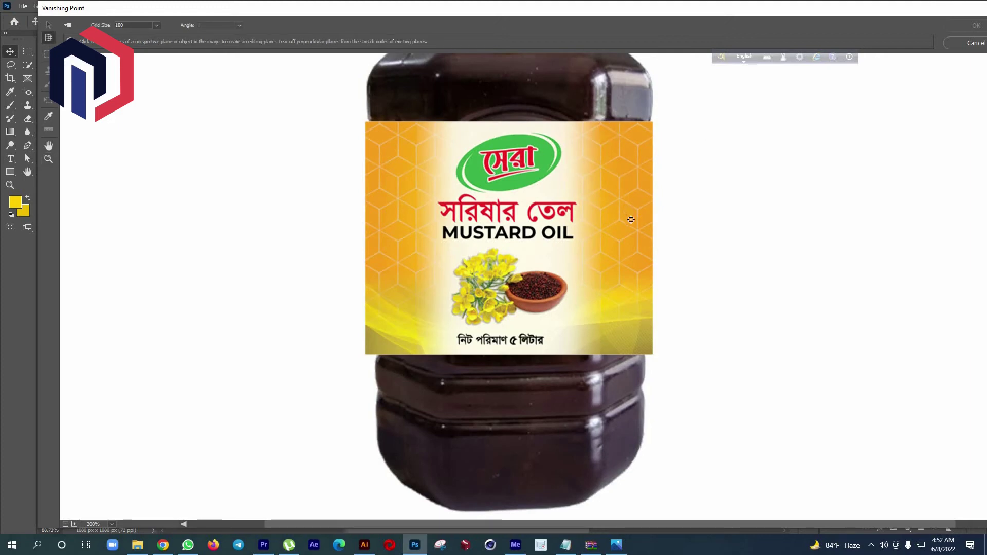
pyautogui.click(595, 141)
pyautogui.click(636, 241)
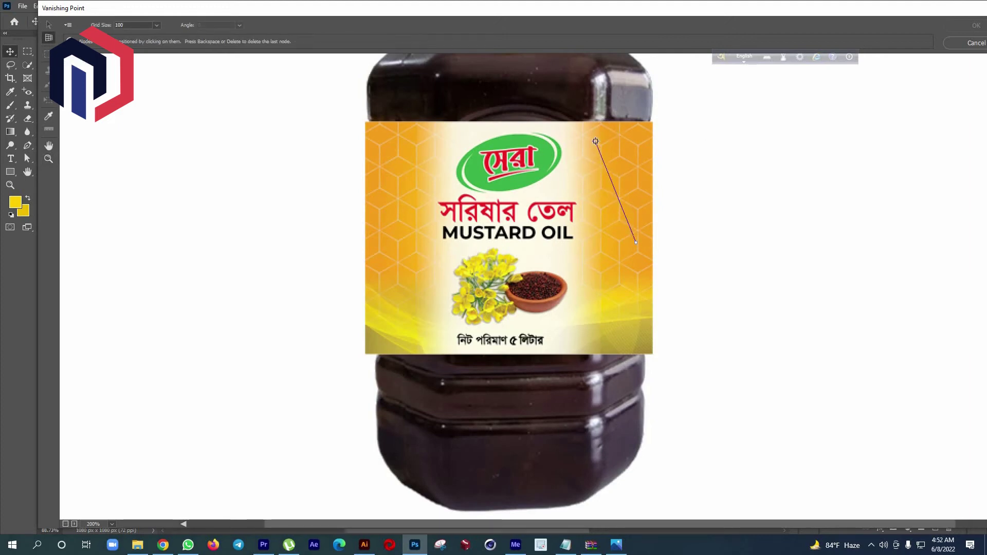
pyautogui.click(971, 46)
# Reopen Vanishing Point and zoom and pan the preview to frame the label
pyautogui.click(140, 6)
pyautogui.click(171, 98)
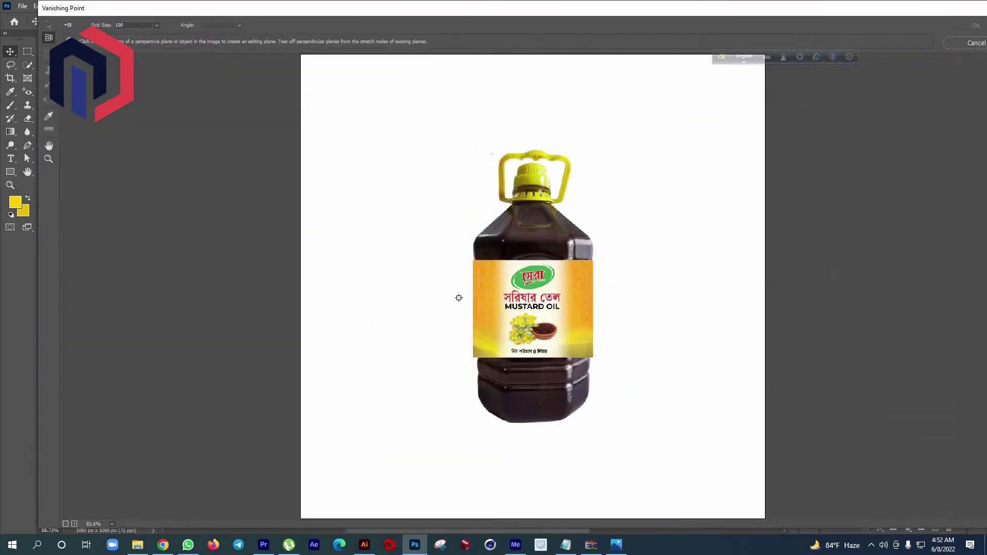
pyautogui.click(48, 159)
pyautogui.click(547, 295)
pyautogui.click(545, 268)
pyautogui.press('h')
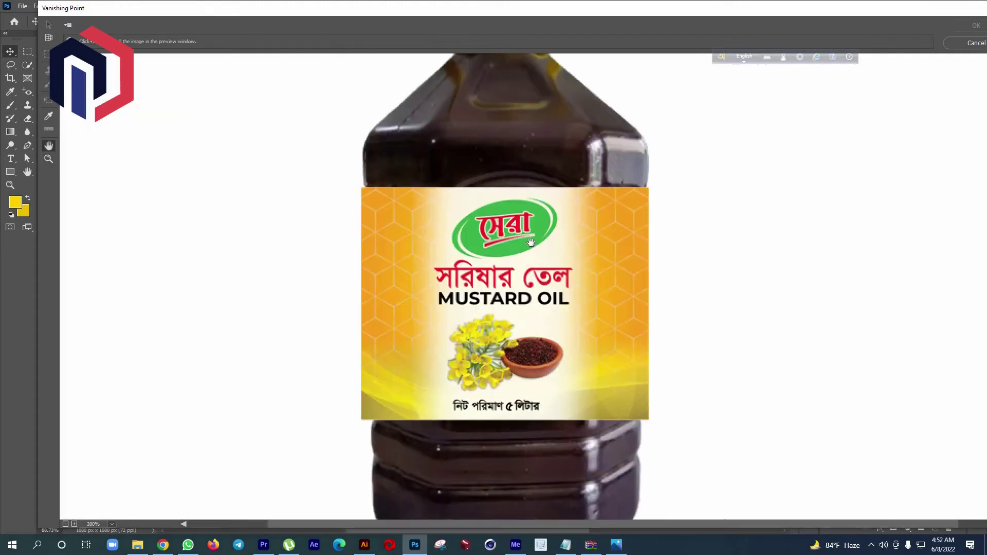
pyautogui.moveTo(542, 269); pyautogui.dragTo(531, 242)
pyautogui.press('z')
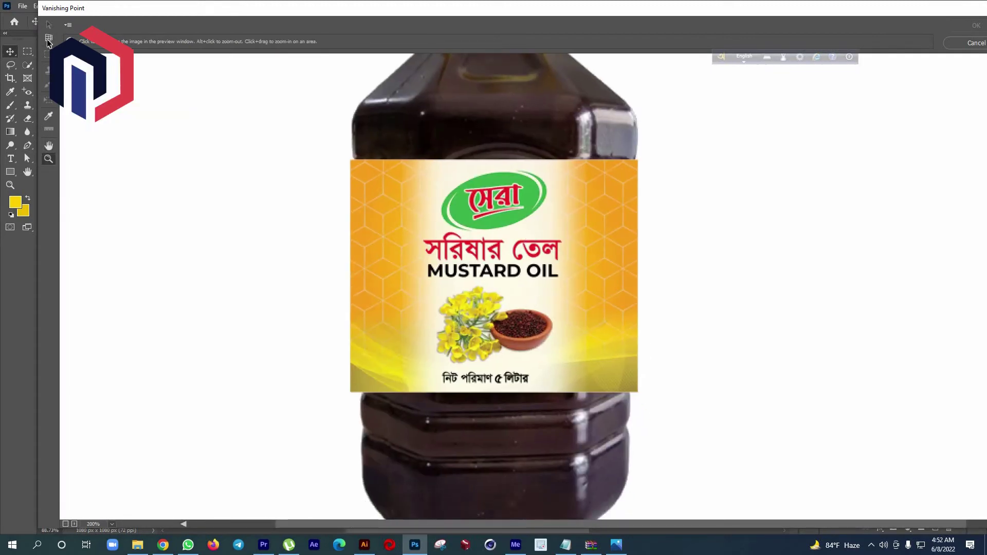
# Draw a four-corner perspective plane over the label's right-hand side
pyautogui.click(49, 40)
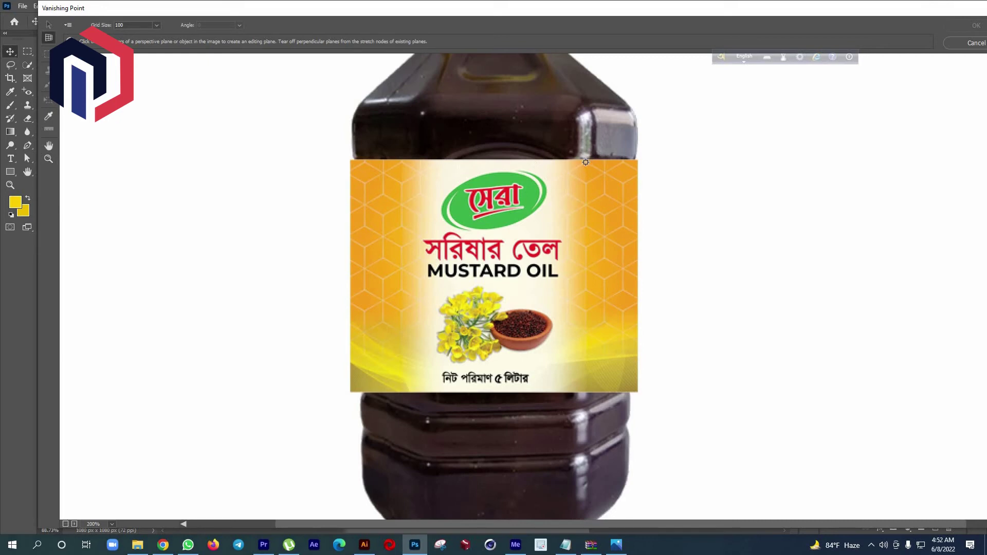
pyautogui.click(585, 162)
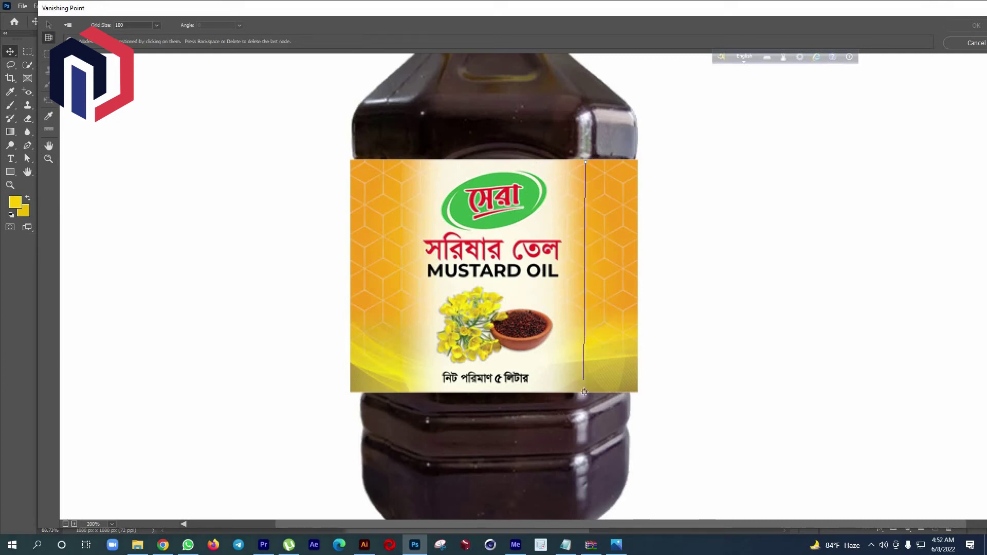
pyautogui.click(585, 393)
pyautogui.click(635, 161)
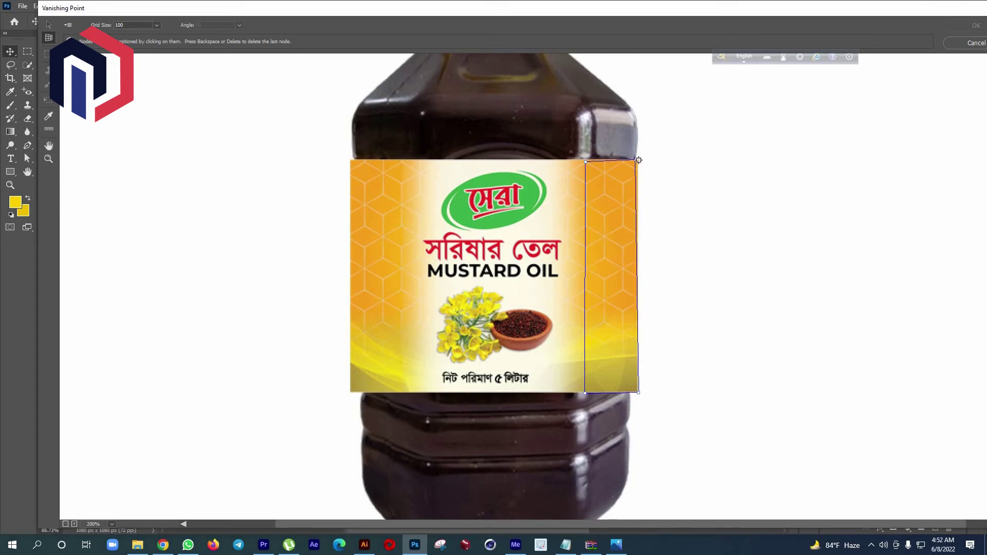
pyautogui.click(632, 163)
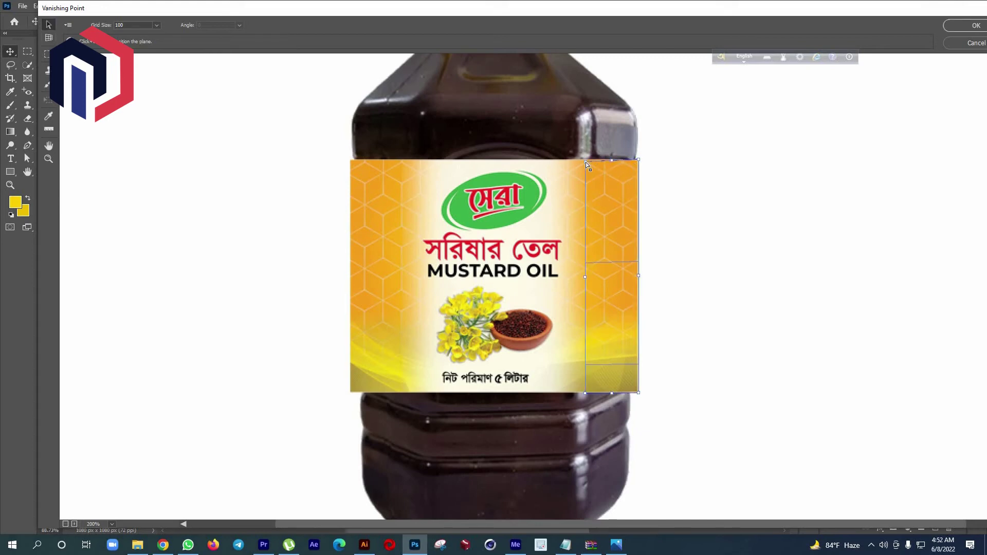
pyautogui.moveTo(586, 163); pyautogui.dragTo(586, 161)
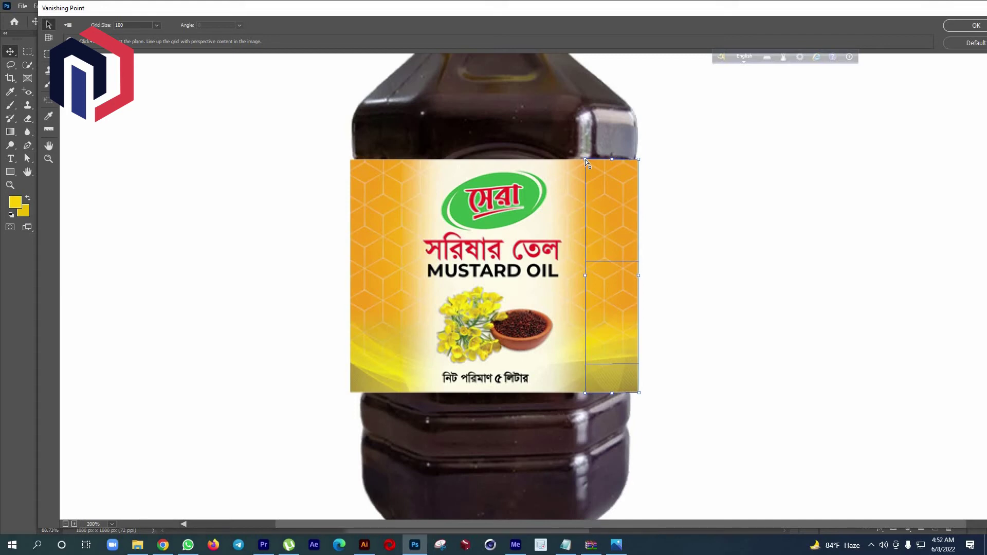
# Paste the label artwork, move it into the right-side plane, and apply the filter
pyautogui.hotkey('ctrl', 'v')
pyautogui.moveTo(463, 503); pyautogui.dragTo(463, 404)
pyautogui.press('h')
pyautogui.scroll(5, 251, 220)
pyautogui.press('m')
pyautogui.moveTo(88, 83); pyautogui.dragTo(743, 452)
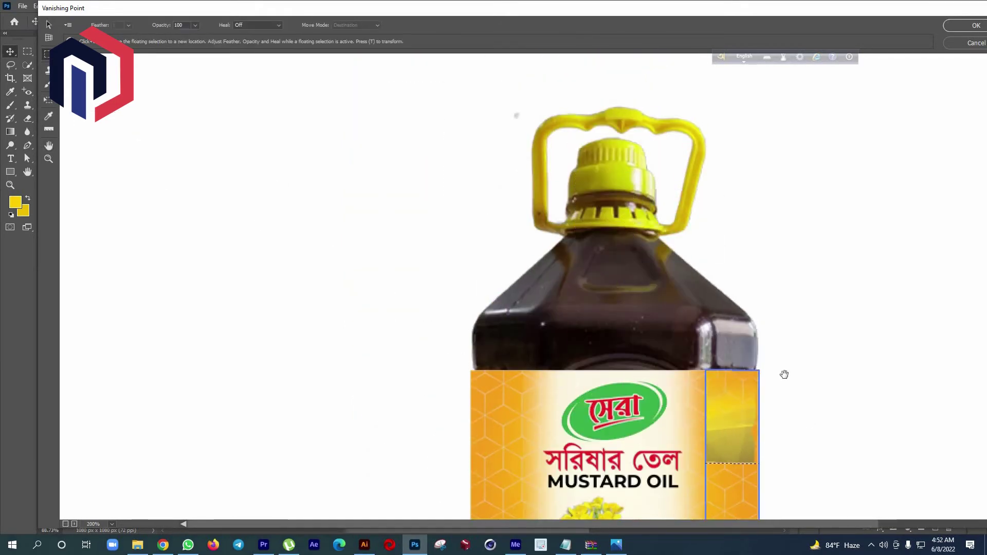
pyautogui.scroll(-5, 793, 223)
pyautogui.moveTo(701, 210)
pyautogui.mouseDown()
pyautogui.moveTo(718, 355)
pyautogui.moveTo(705, 361)
pyautogui.mouseUp()
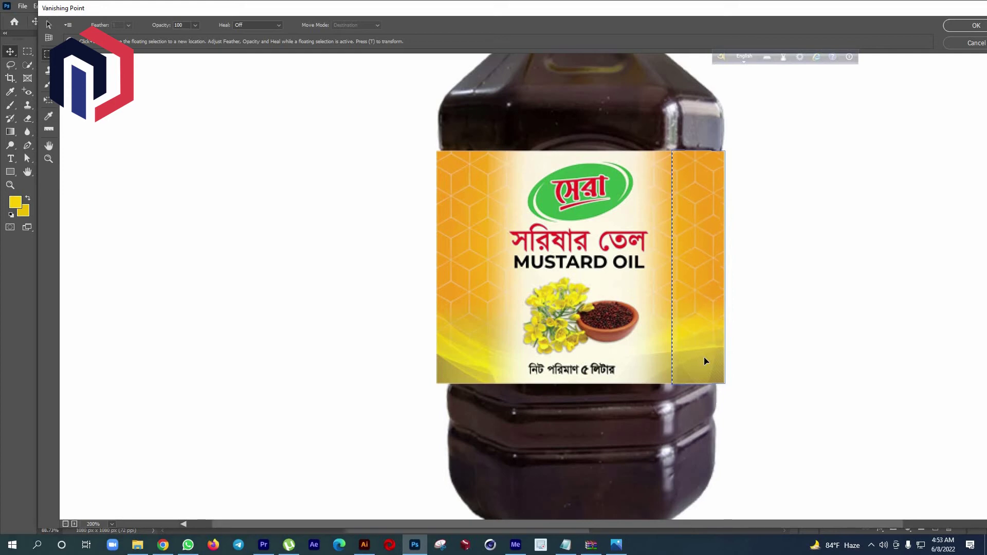
pyautogui.press('Return')
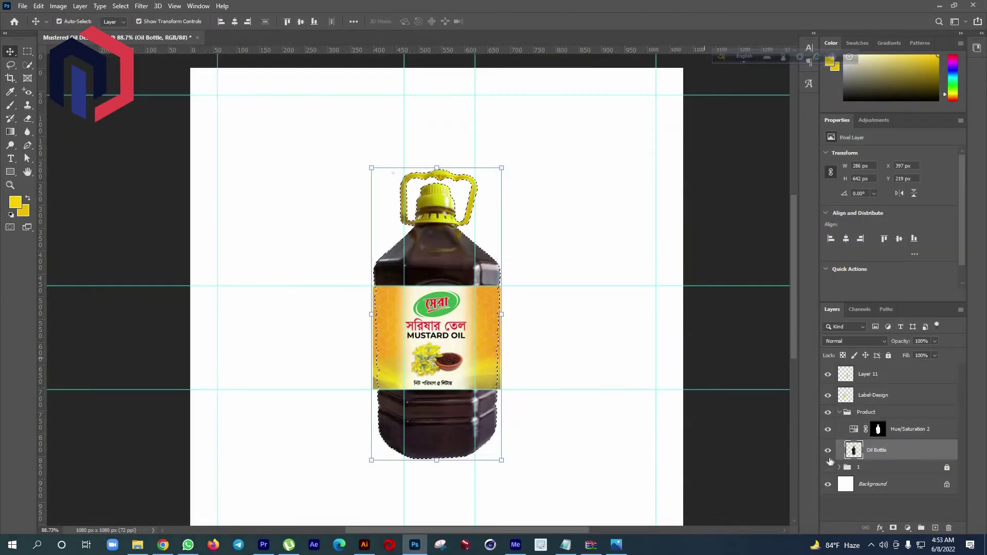
# Hide Layer 11, zoom in on the label, clear the selection, and select Label-Design
pyautogui.click(871, 379)
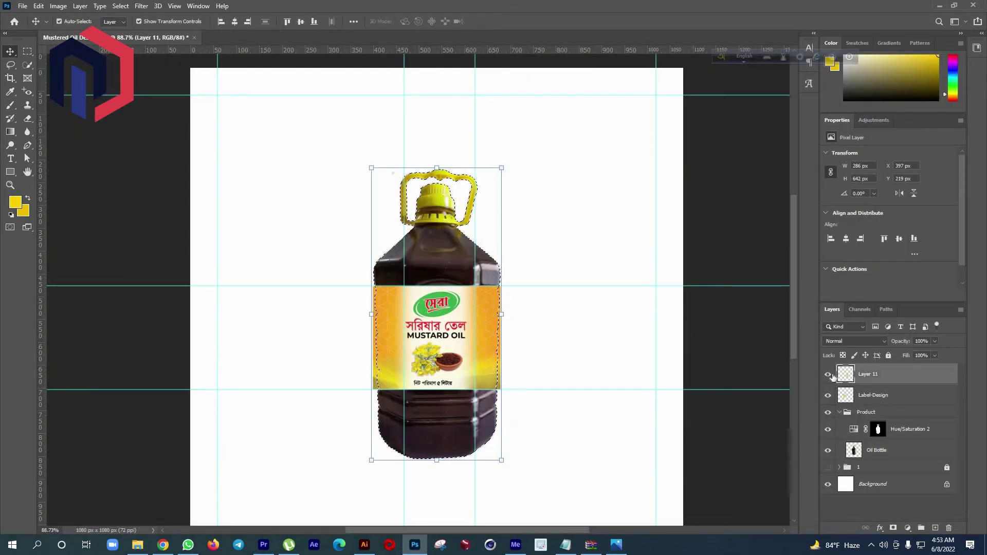
pyautogui.click(832, 376)
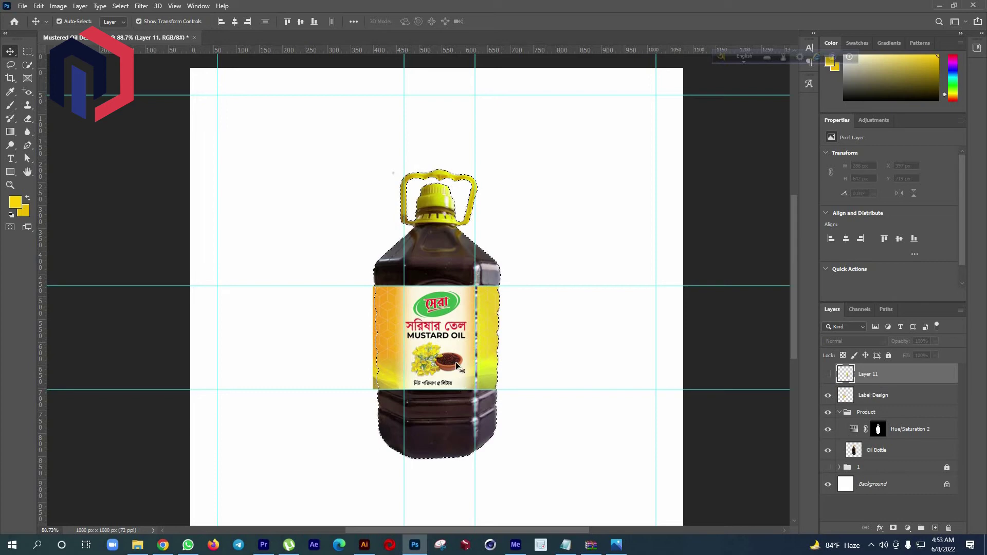
pyautogui.scroll(5, 455, 362)
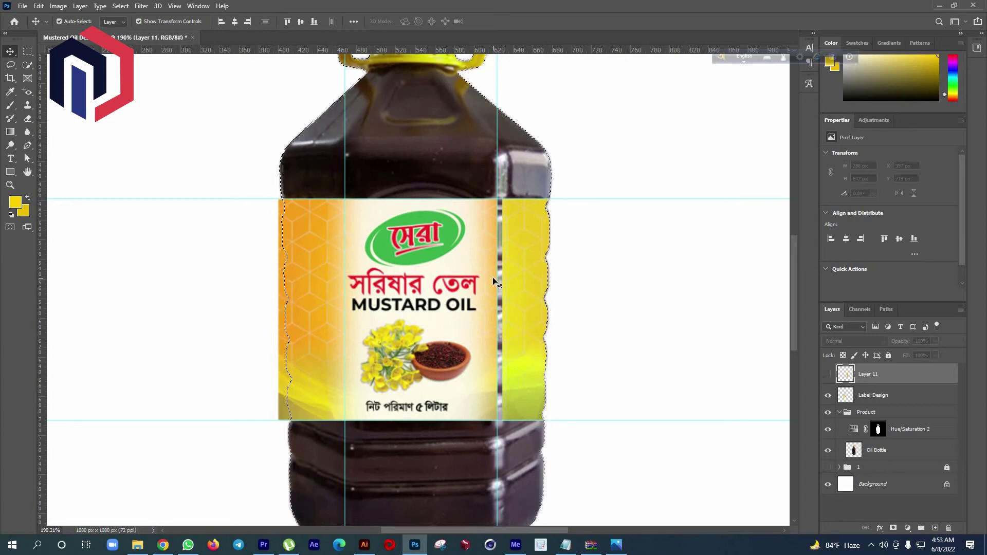
pyautogui.press('ctrl')
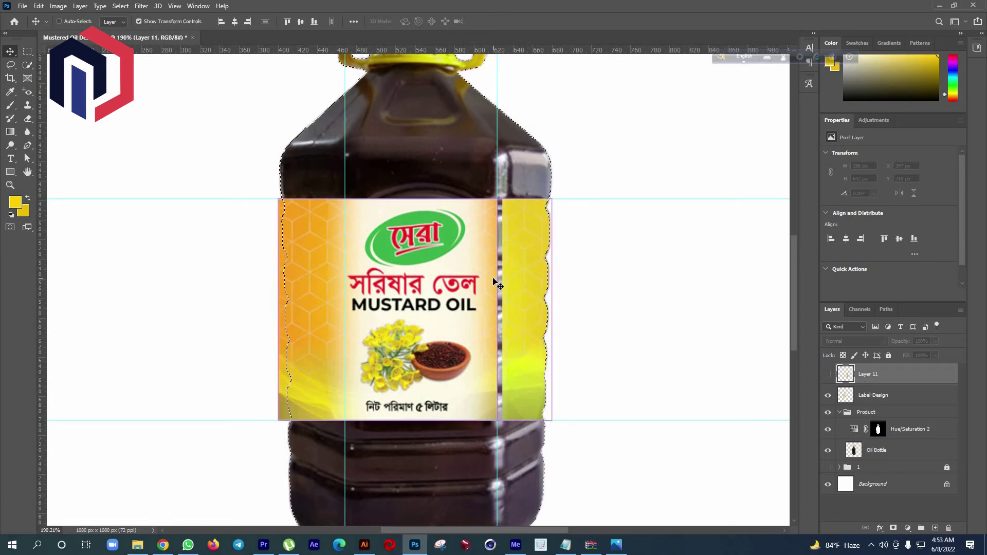
pyautogui.hotkey('ctrl', 'd')
pyautogui.click(325, 270)
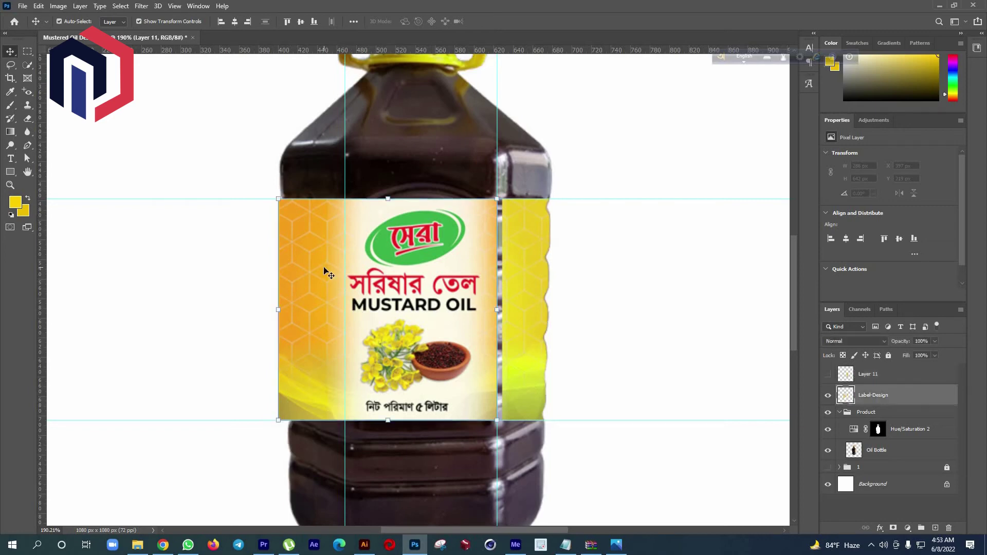
# Cut the label's left orange strip down to the bottom guide and paste it as Layer 12
pyautogui.press('m')
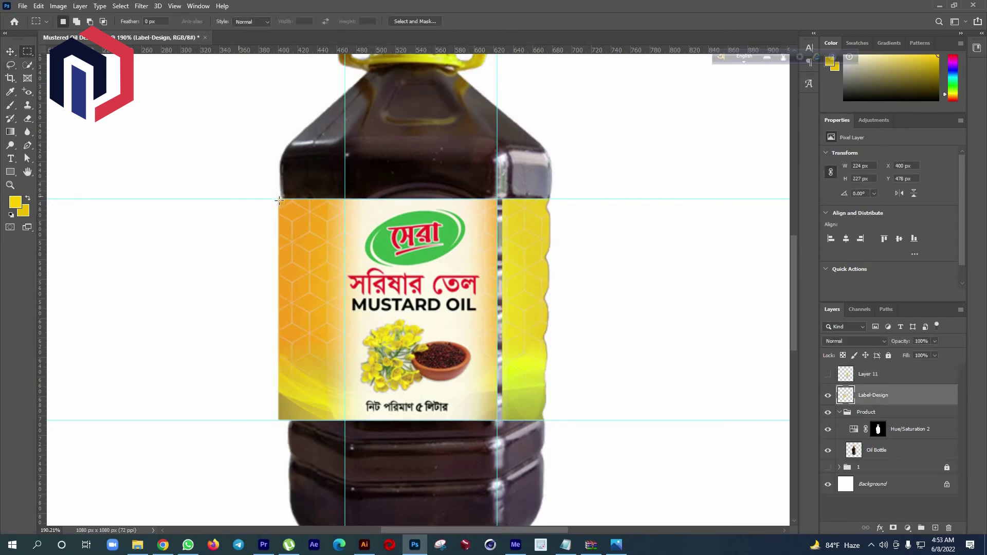
pyautogui.moveTo(278, 199); pyautogui.dragTo(344, 416)
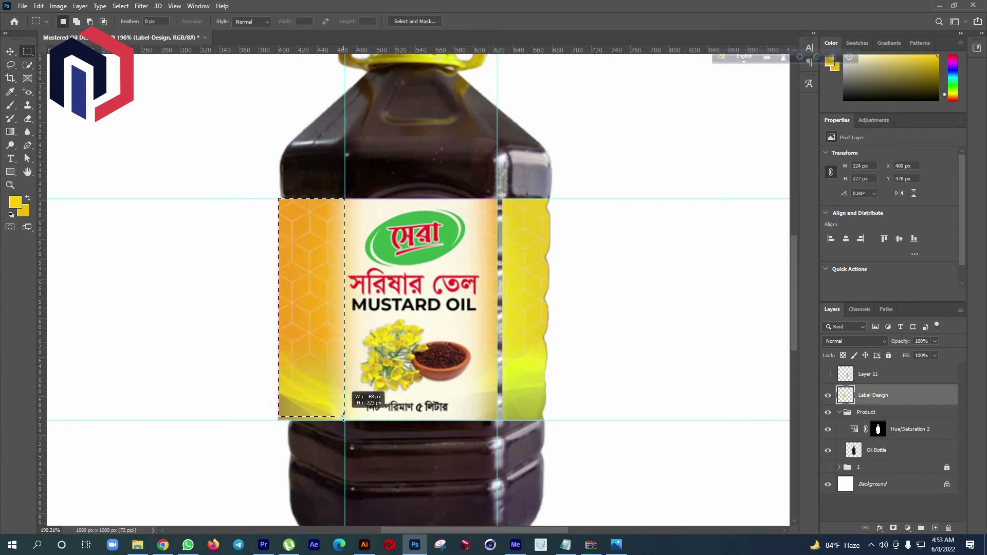
pyautogui.moveTo(343, 416); pyautogui.dragTo(343, 417)
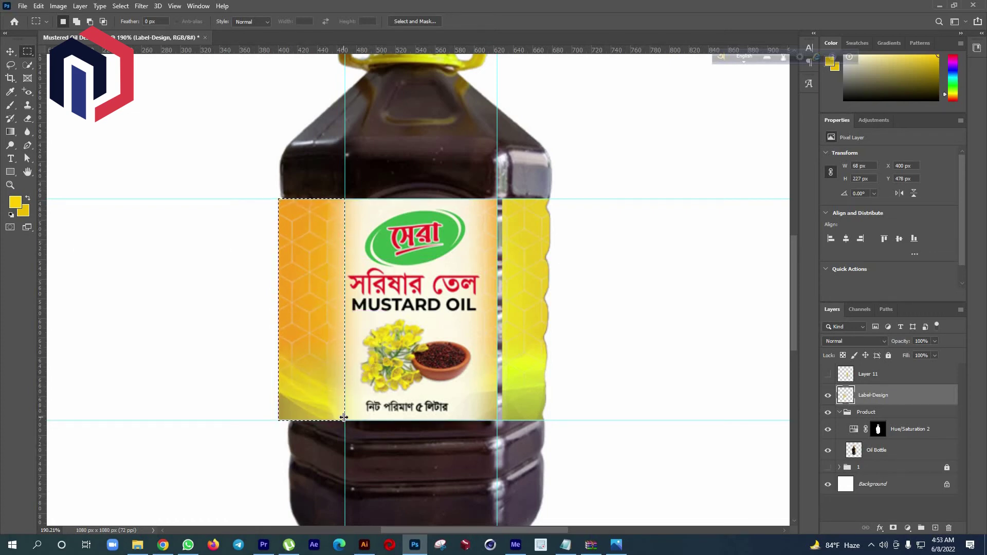
pyautogui.press('Delete')
pyautogui.hotkey('ctrl', 'd')
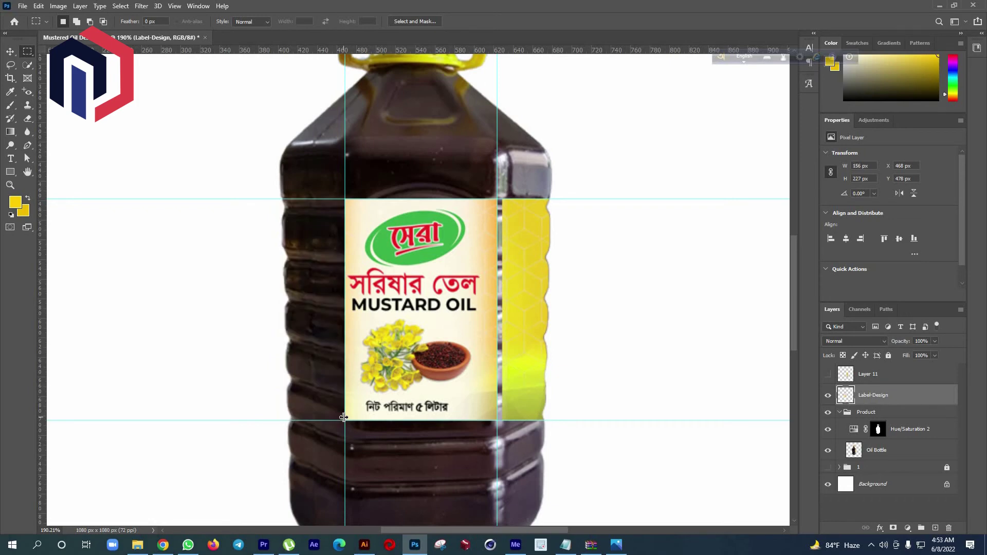
pyautogui.hotkey('ctrl', 'v')
# Move the Layer 12 strip back to the label's left edge and load the Oil Bottle outline
pyautogui.click(9, 50)
pyautogui.moveTo(433, 293)
pyautogui.mouseDown()
pyautogui.moveTo(345, 321)
pyautogui.moveTo(334, 308)
pyautogui.mouseUp()
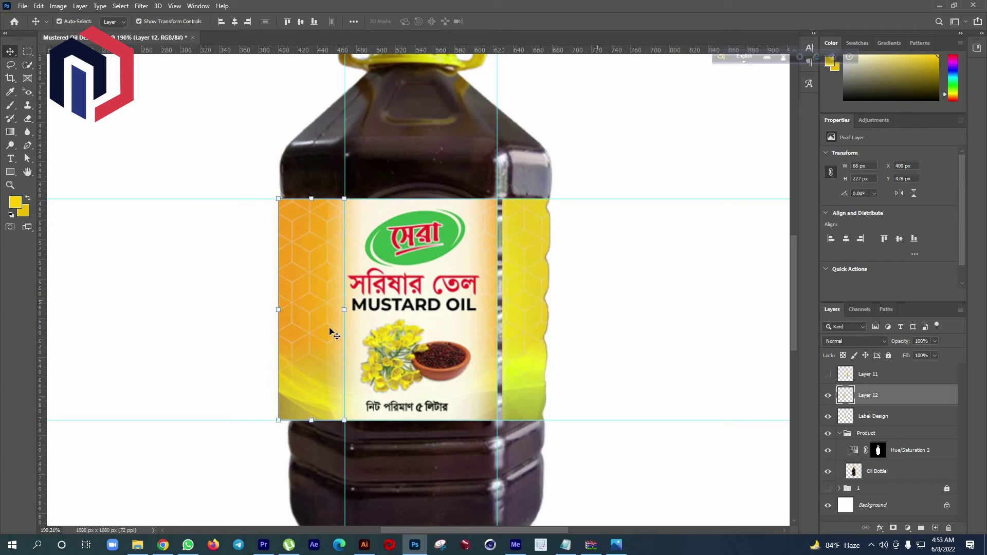
pyautogui.click(856, 475)
pyautogui.keyDown('ctrl'); pyautogui.click(857, 478); pyautogui.keyUp('ctrl')
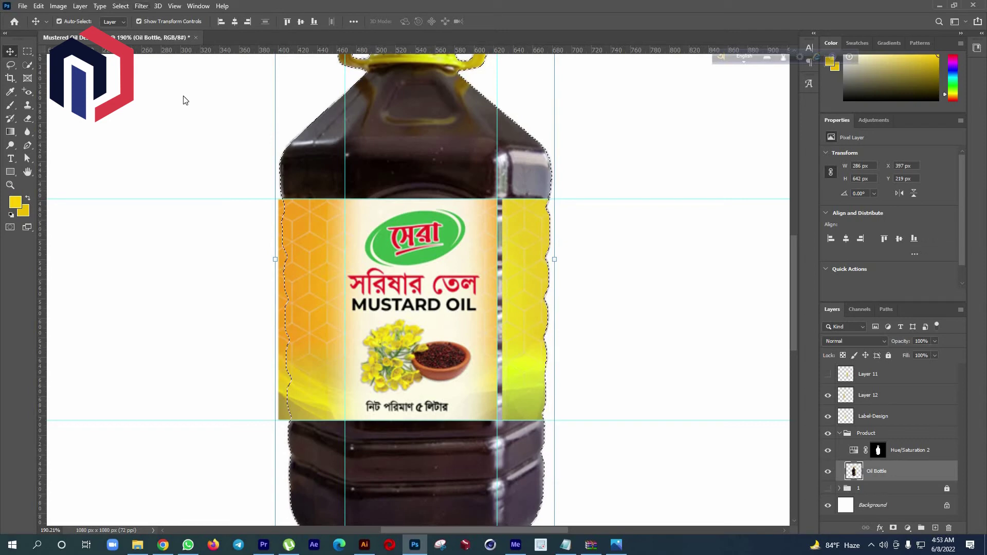
# Reopen Vanishing Point and zoom in on the label area
pyautogui.click(142, 6)
pyautogui.click(165, 97)
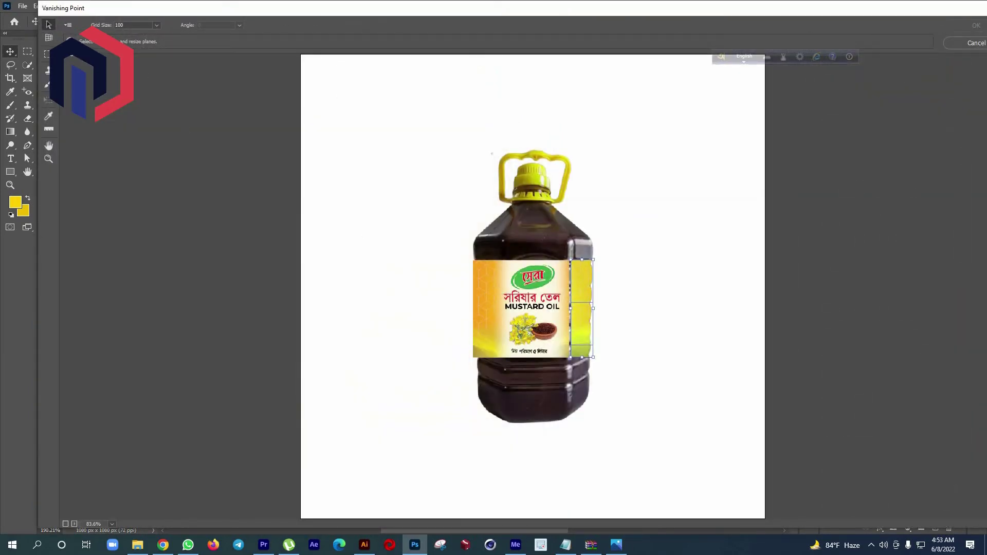
pyautogui.click(49, 40)
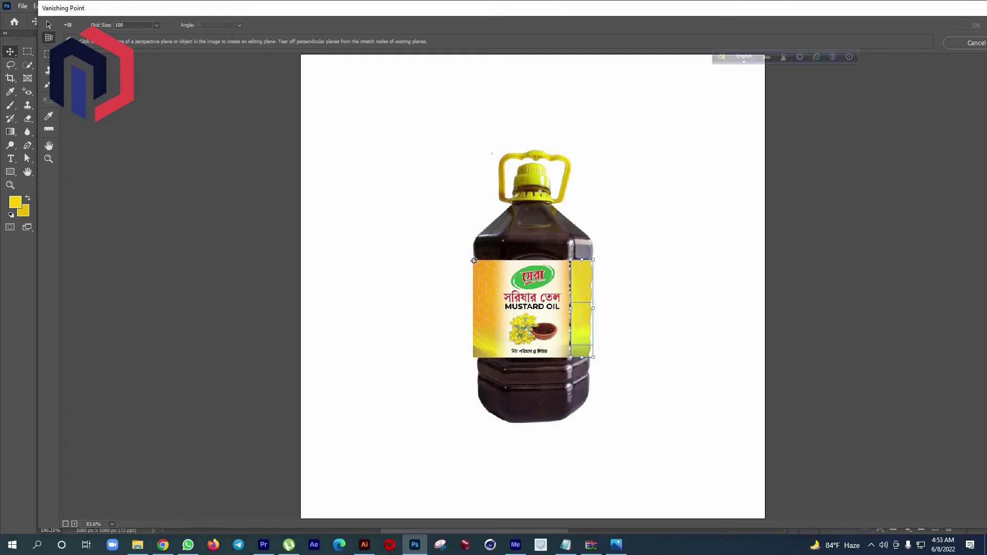
pyautogui.click(48, 158)
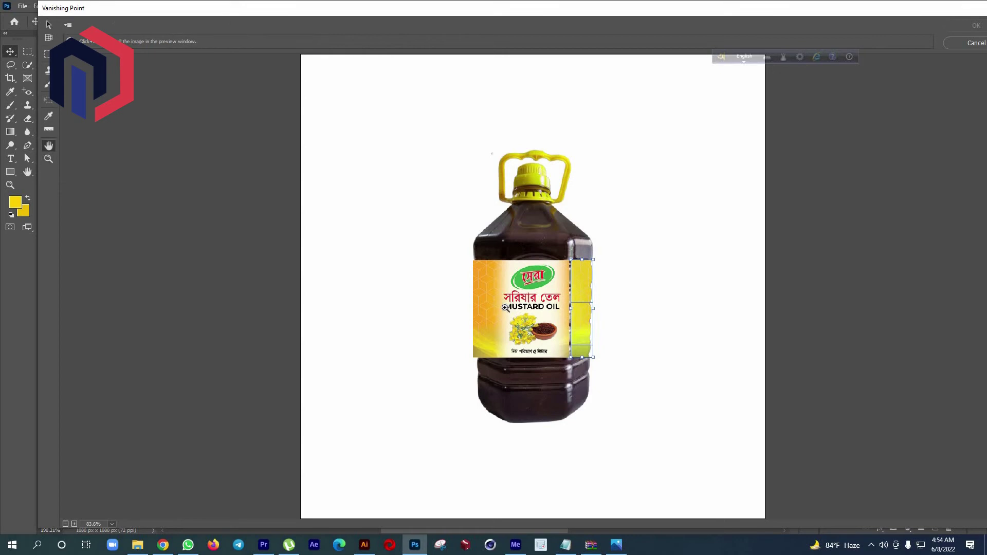
pyautogui.press('alt')
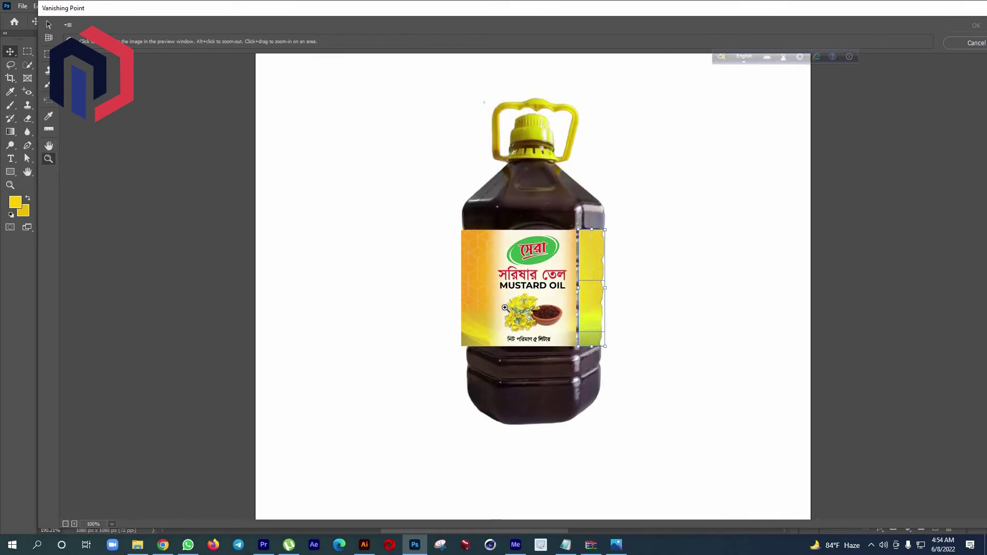
pyautogui.click(505, 307)
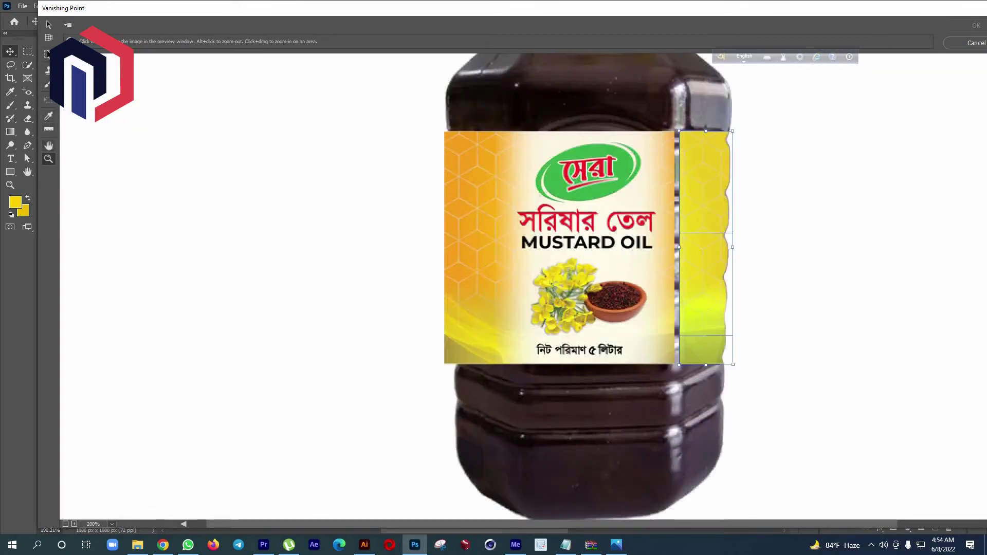
# Begin a new plane at the label's top-left, then remove the unfinished corners
pyautogui.press('c')
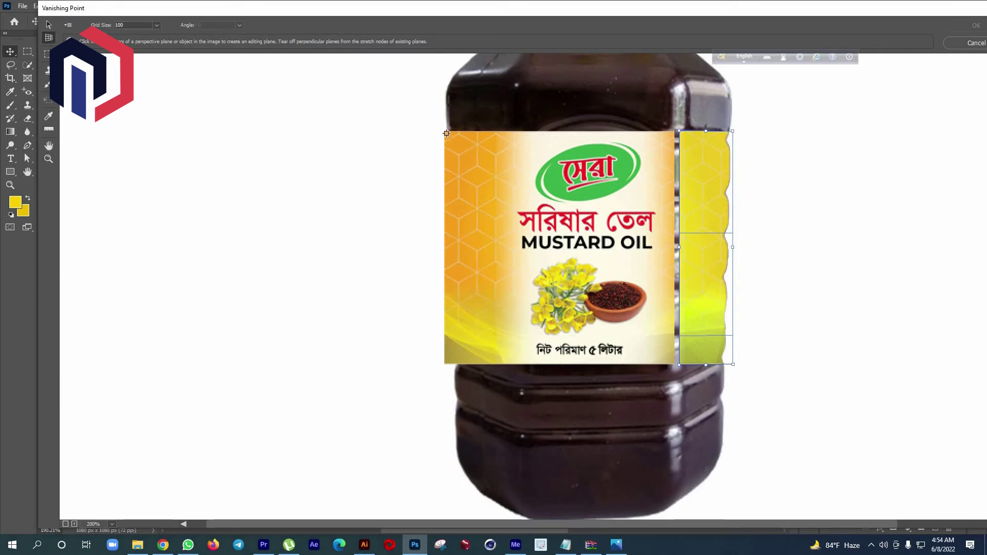
pyautogui.click(466, 151)
pyautogui.click(447, 138)
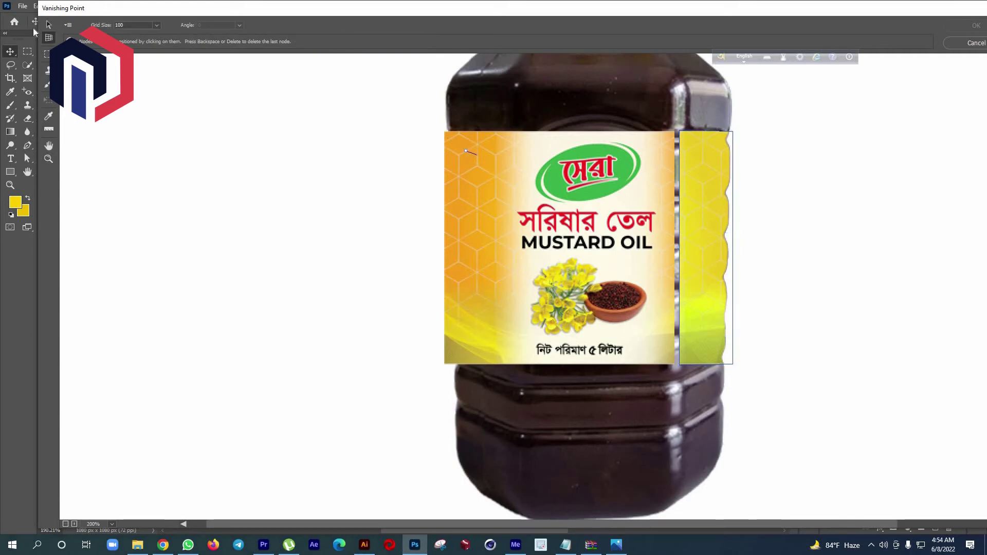
pyautogui.click(48, 24)
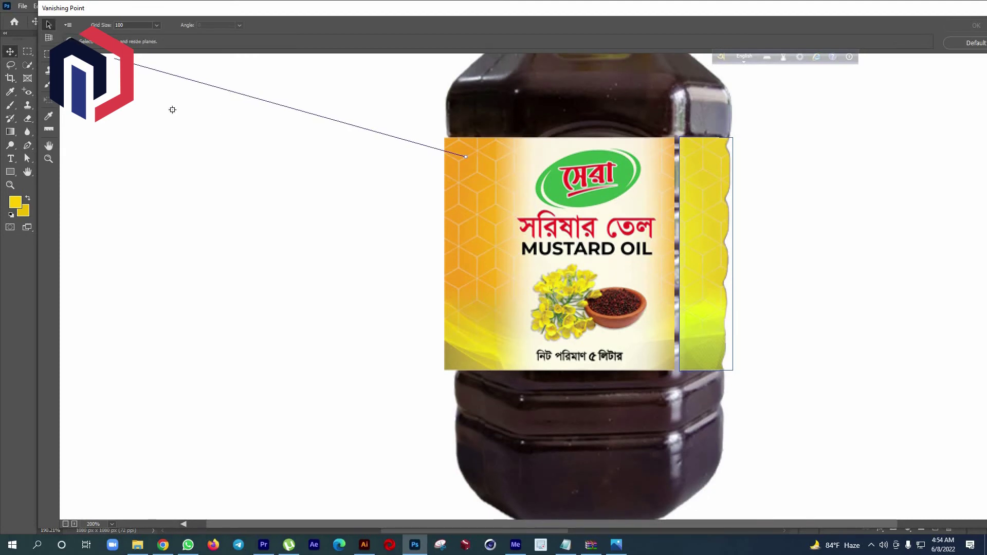
pyautogui.scroll(1, 172, 109)
pyautogui.scroll(2, 216, 144)
pyautogui.scroll(1, 267, 175)
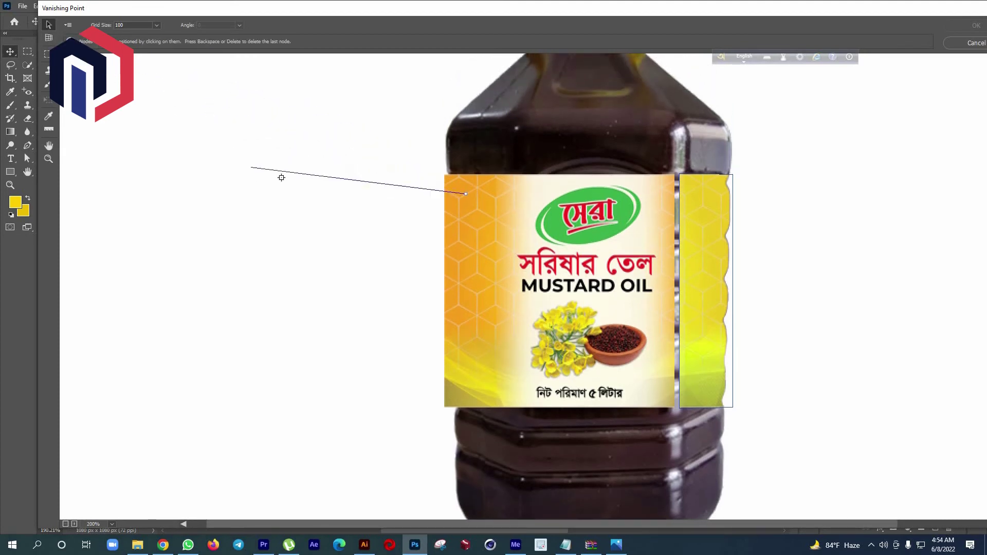
pyautogui.press('BackSpace')
pyautogui.press('BackSpace')
# Draw a new perspective plane covering the label's narrow left orange strip
pyautogui.press('c')
pyautogui.click(443, 175)
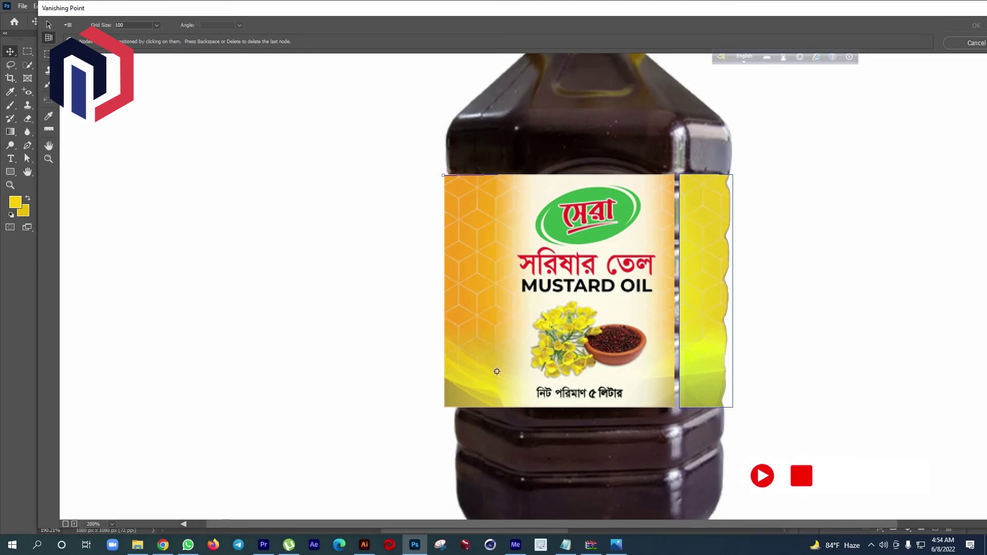
pyautogui.click(496, 406)
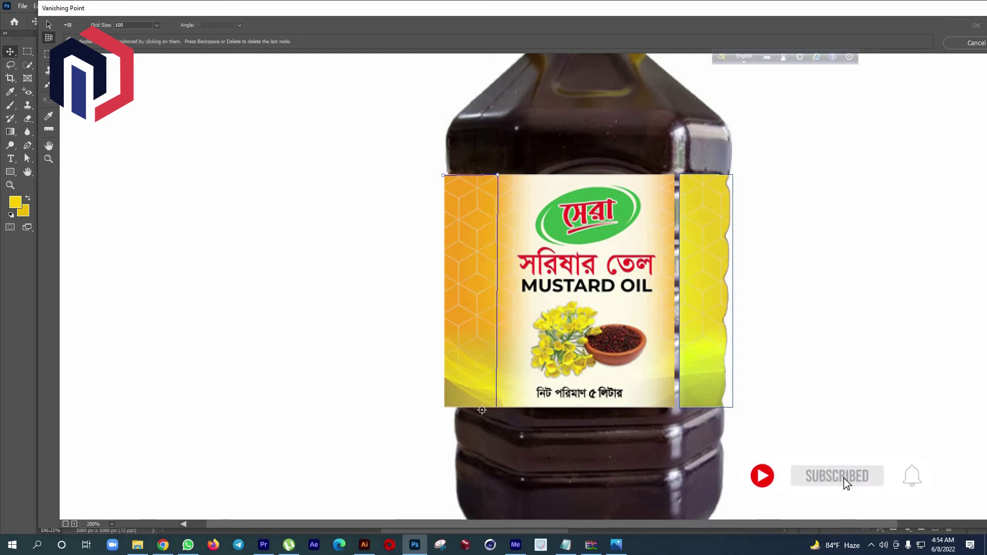
pyautogui.click(444, 408)
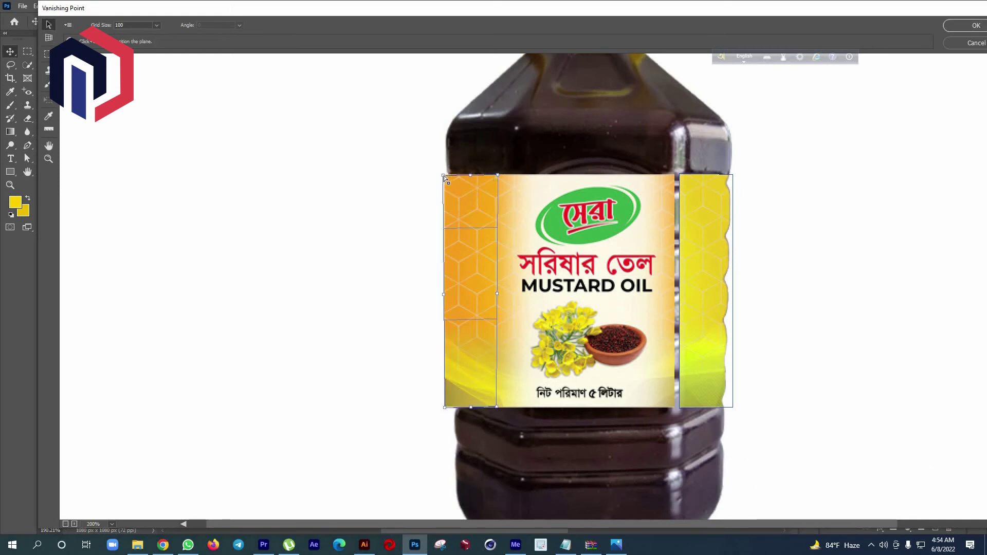
# Paste the label design onto the left plane, slide it into place, and apply the filter
pyautogui.moveTo(443, 175); pyautogui.dragTo(445, 175)
pyautogui.press('m')
pyautogui.scroll(-3, 104, 154)
pyautogui.hotkey('ctrl', 'v')
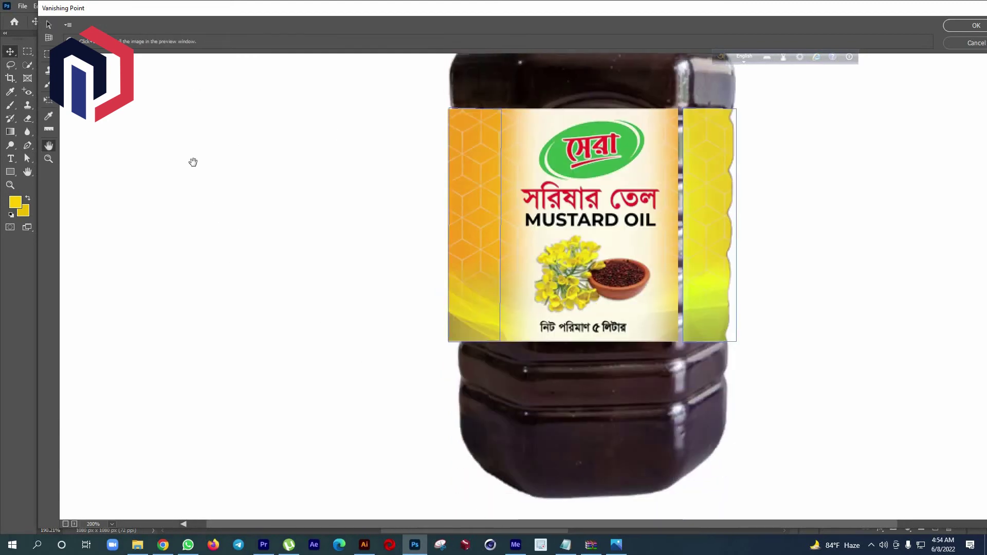
pyautogui.scroll(5, 194, 160)
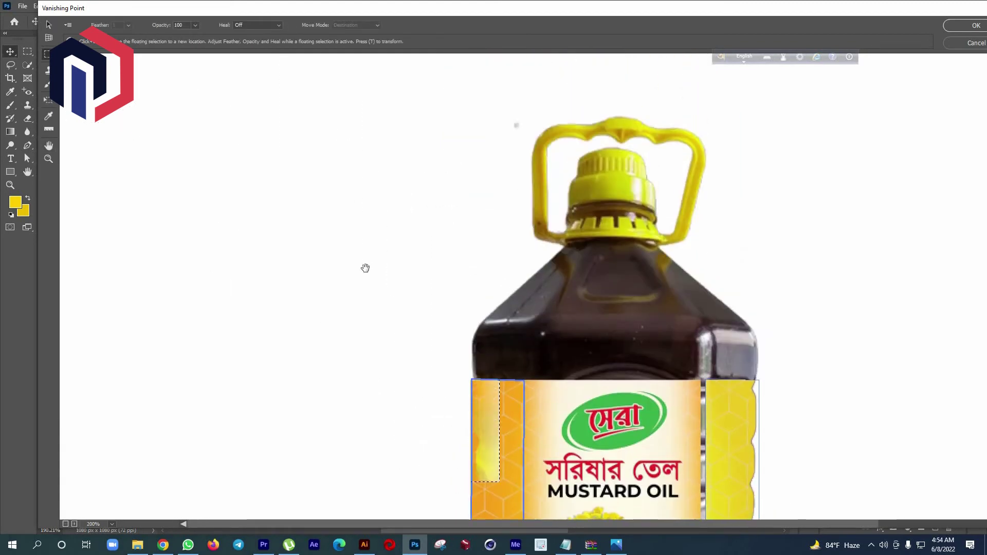
pyautogui.moveTo(421, 225); pyautogui.dragTo(488, 237)
pyautogui.scroll(-5, 420, 225)
pyautogui.moveTo(504, 326); pyautogui.dragTo(507, 344)
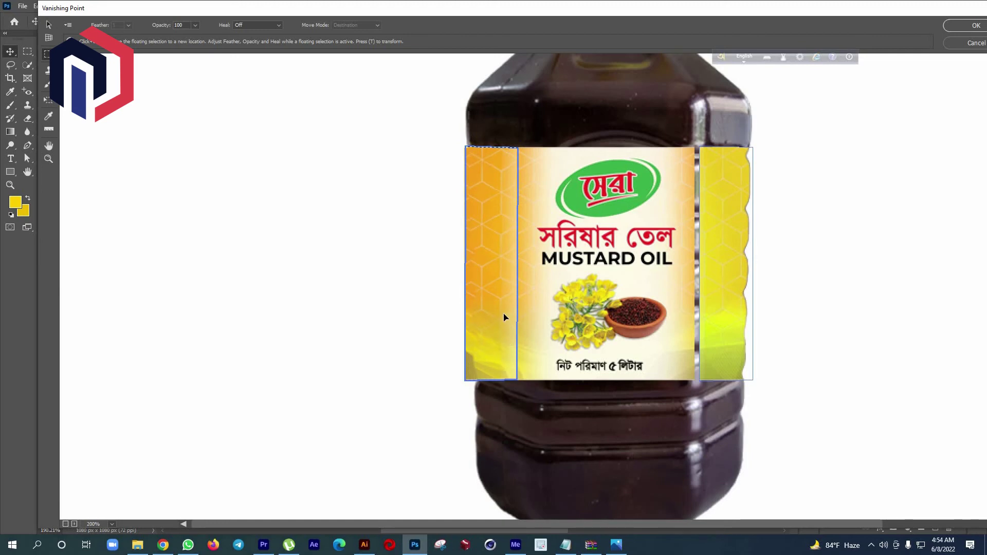
pyautogui.hotkey('ctrl', 'd')
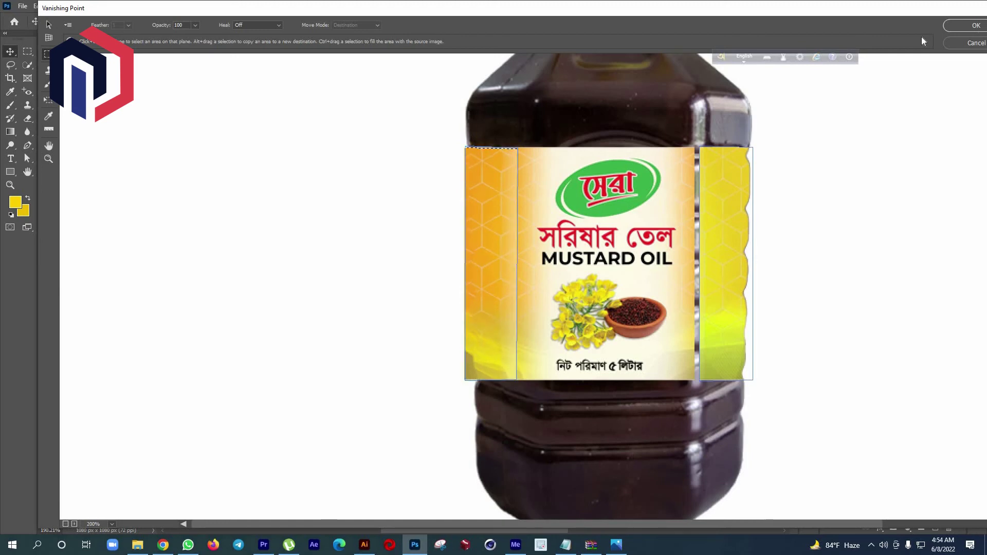
pyautogui.press('Return')
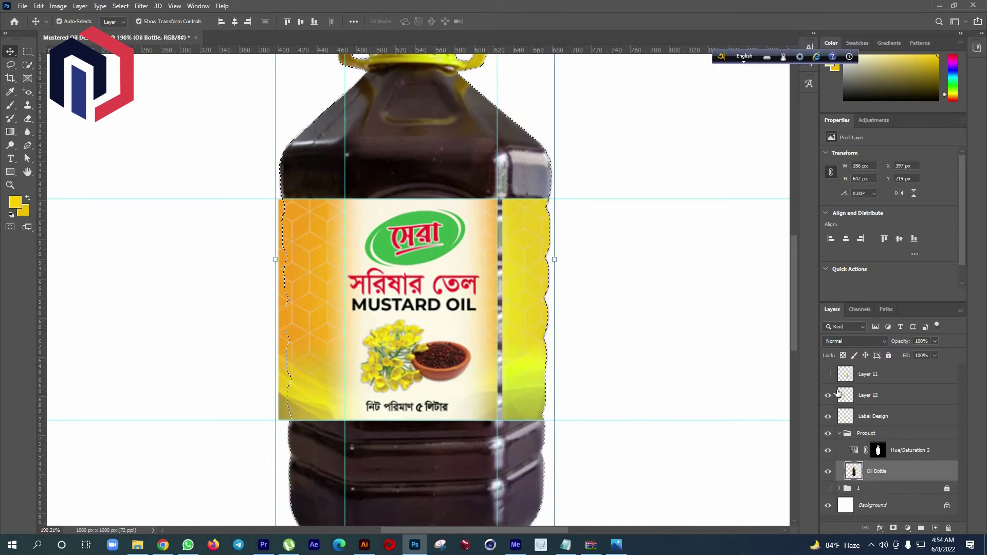
# Hide Layer 12's orange left overlay, save the document, and clear the bottle selection
pyautogui.click(829, 395)
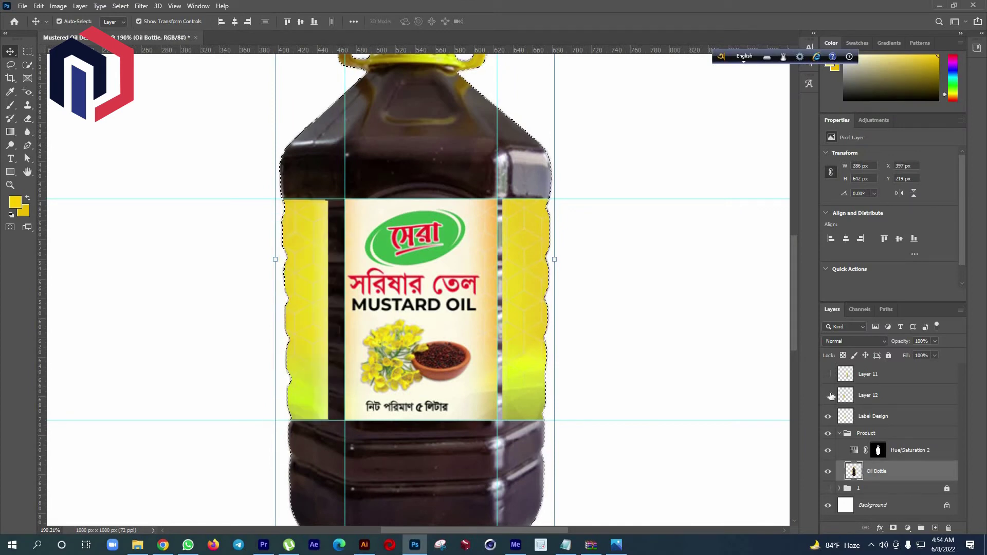
pyautogui.hotkey('ctrl', 's')
pyautogui.hotkey('ctrl', 'd')
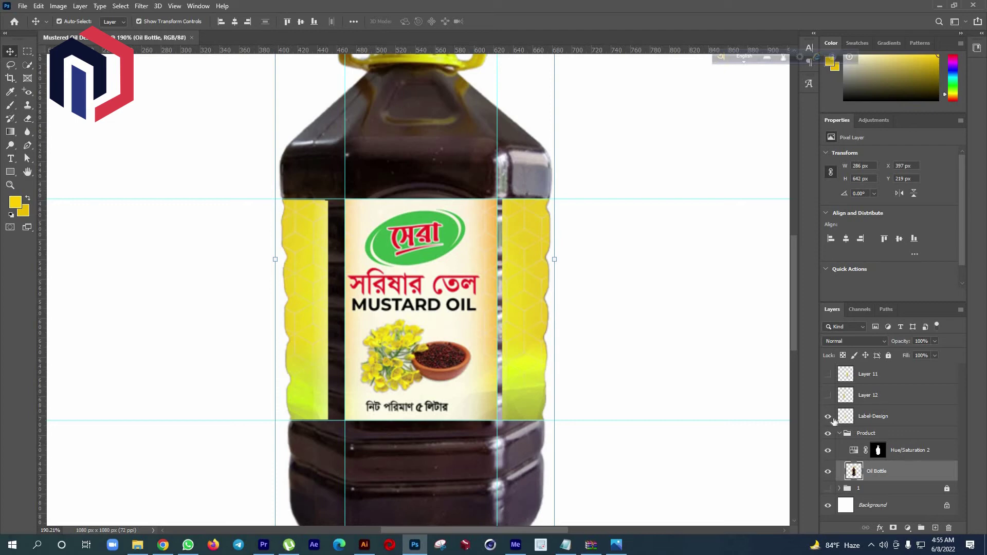
# Toggle Label-Design's visibility off and on to compare, then select that layer
pyautogui.click(833, 418)
pyautogui.click(828, 416)
pyautogui.click(494, 308)
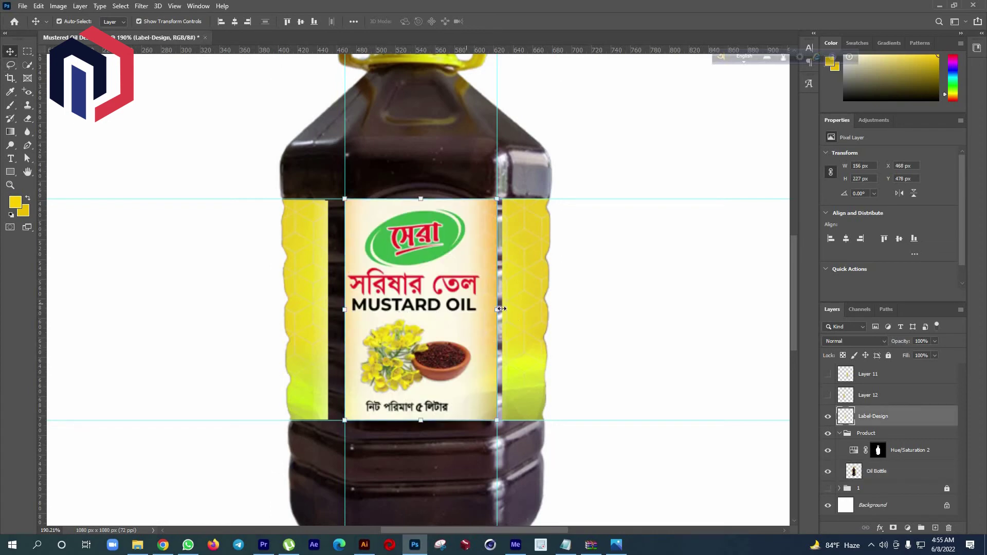
# Stretch the label's right and left edges outward to about 178 px wide
pyautogui.click(500, 310)
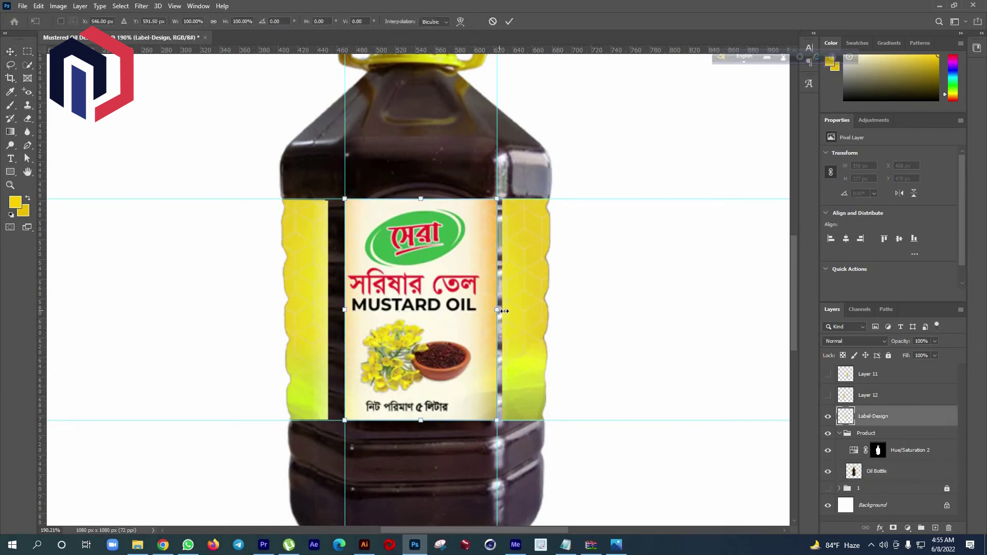
pyautogui.moveTo(505, 310); pyautogui.dragTo(508, 311)
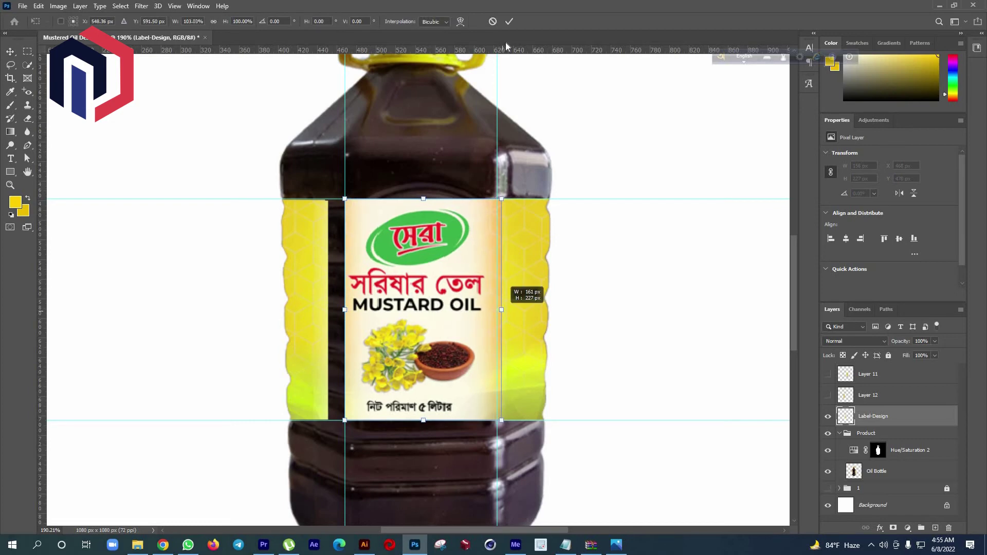
pyautogui.click(509, 21)
pyautogui.moveTo(334, 311); pyautogui.dragTo(327, 310)
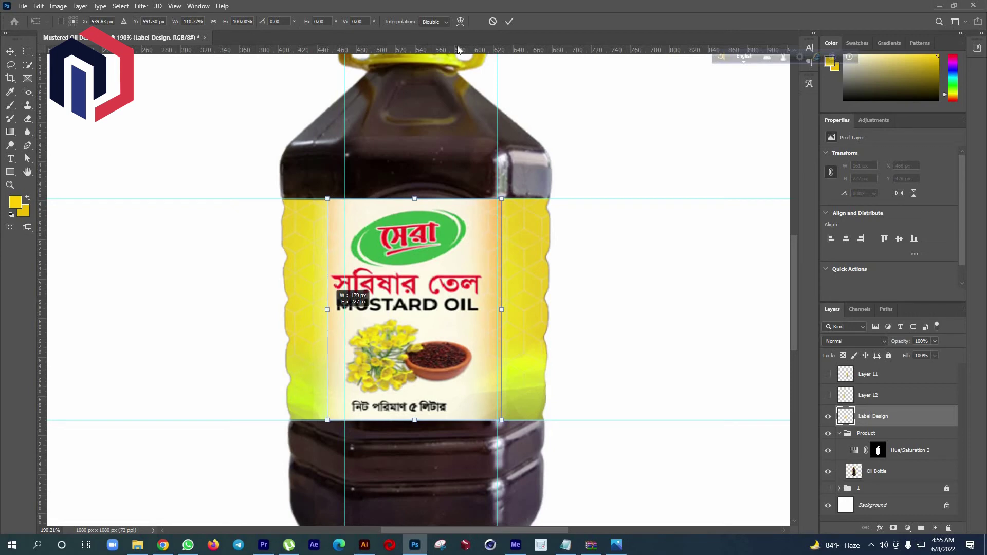
pyautogui.click(508, 22)
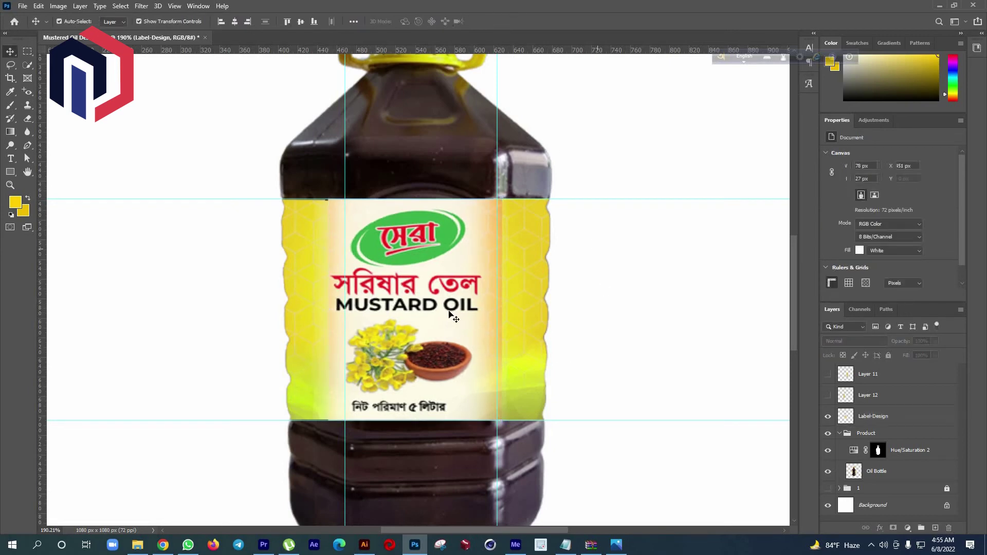
# Reselect the Label-Design layer to check its new width
pyautogui.click(457, 329)
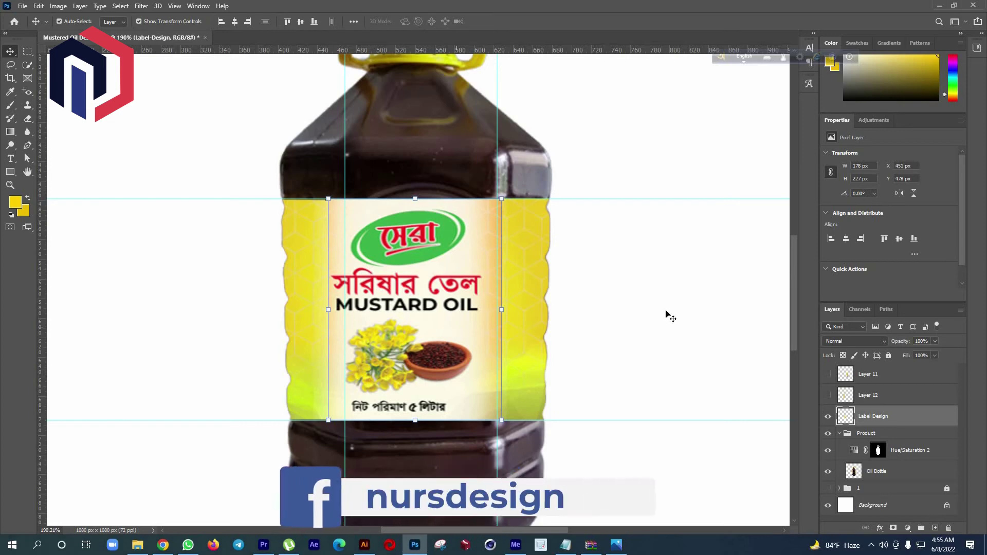
pyautogui.click(640, 388)
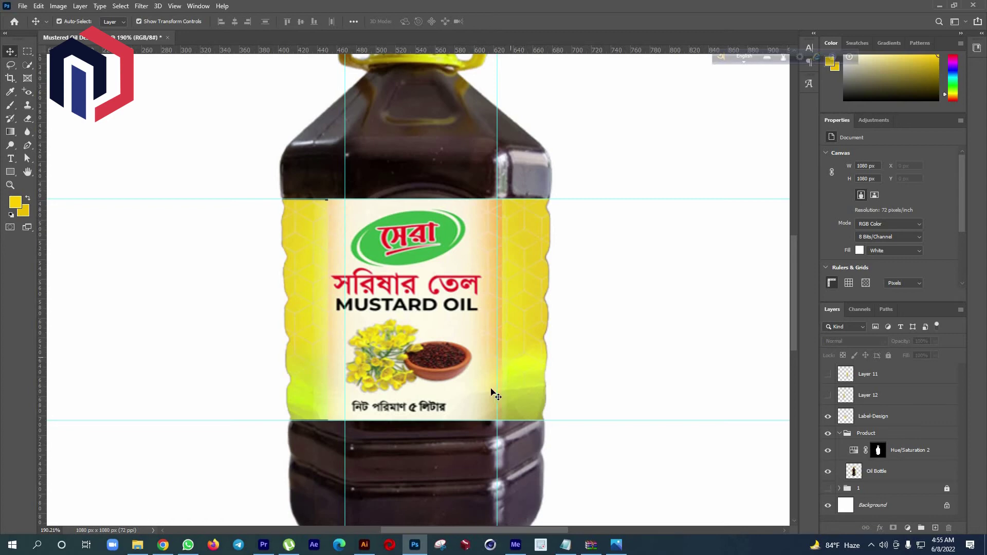
pyautogui.click(451, 343)
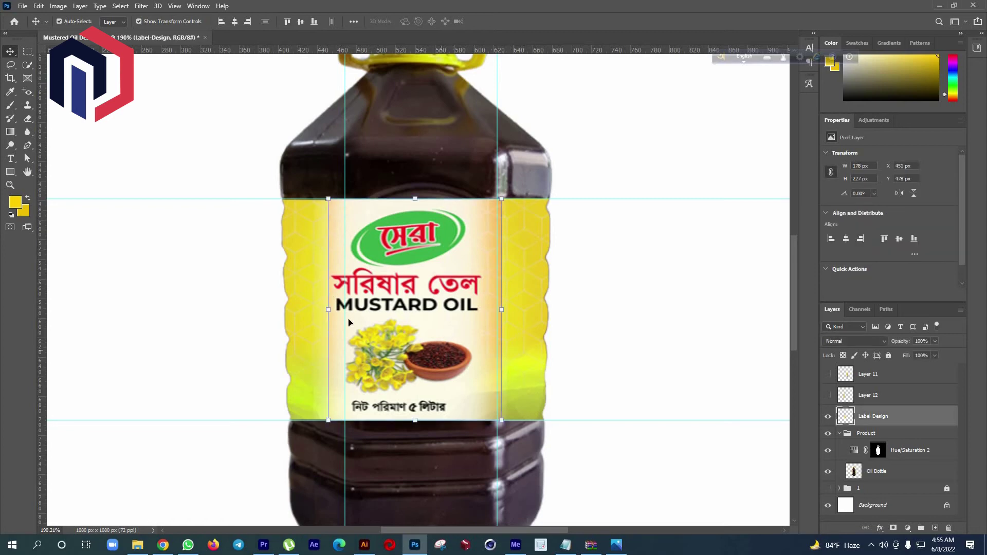
pyautogui.click(408, 244)
pyautogui.click(350, 234)
# Set the foreground colour to black and use a 15 px brush
pyautogui.click(599, 210)
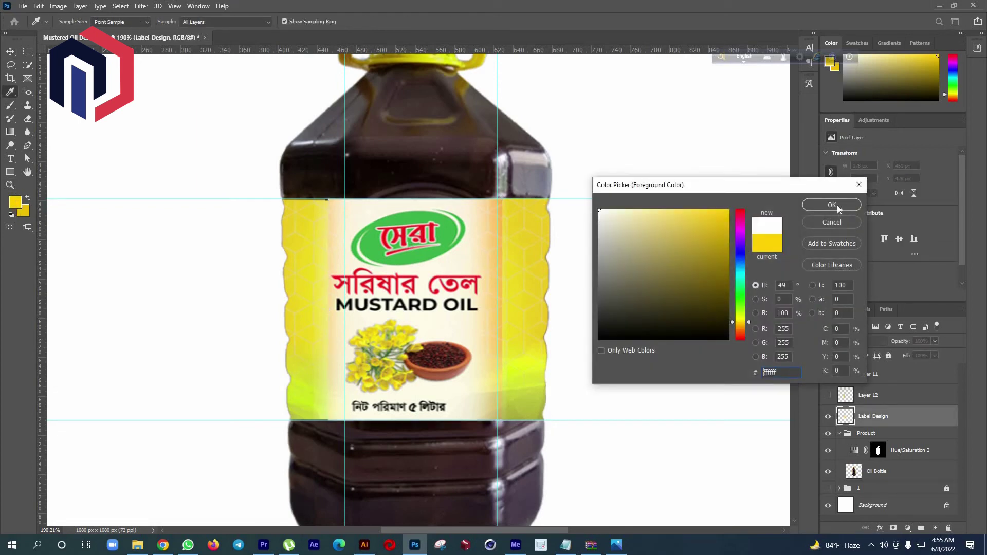
pyautogui.click(831, 204)
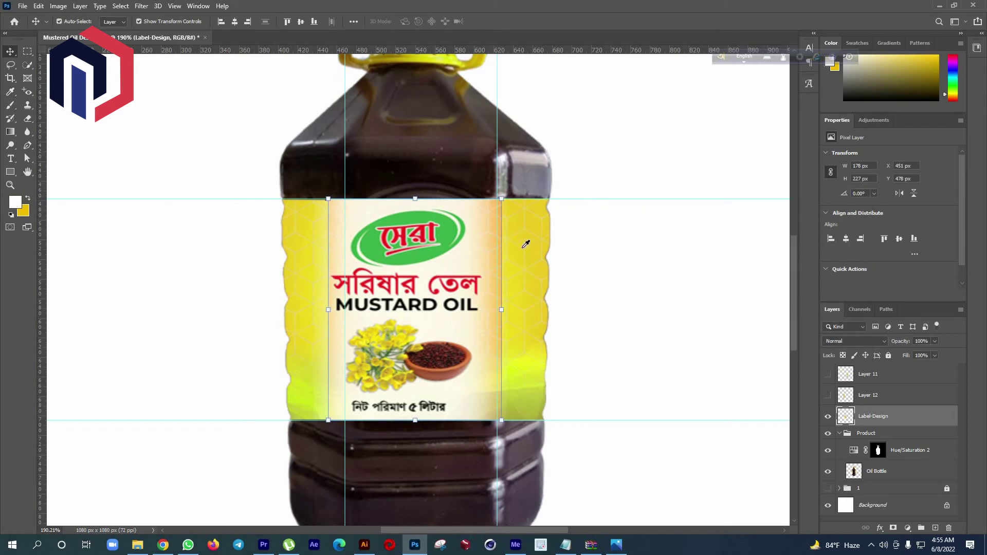
pyautogui.click(599, 339)
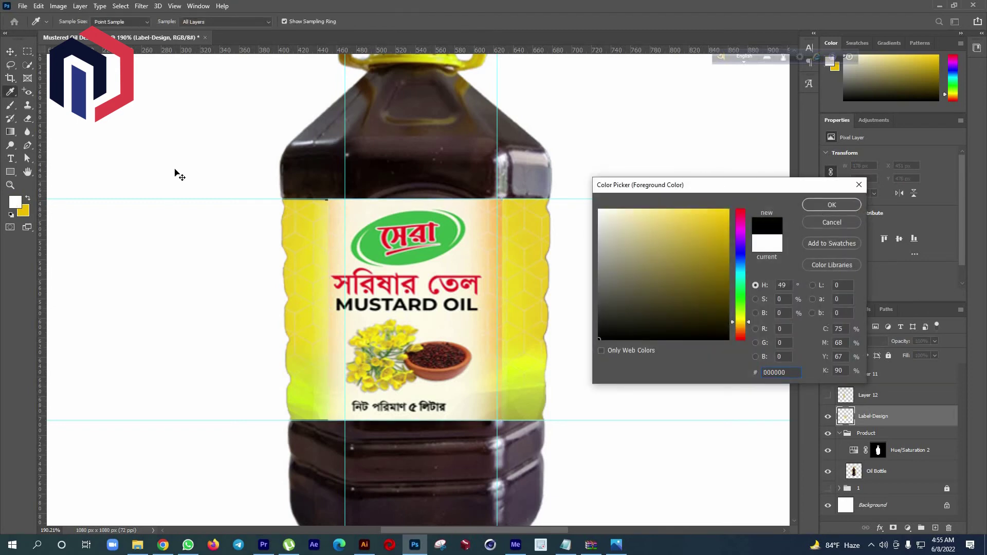
pyautogui.click(832, 204)
pyautogui.press('b')
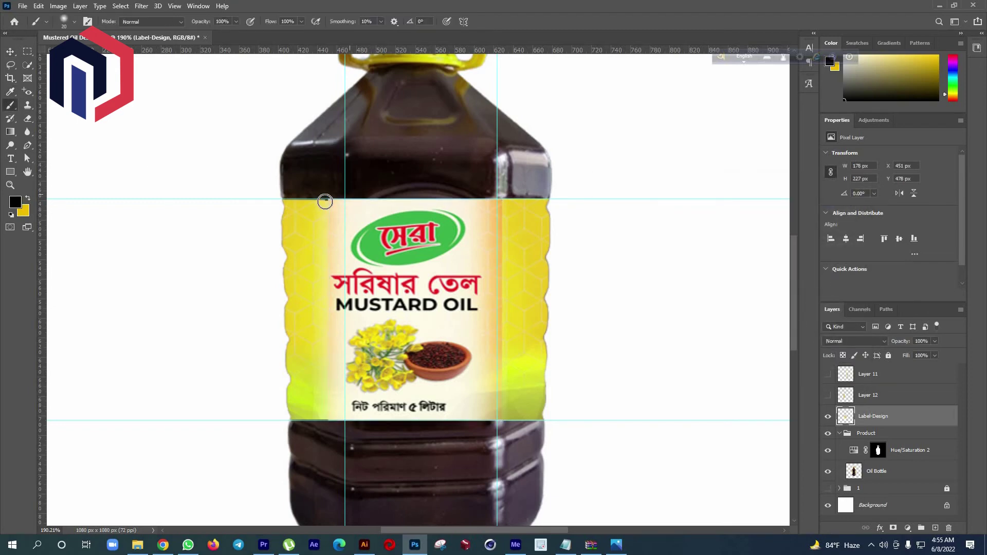
pyautogui.press('[')
# Paint a black vertical stroke down the label's left edge on new Layer 13
pyautogui.moveTo(330, 201); pyautogui.dragTo(327, 318)
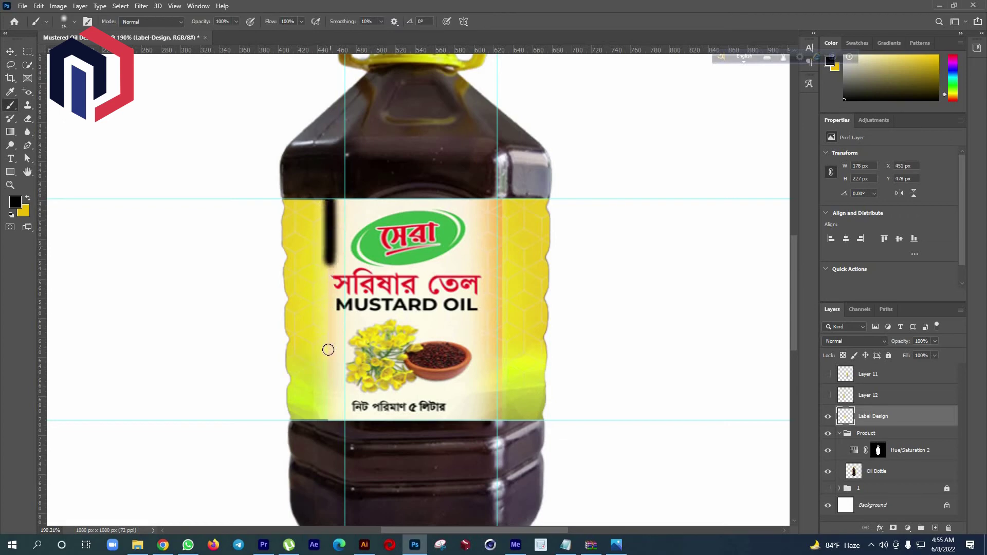
pyautogui.moveTo(328, 390); pyautogui.dragTo(325, 423)
pyautogui.hotkey('ctrl', 'z')
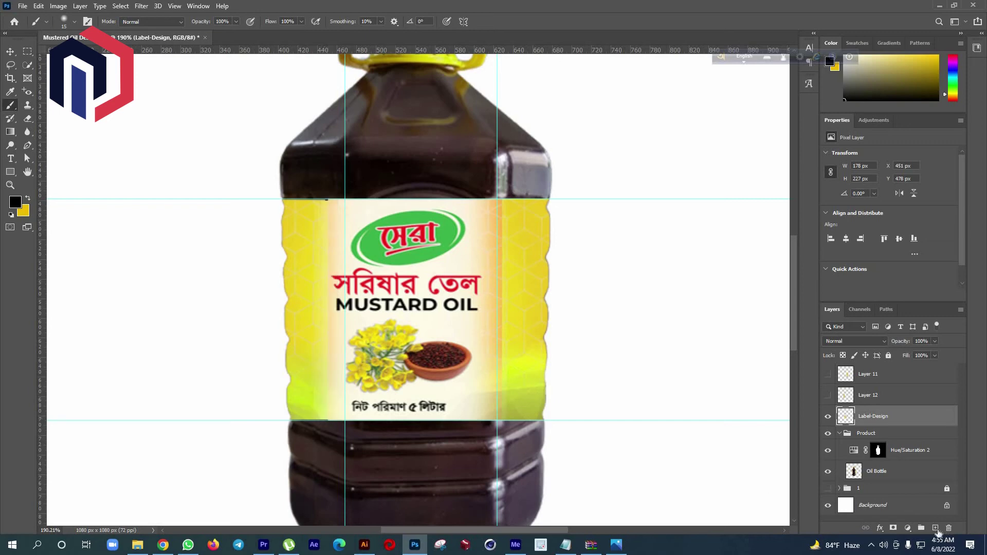
pyautogui.click(935, 528)
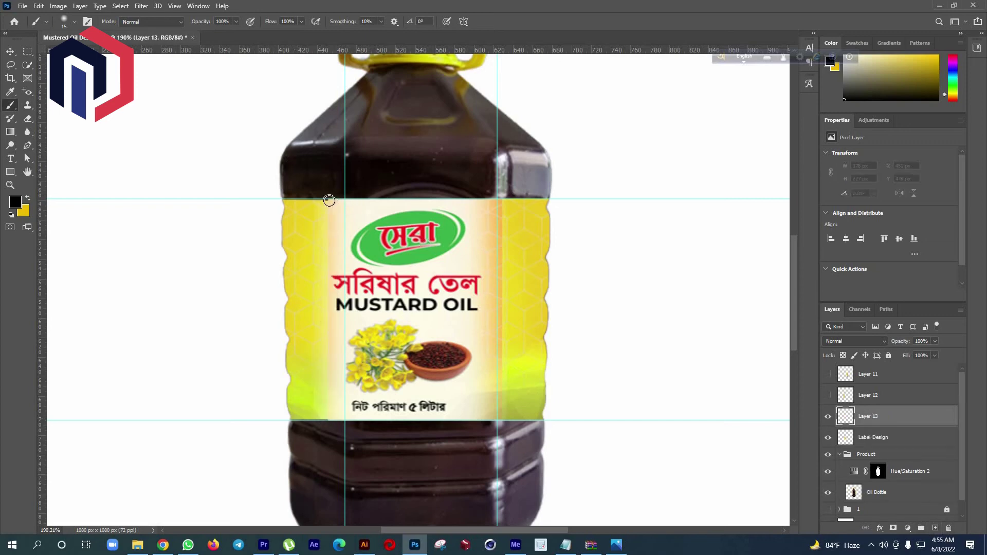
pyautogui.moveTo(327, 201); pyautogui.dragTo(325, 280)
pyautogui.moveTo(320, 365); pyautogui.dragTo(325, 419)
# Paint the black right-edge stroke on new Layer 14, then select Layer 13 as well
pyautogui.click(498, 205)
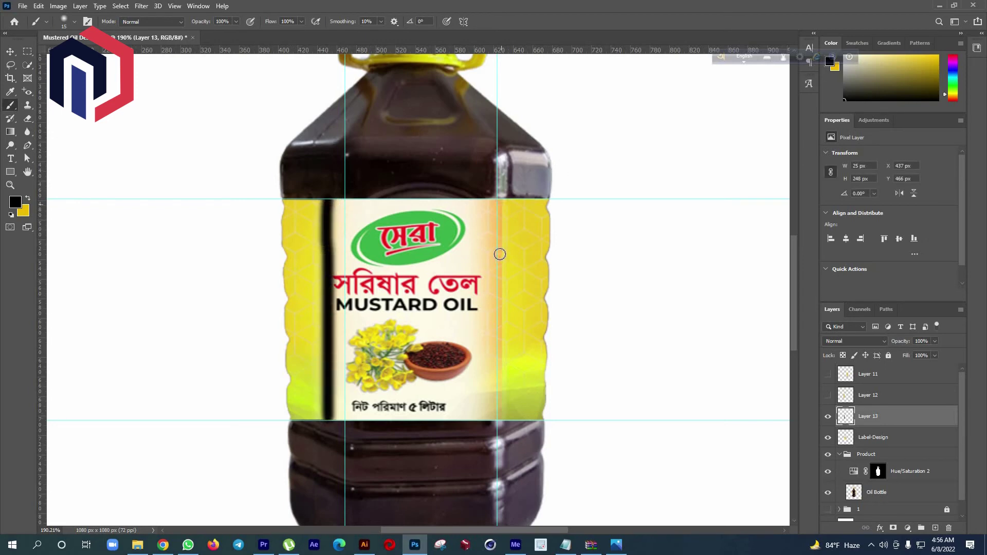
pyautogui.moveTo(491, 329); pyautogui.dragTo(493, 422)
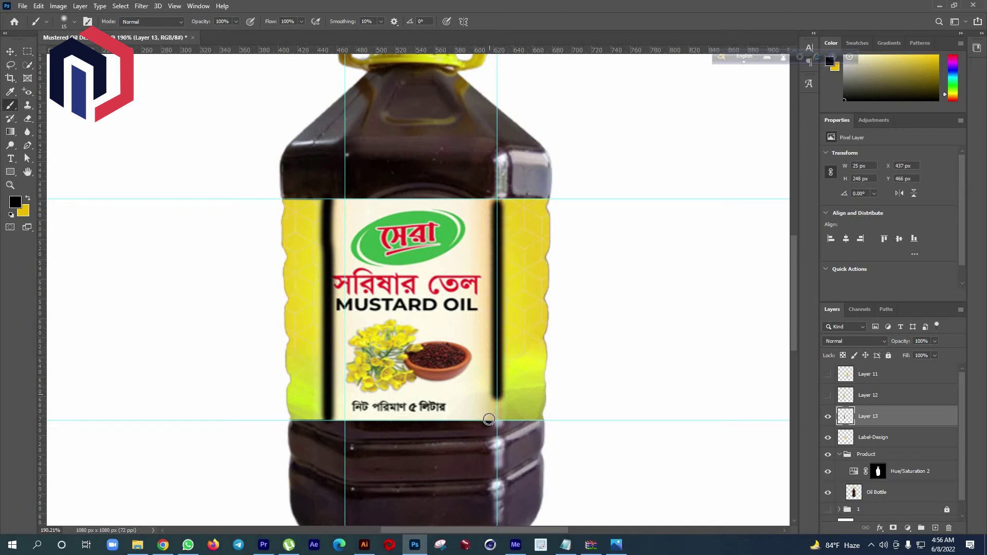
pyautogui.hotkey('ctrl', 'z')
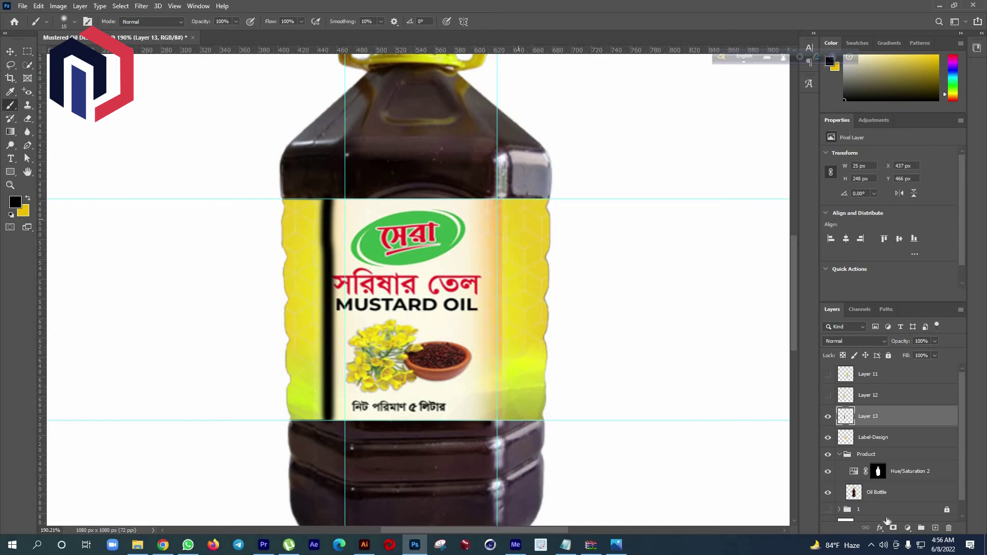
pyautogui.hotkey('ctrl', 'shift', 'alt', 'n')
pyautogui.moveTo(502, 203); pyautogui.dragTo(498, 418)
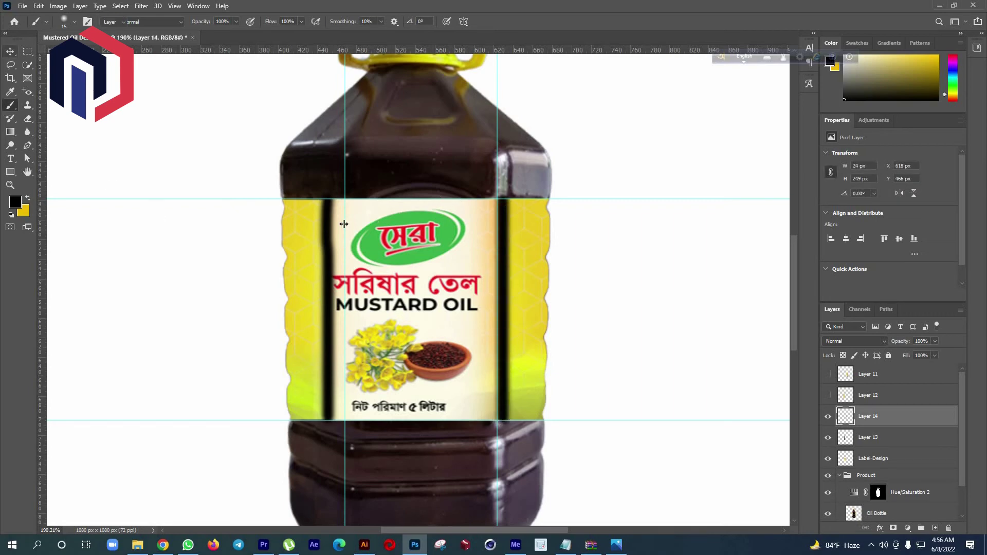
pyautogui.press('v')
pyautogui.keyDown('shift'); pyautogui.click(325, 229); pyautogui.keyUp('shift')
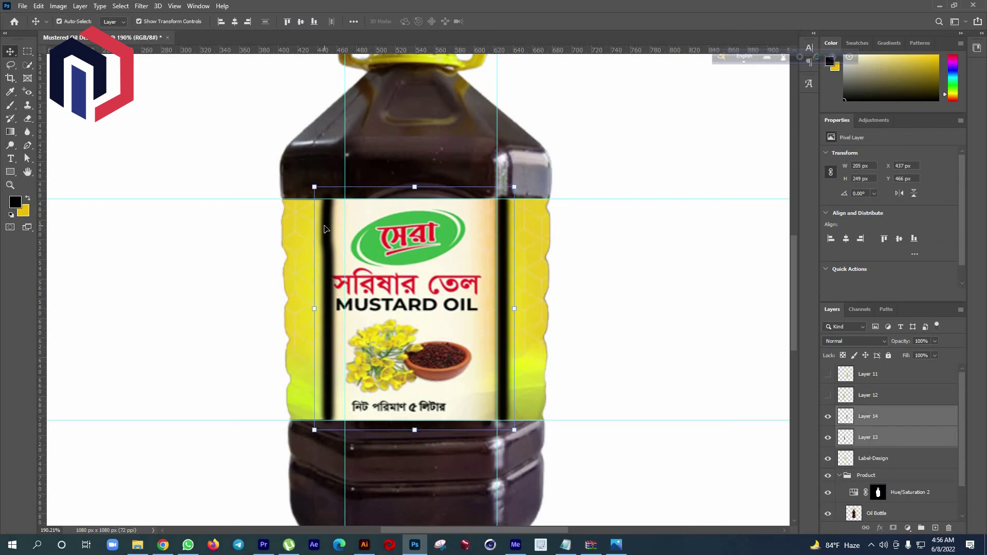
# Apply a 9.8 px Gaussian Blur to the right stroke on Layer 14
pyautogui.click(138, 7)
pyautogui.click(615, 241)
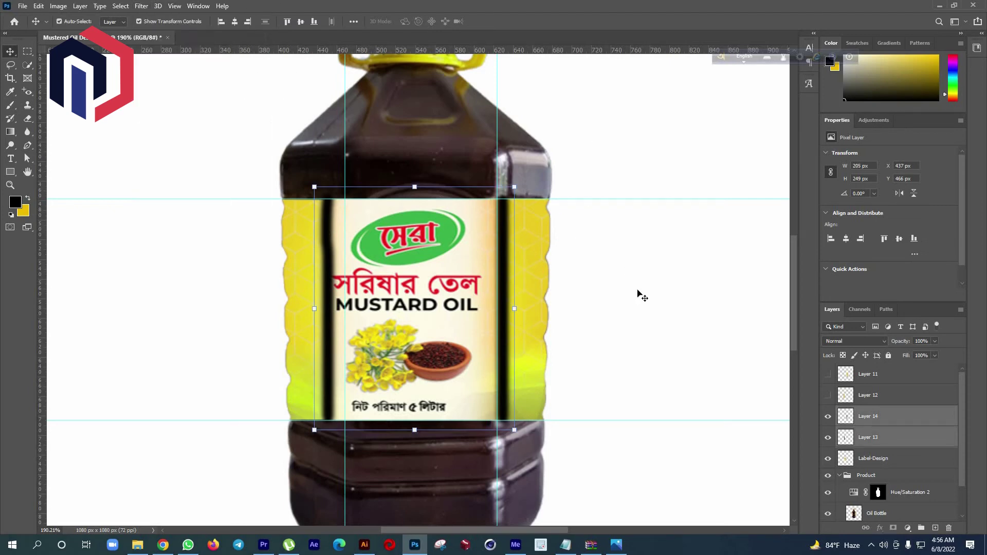
pyautogui.click(502, 278)
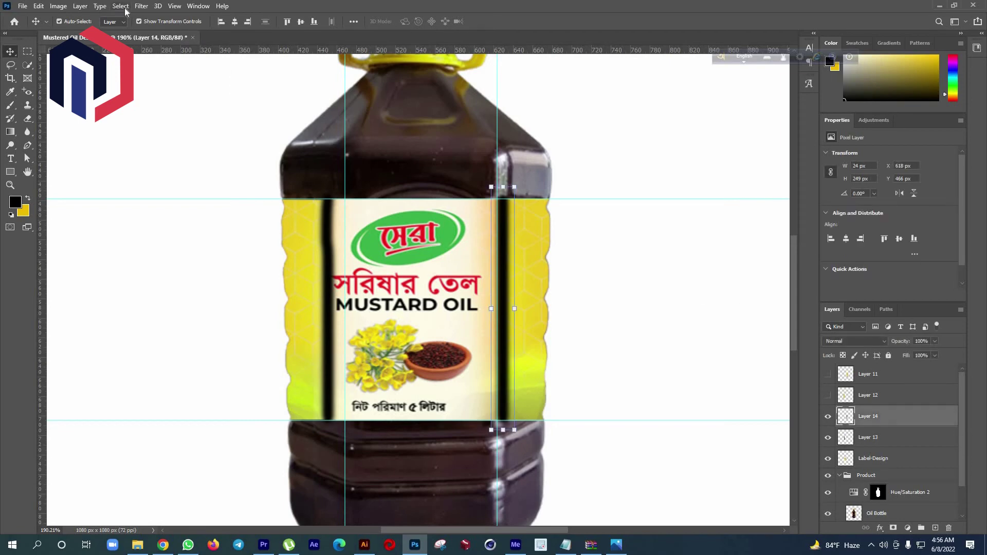
pyautogui.click(142, 8)
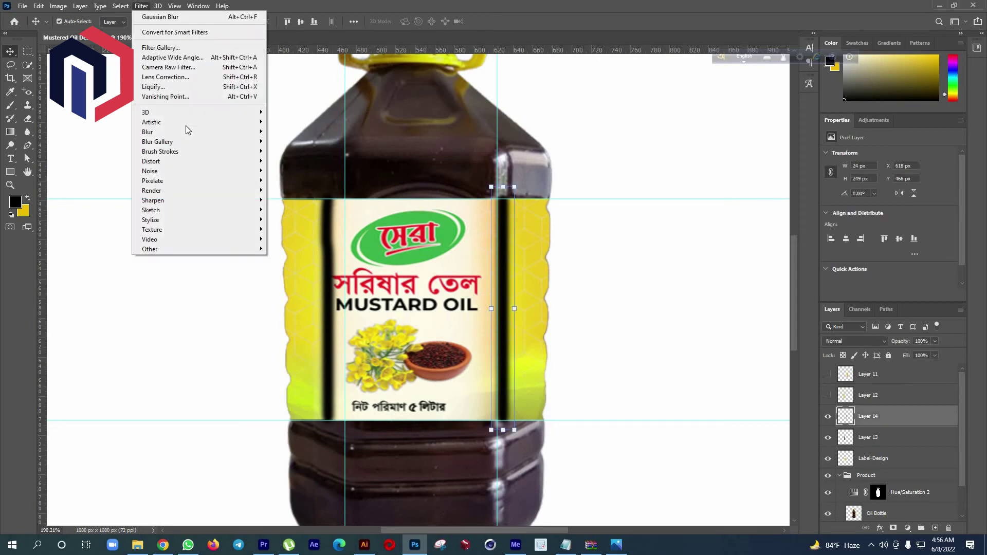
pyautogui.click(191, 96)
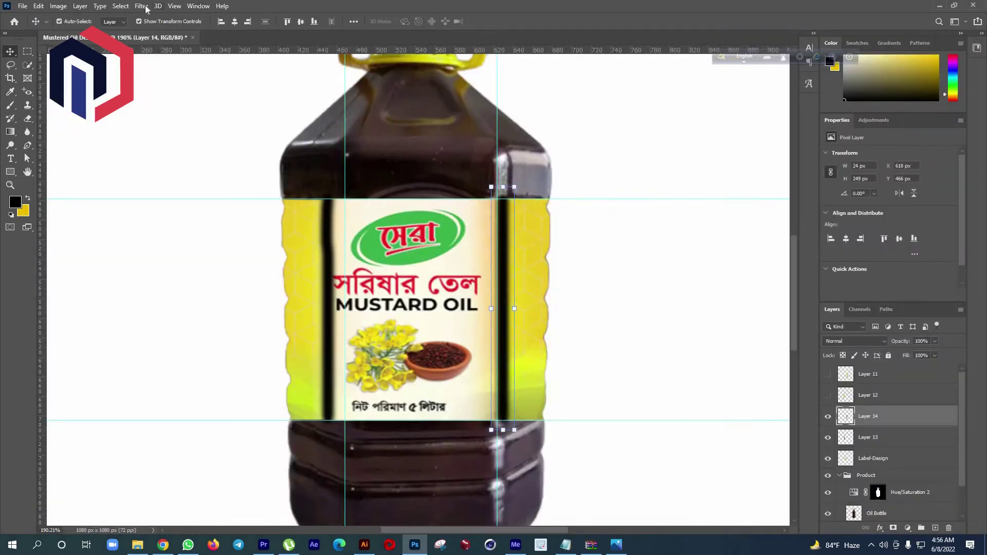
pyautogui.click(142, 7)
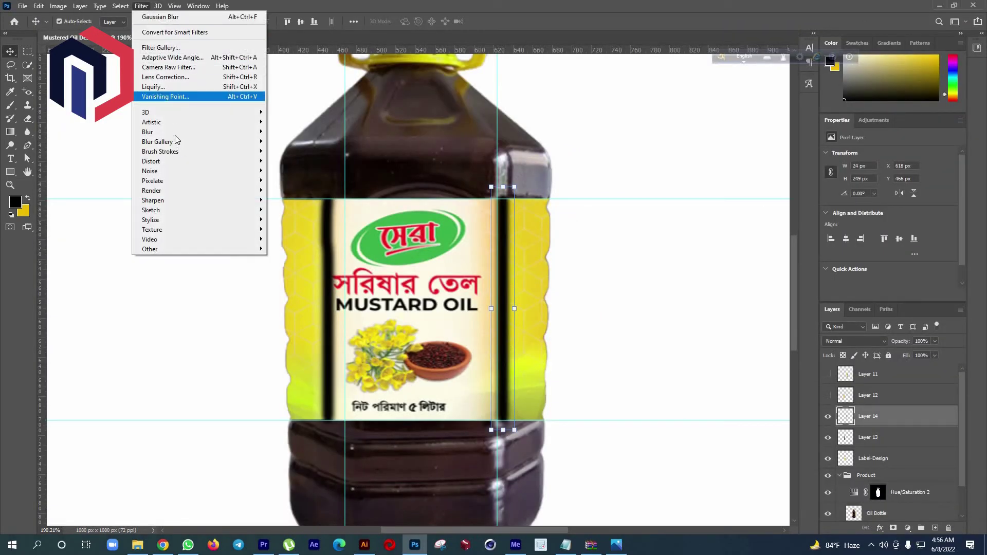
pyautogui.moveTo(147, 131)
pyautogui.click(294, 170)
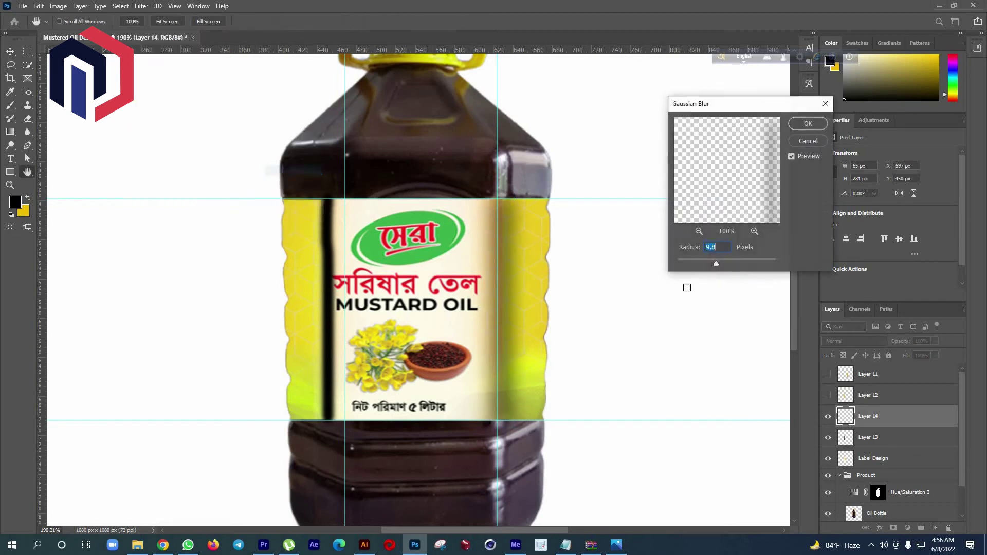
pyautogui.moveTo(718, 262); pyautogui.dragTo(720, 261)
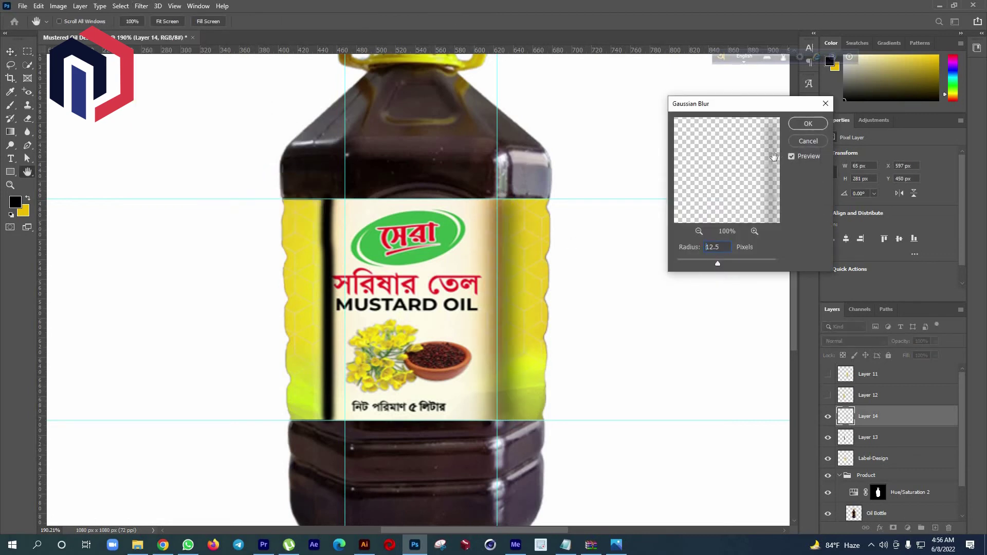
pyautogui.click(711, 264)
pyautogui.click(715, 262)
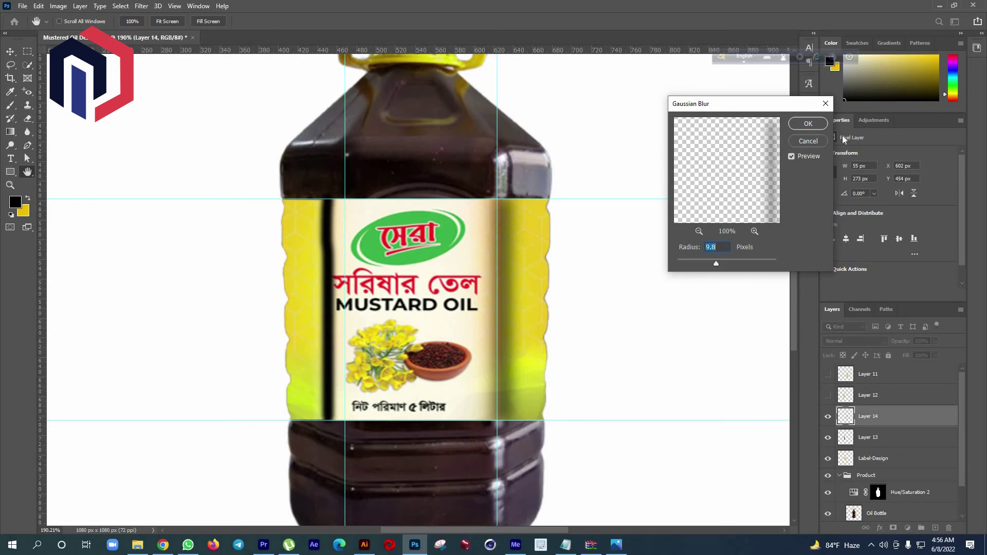
pyautogui.click(808, 124)
# Apply the same 9.8 px Gaussian Blur to the left stroke on Layer 13
pyautogui.press('v')
pyautogui.hotkey('alt', '[')
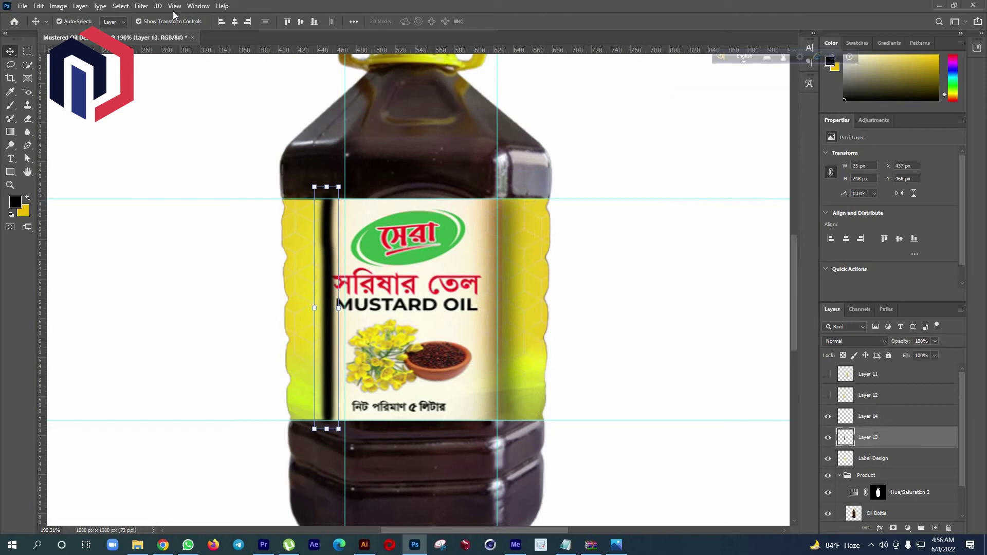
pyautogui.click(140, 6)
pyautogui.moveTo(147, 131)
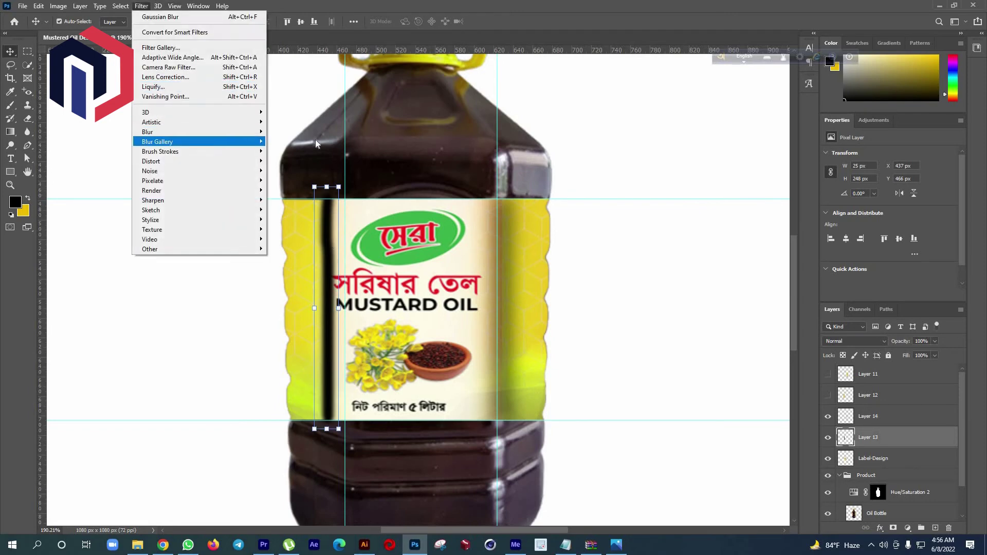
pyautogui.click(297, 170)
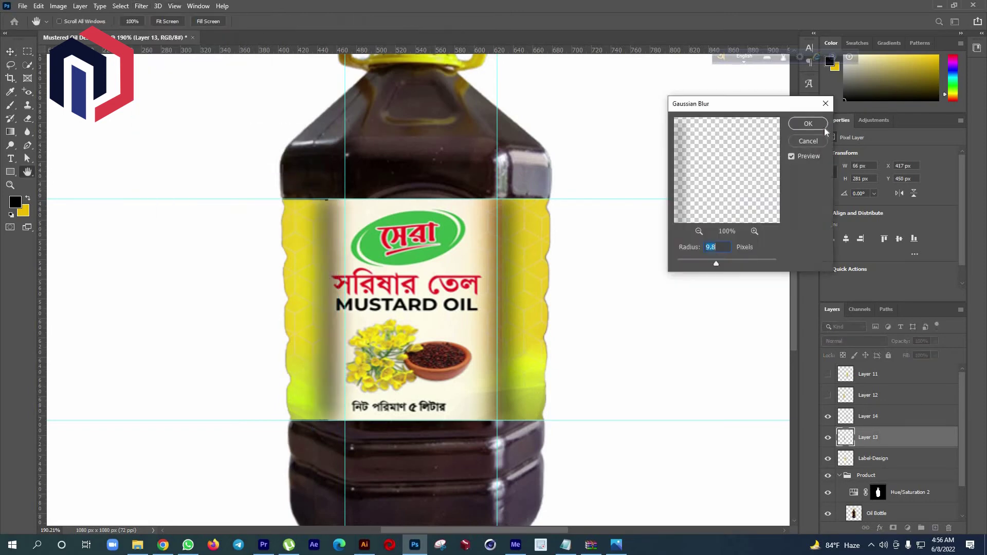
pyautogui.press('Return')
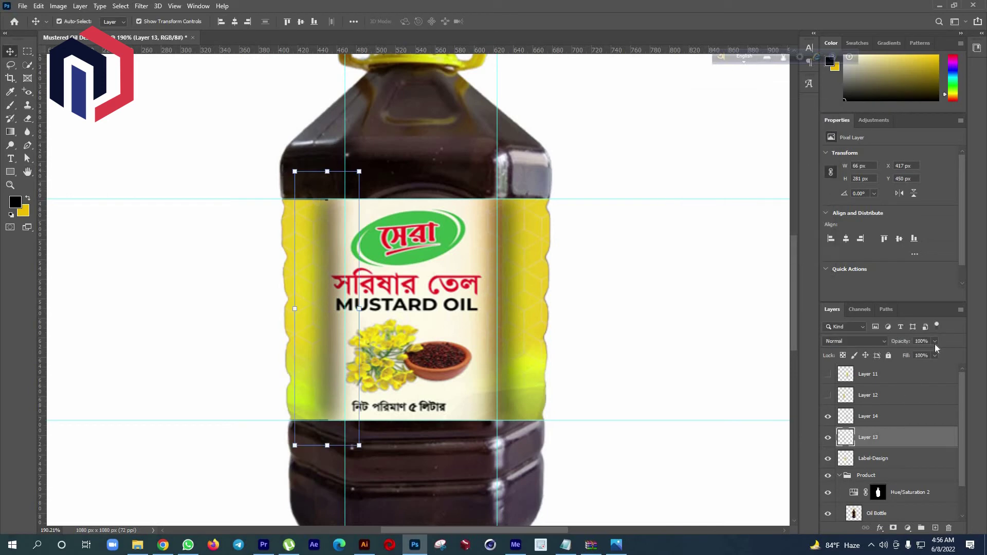
# Set shadow Layers 13 and 14 to about 72% opacity, then zoom out to the whole bottle
pyautogui.keyDown('shift'); pyautogui.click(898, 413); pyautogui.keyUp('shift')
pyautogui.click(907, 353)
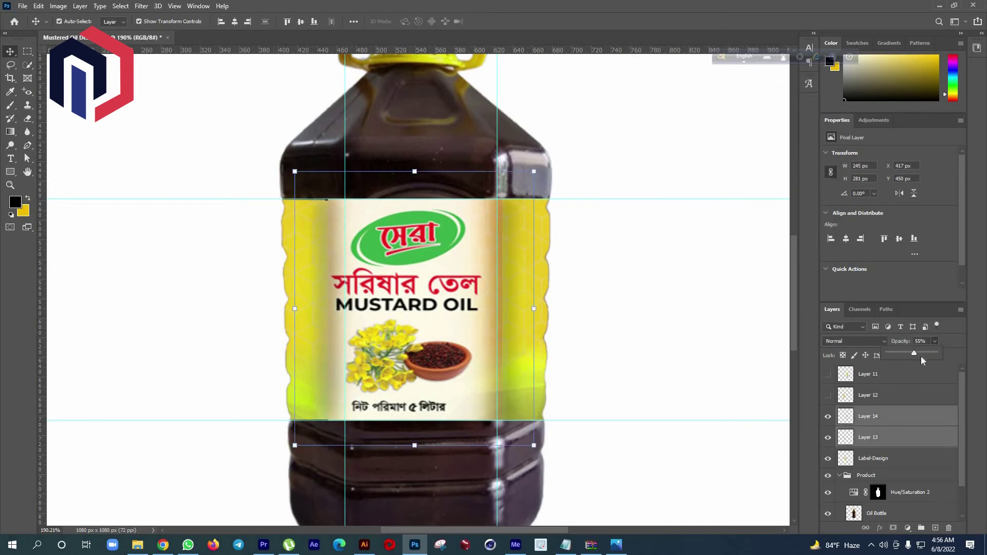
pyautogui.click(920, 356)
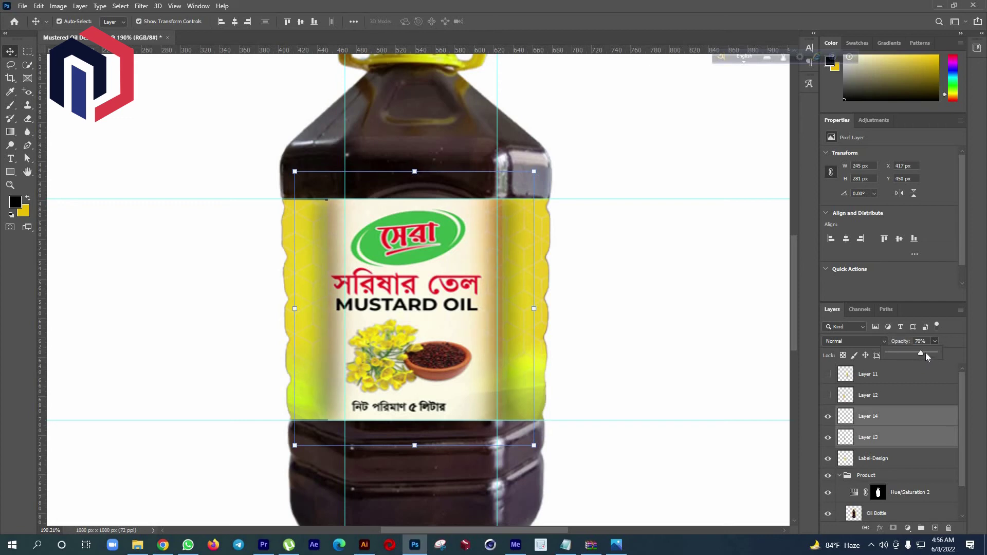
pyautogui.click(893, 353)
pyautogui.moveTo(922, 353); pyautogui.dragTo(920, 353)
pyautogui.click(502, 323)
pyautogui.scroll(-5, 503, 322)
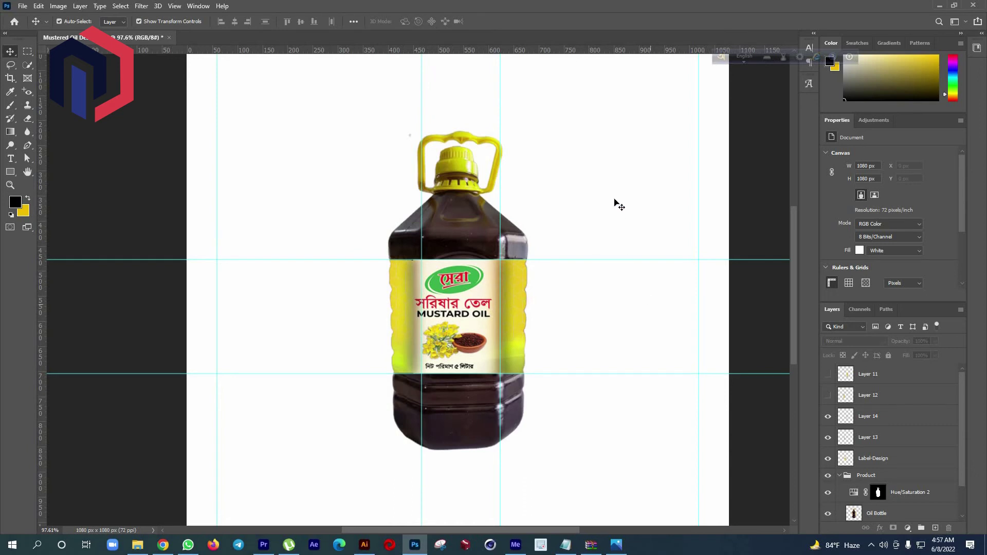
pyautogui.scroll(-1, 849, 464)
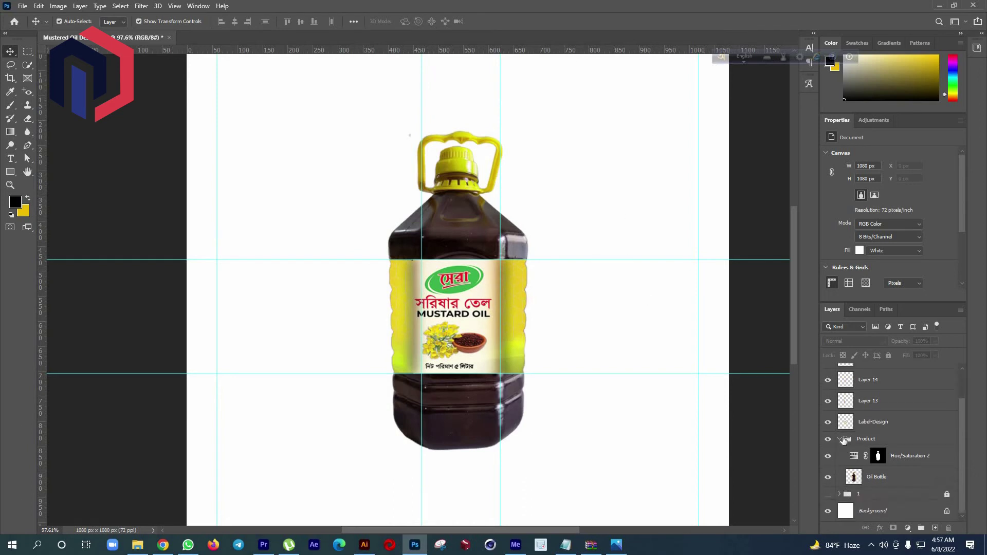
# Group all the bottle, label and shadow layers into Group 1
pyautogui.click(853, 439)
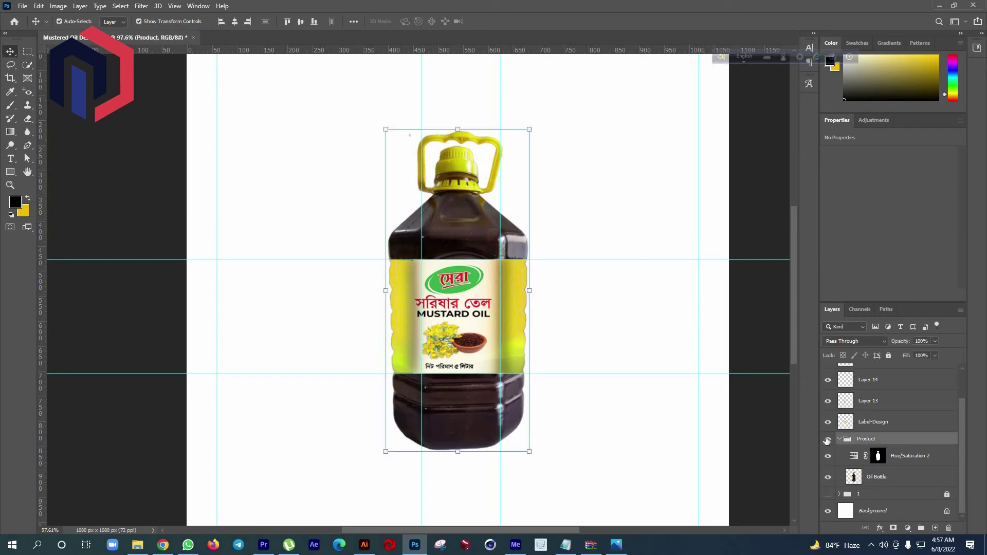
pyautogui.scroll(2, 874, 411)
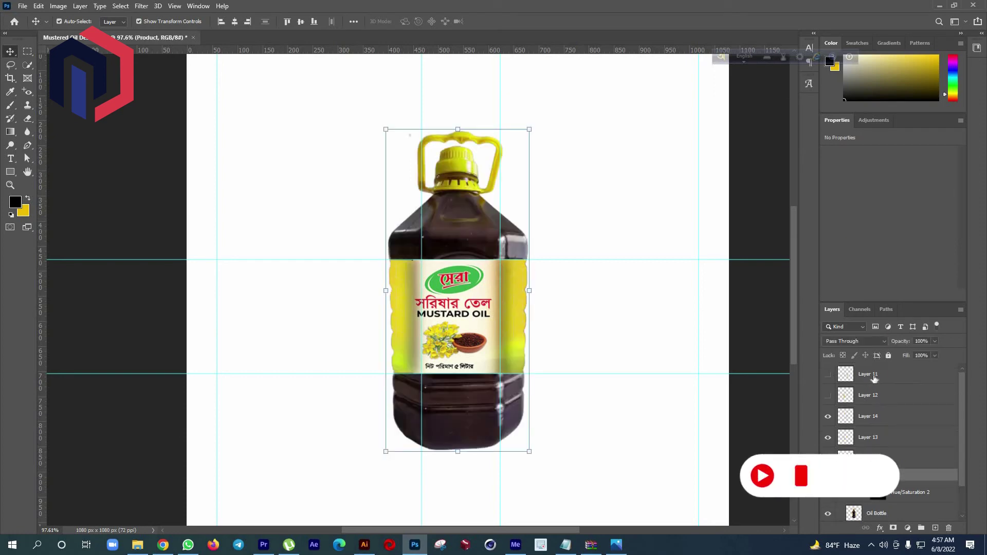
pyautogui.click(868, 374)
pyautogui.hotkey('ctrl', 'alt', 'a')
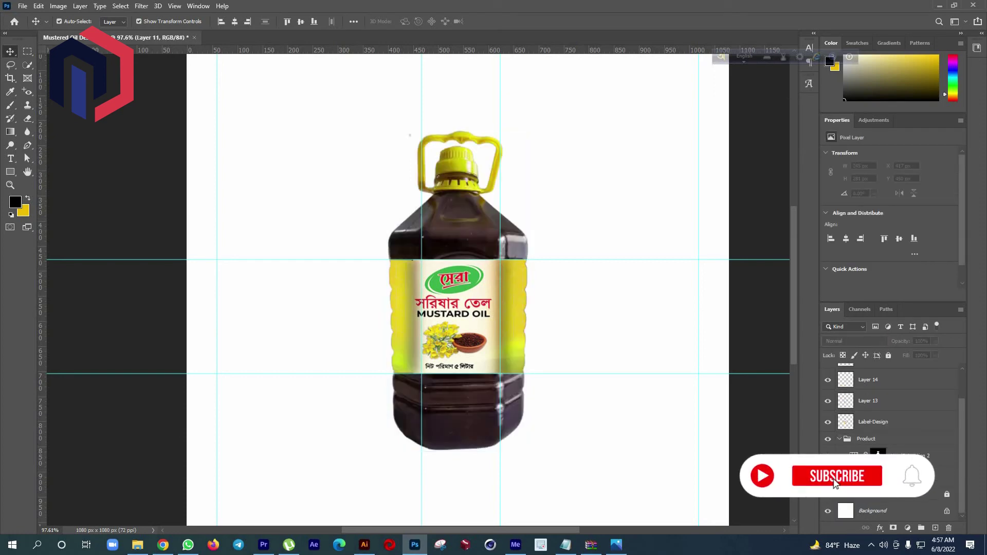
pyautogui.hotkey('ctrl', 'g')
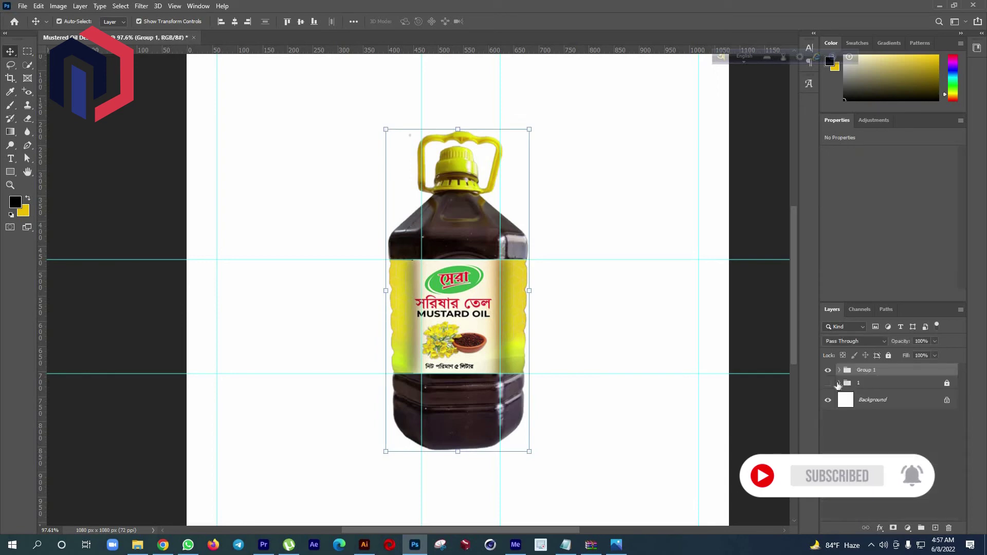
# Expand Group 1 and select the Product group inside it
pyautogui.click(839, 382)
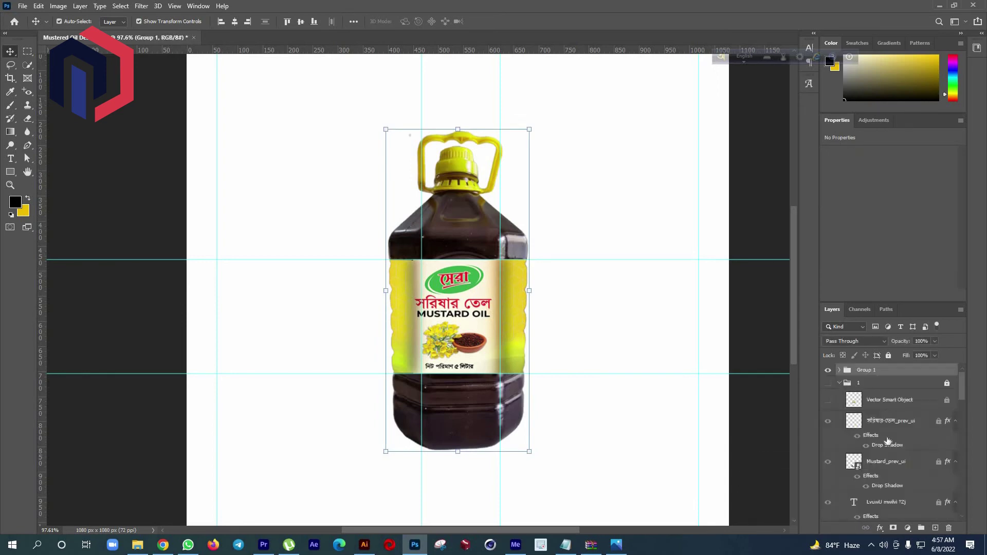
pyautogui.scroll(-3, 878, 462)
pyautogui.scroll(-2, 877, 486)
pyautogui.scroll(-2, 877, 473)
pyautogui.scroll(-2, 878, 457)
pyautogui.scroll(-2, 879, 442)
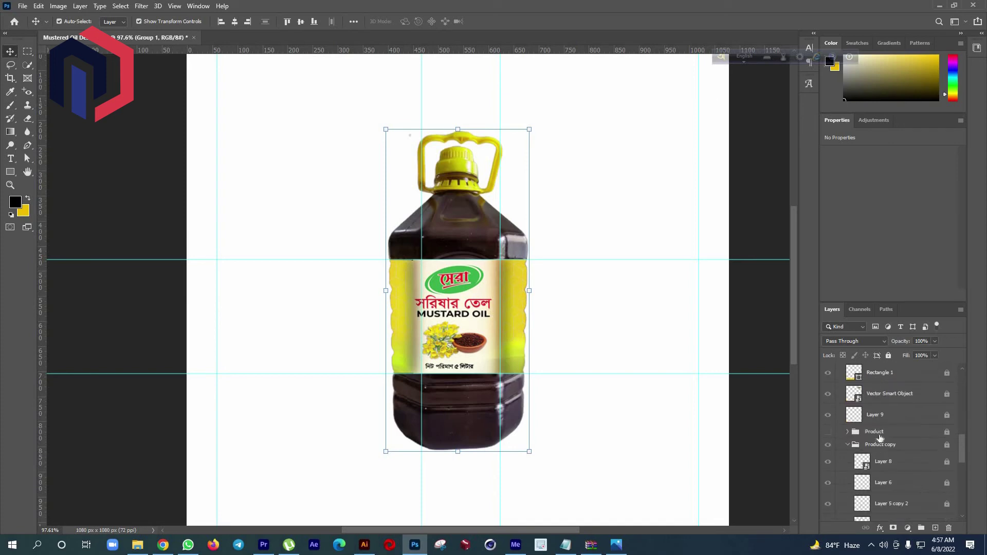
pyautogui.click(851, 437)
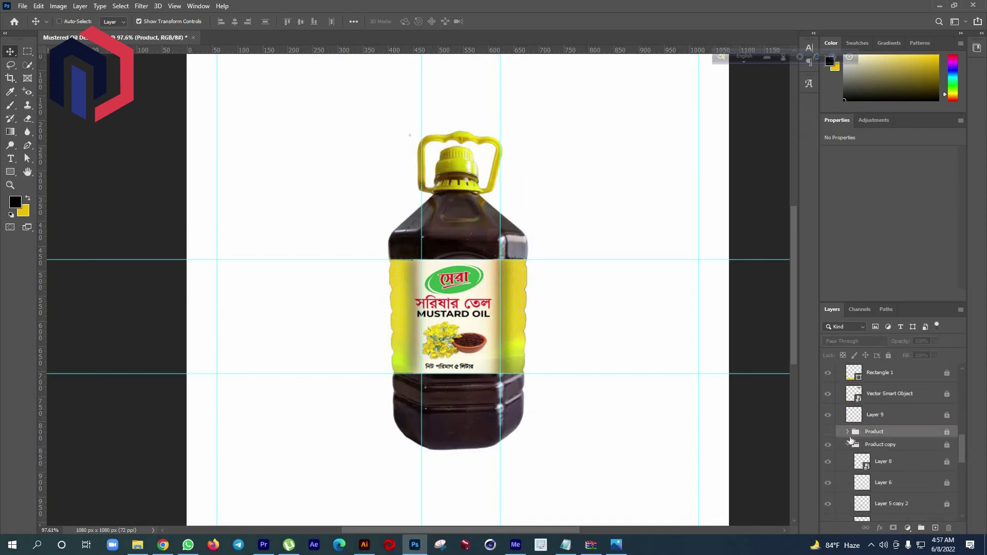
# Place the Product copy group above the original Product group
pyautogui.moveTo(851, 441); pyautogui.dragTo(868, 404)
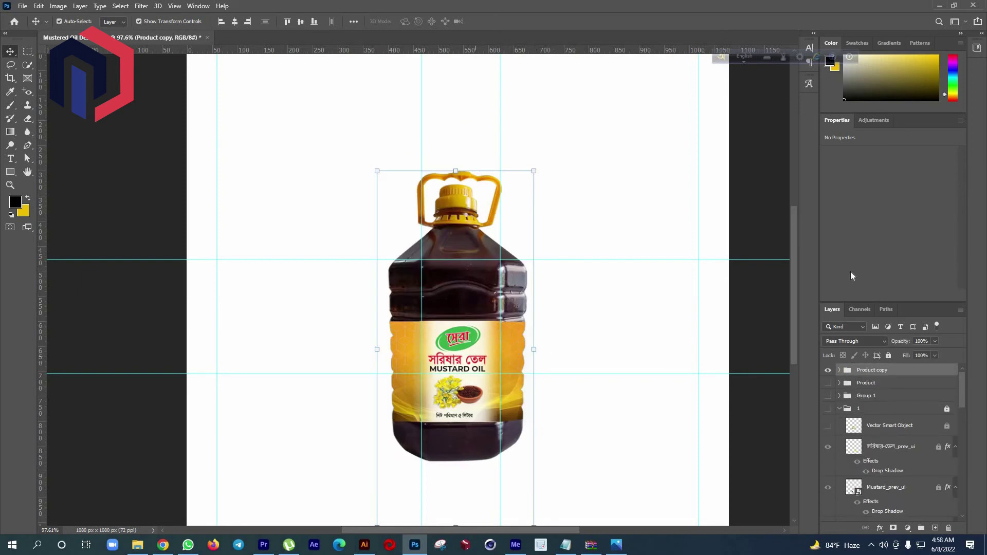
pyautogui.scroll(1, 449, 359)
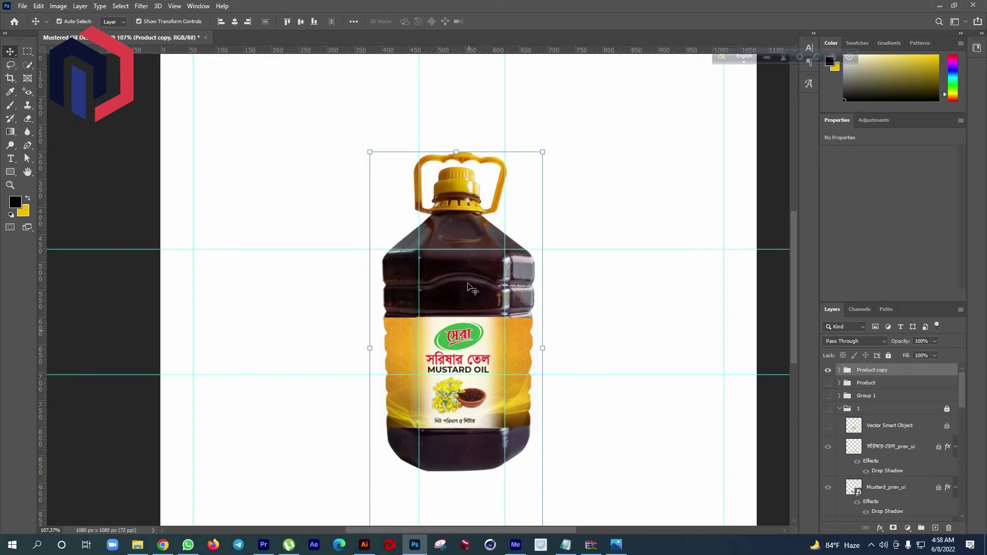
pyautogui.click(472, 360)
pyautogui.click(877, 510)
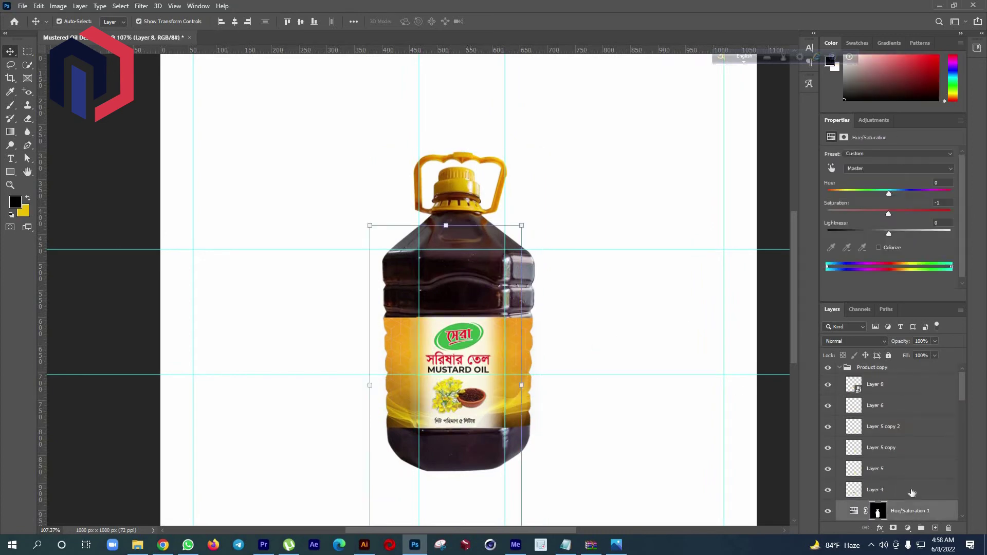
# Select bottle Layers 8 down to 1 and bring up their context menu
pyautogui.click(868, 388)
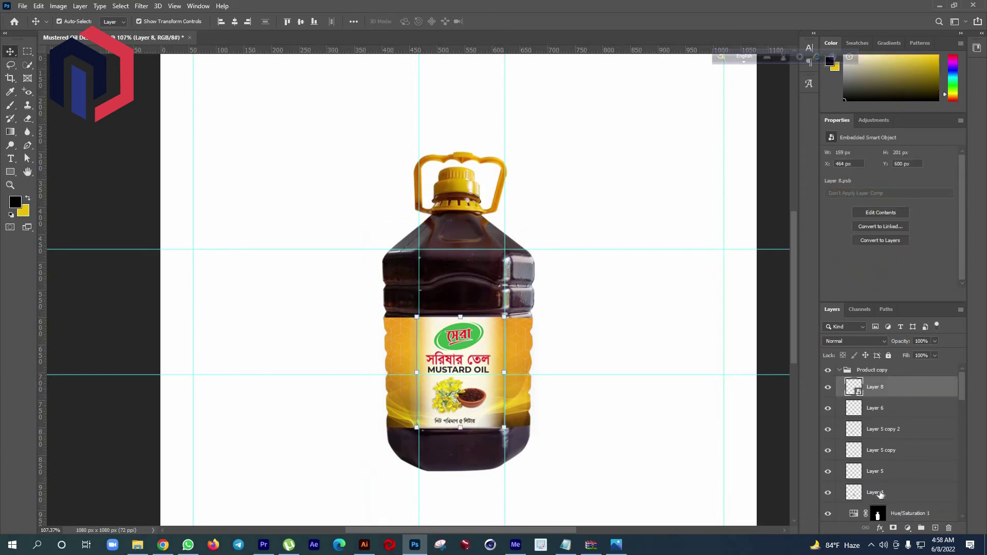
pyautogui.scroll(-1, 881, 495)
pyautogui.scroll(-1, 880, 483)
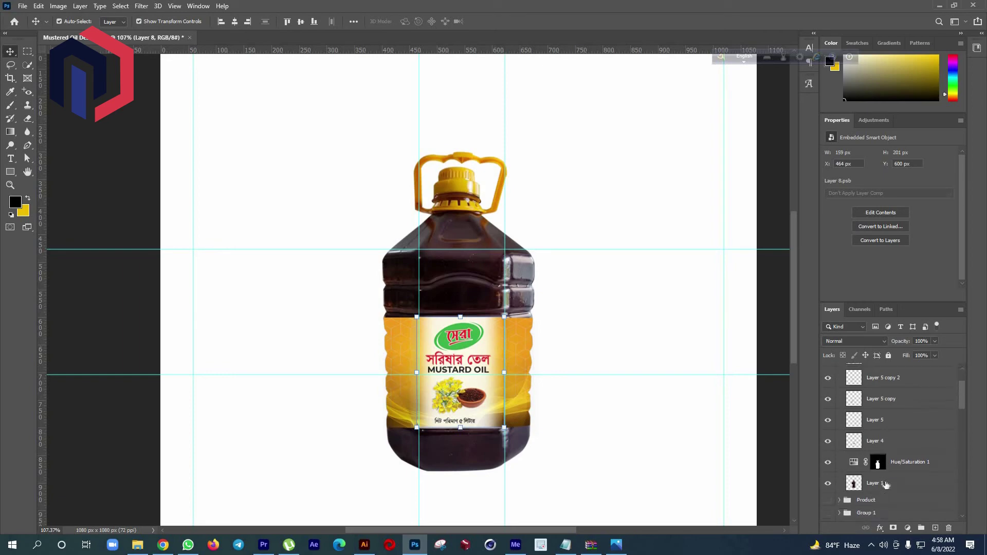
pyautogui.keyDown('shift'); pyautogui.click(881, 420); pyautogui.keyUp('shift')
pyautogui.rightClick(882, 399)
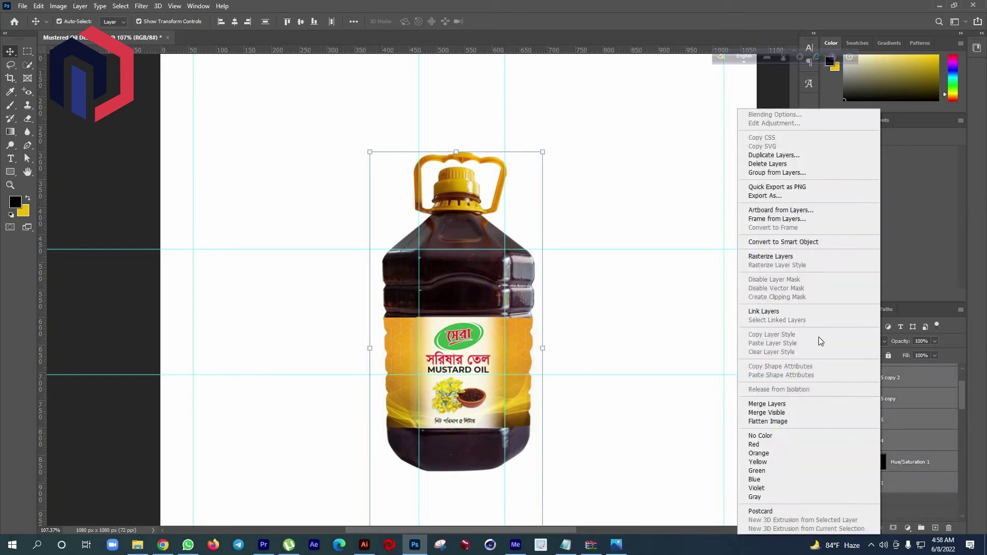
# Merge the bottle layers into Layer 8, centre it upper-middle, and place the Wooden Table image
pyautogui.click(794, 404)
pyautogui.moveTo(428, 321); pyautogui.dragTo(466, 288)
pyautogui.scroll(-2, 465, 288)
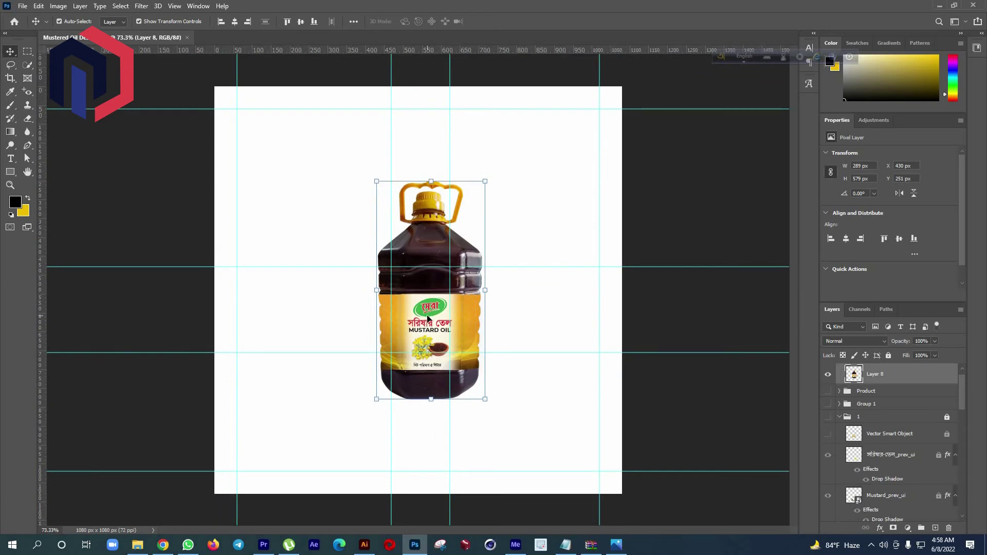
pyautogui.press('ctrl')
pyautogui.moveTo(419, 313); pyautogui.dragTo(411, 297)
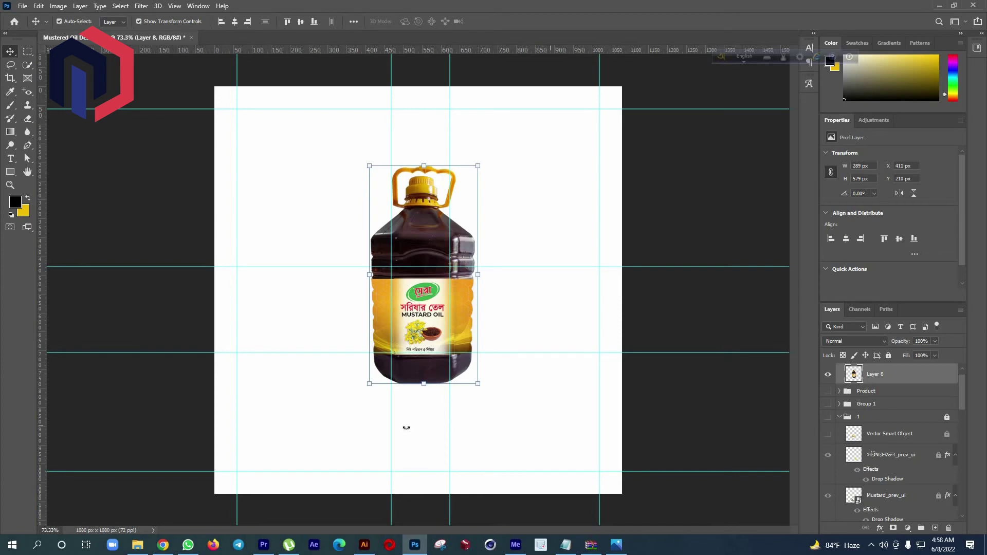
pyautogui.moveTo(555, 283); pyautogui.dragTo(557, 436)
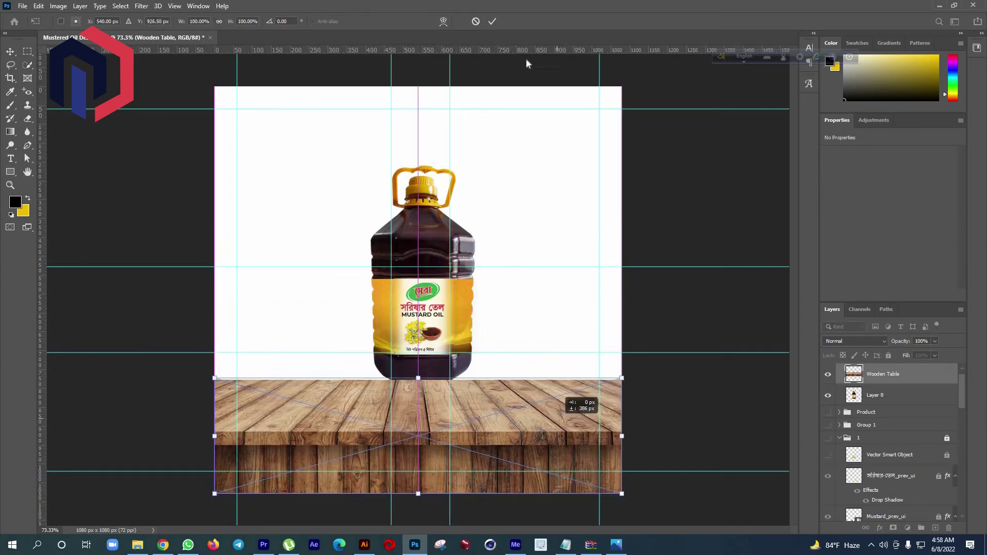
# Commit the Wooden Table below bottle Layer 8 and lower the bottle to Y 302 px
pyautogui.click(497, 21)
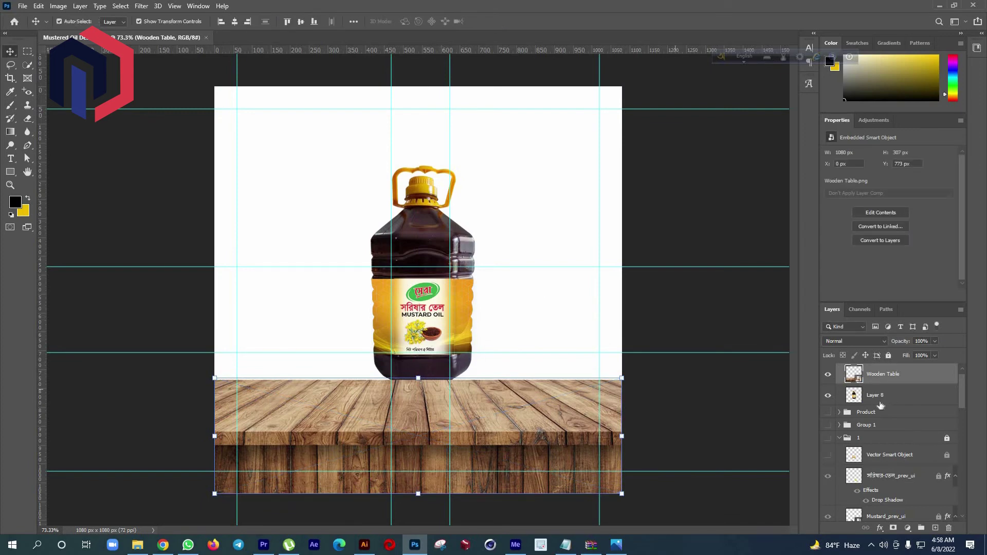
pyautogui.hotkey('ctrl', '[')
pyautogui.click(438, 333)
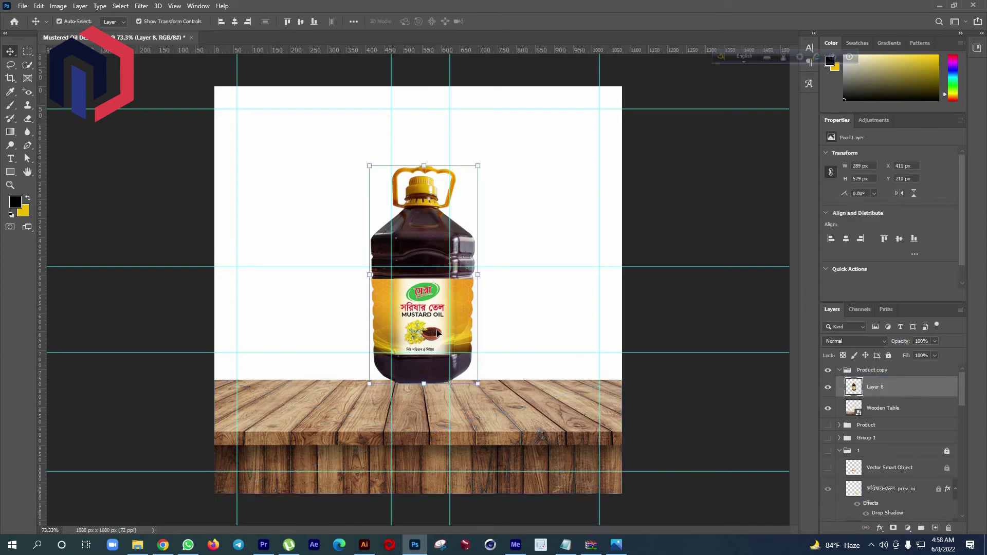
pyautogui.moveTo(431, 362); pyautogui.dragTo(431, 396)
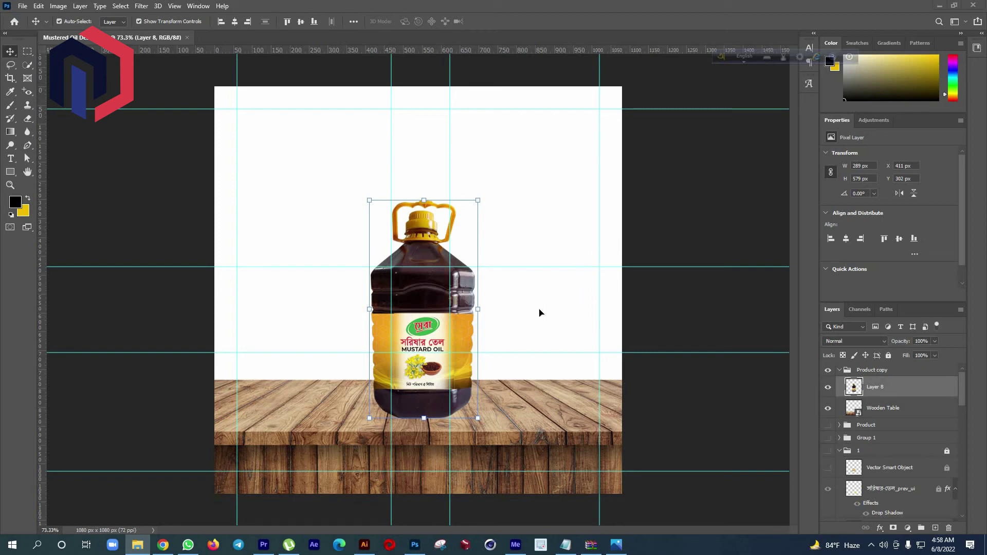
pyautogui.moveTo(539, 312); pyautogui.dragTo(539, 313)
# Place the Main Flower field behind the bottle, above the table, at Y 435 px
pyautogui.click(491, 22)
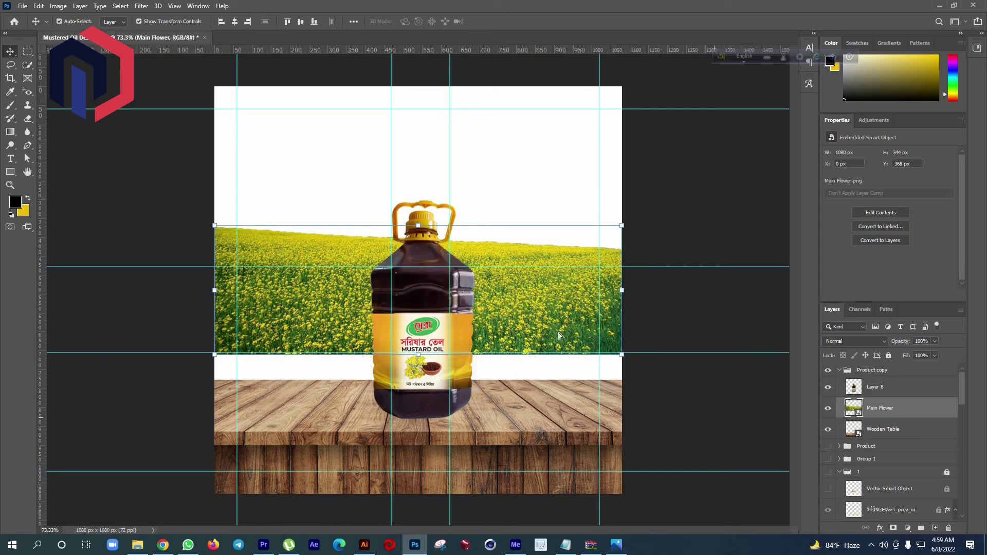
pyautogui.moveTo(557, 337); pyautogui.dragTo(557, 363)
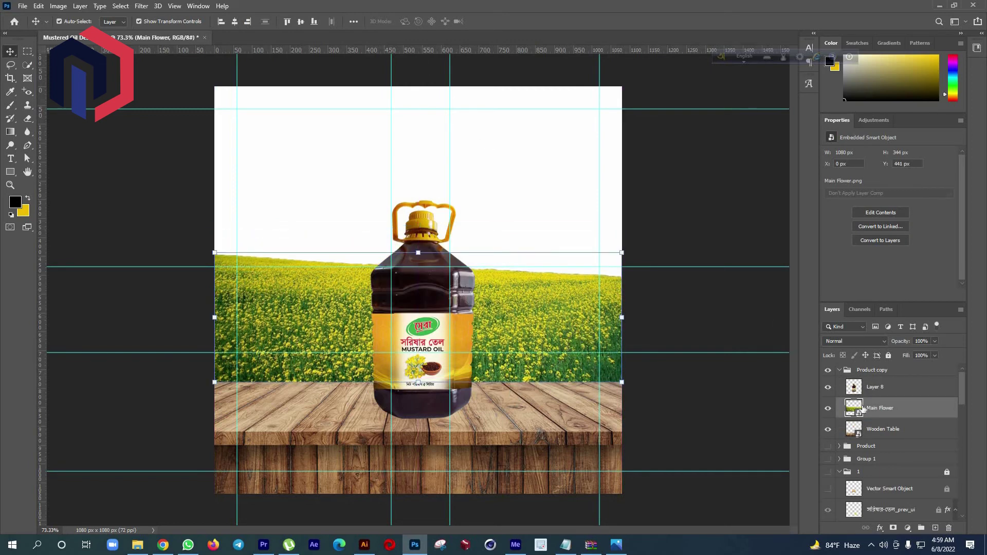
pyautogui.press('Up')
pyautogui.press('Up')
pyautogui.press('Up')
pyautogui.press('Up')
pyautogui.press('Up')
pyautogui.press('Up')
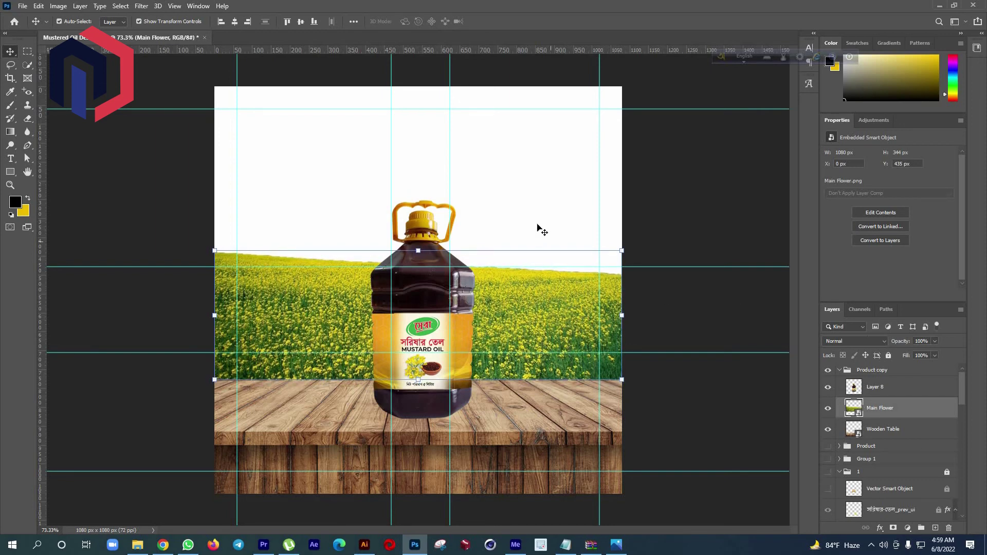
pyautogui.click(545, 166)
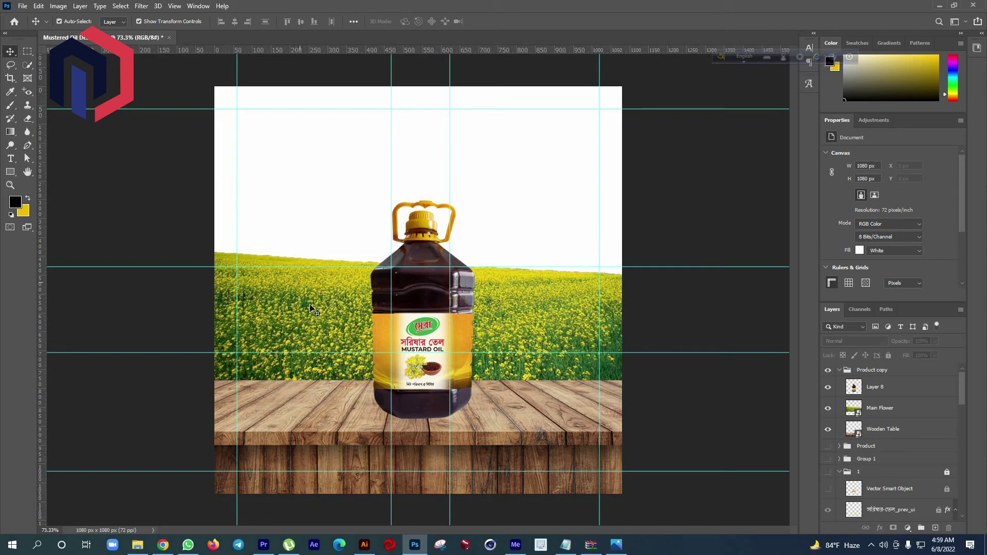
# Set the foreground colour to yellow #ffcf00 and add a new layer above Wooden Table
pyautogui.click(16, 202)
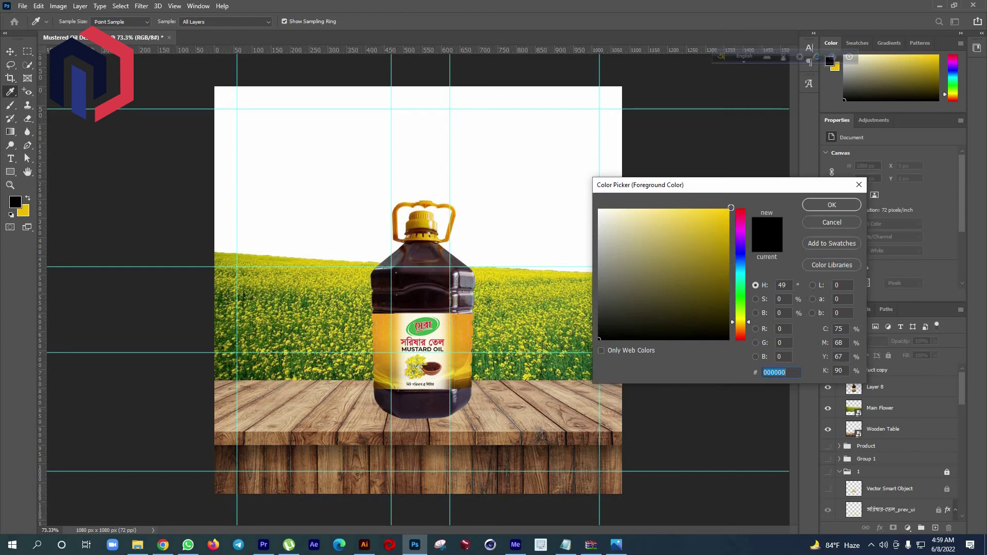
pyautogui.write('ffcf00')
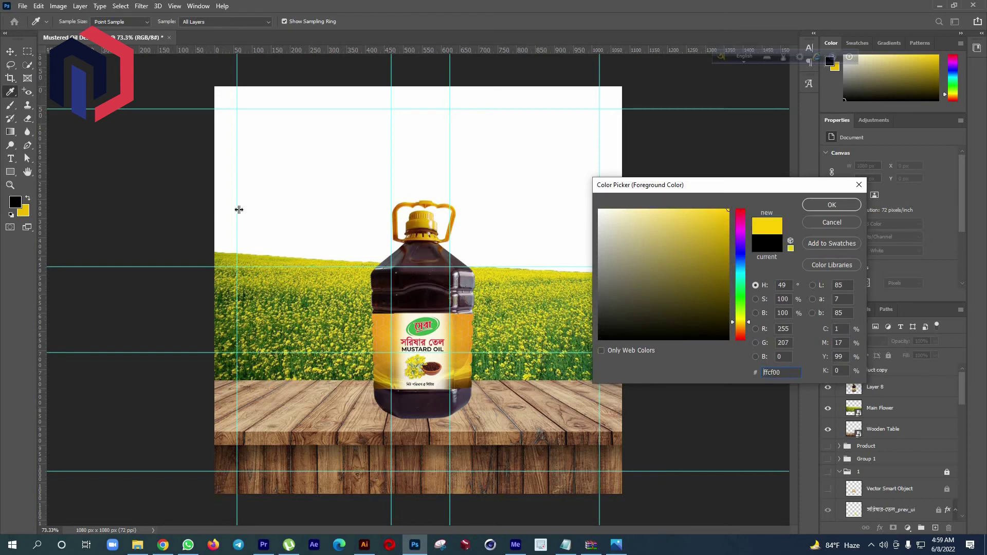
pyautogui.press('Return')
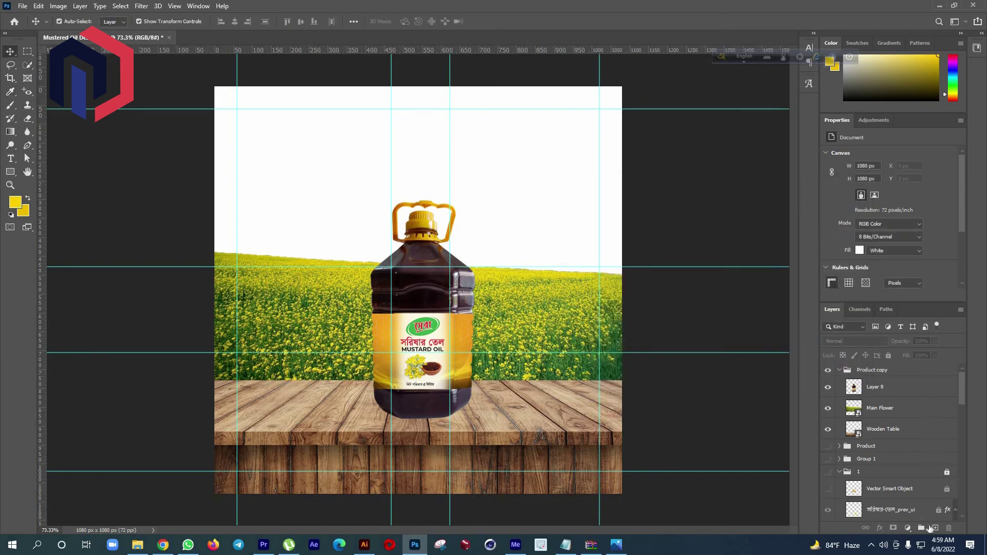
pyautogui.click(883, 391)
pyautogui.hotkey('alt', '[')
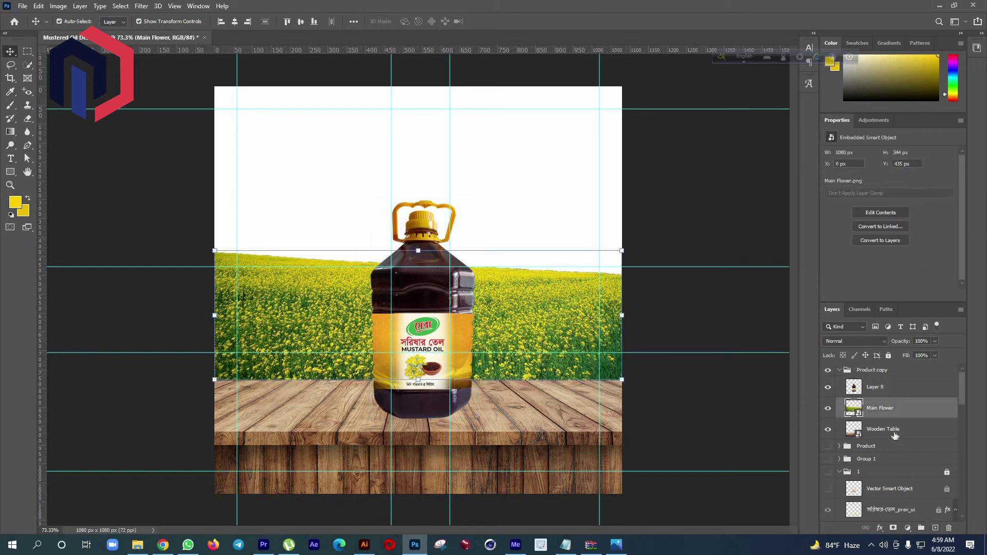
pyautogui.hotkey('alt', '[')
pyautogui.click(934, 529)
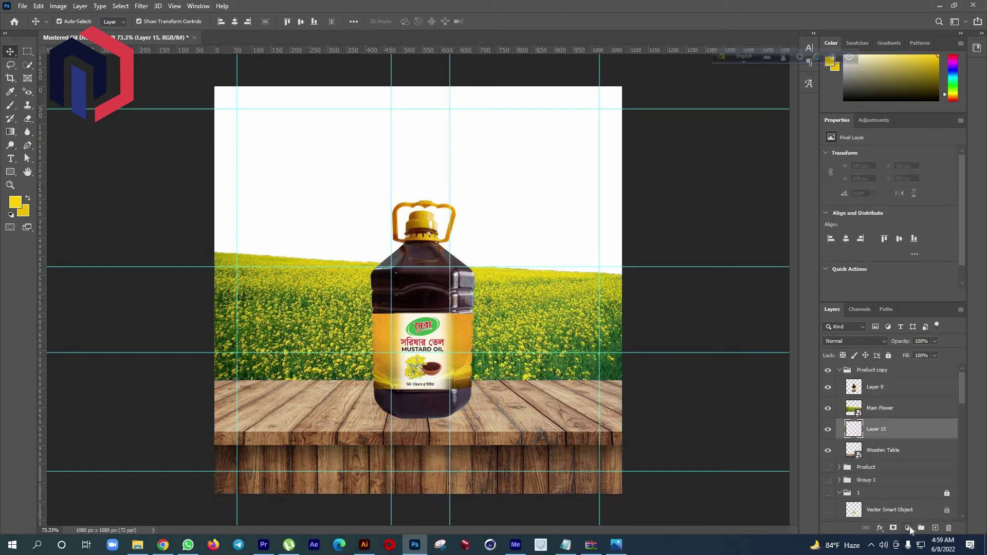
# Add a yellow Gradient Fill layer using the Basics foreground preset
pyautogui.click(908, 528)
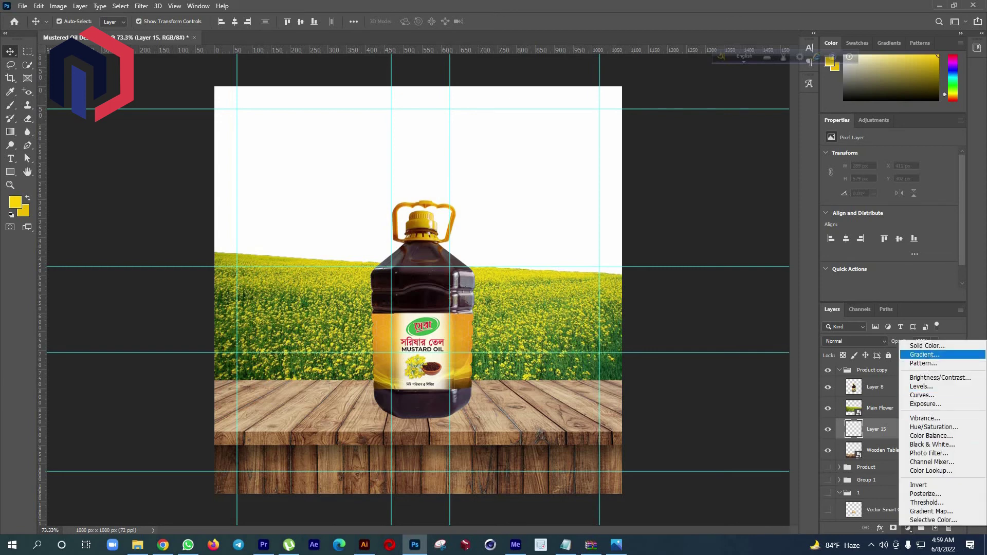
pyautogui.click(923, 355)
pyautogui.click(719, 137)
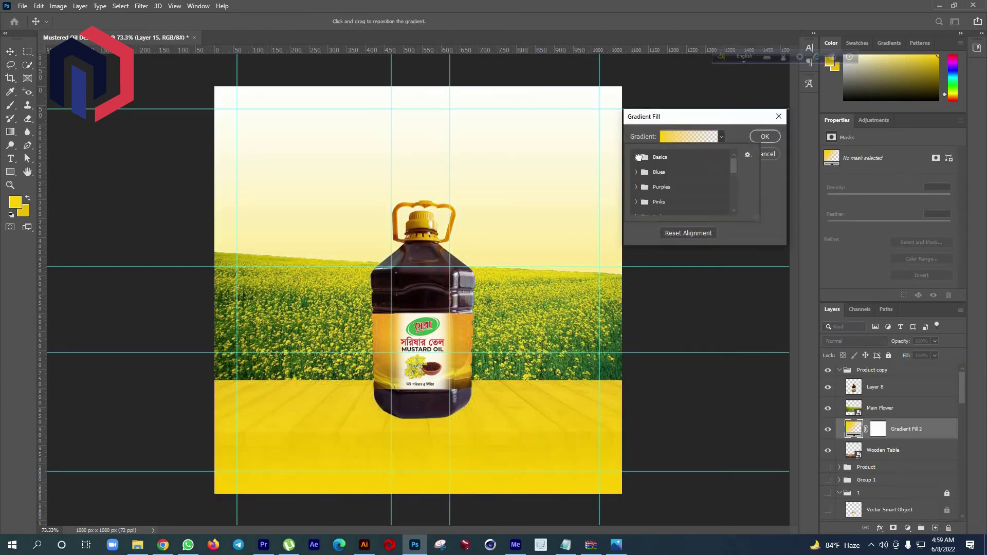
pyautogui.click(648, 172)
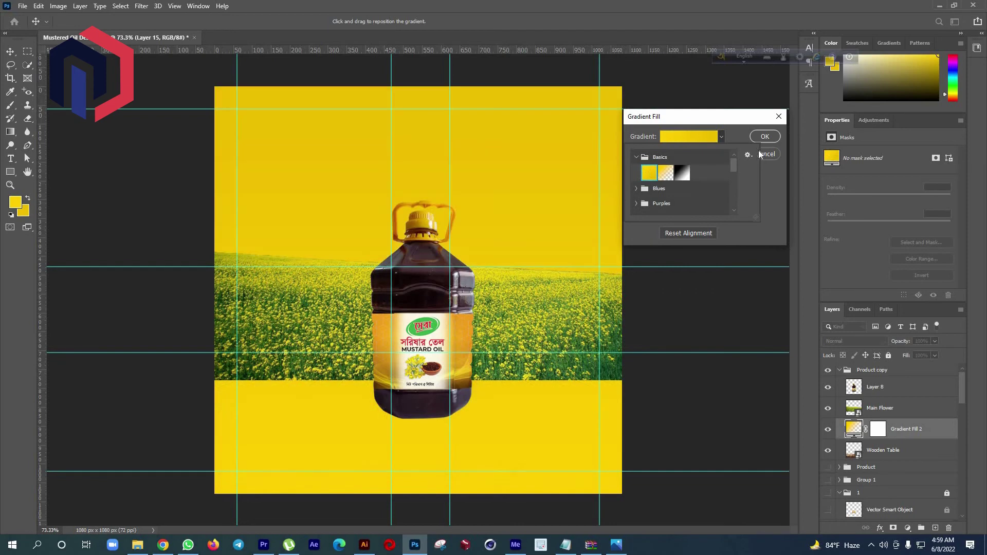
pyautogui.press('Return')
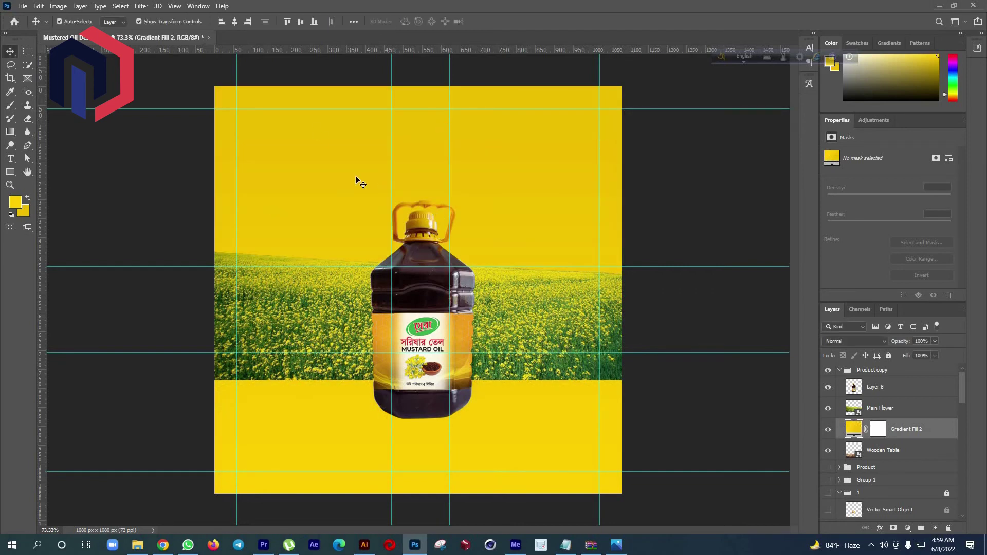
# Move Wooden Table above the yellow fill and check the background with the bottle hidden
pyautogui.click(880, 452)
pyautogui.moveTo(883, 428); pyautogui.dragTo(882, 423)
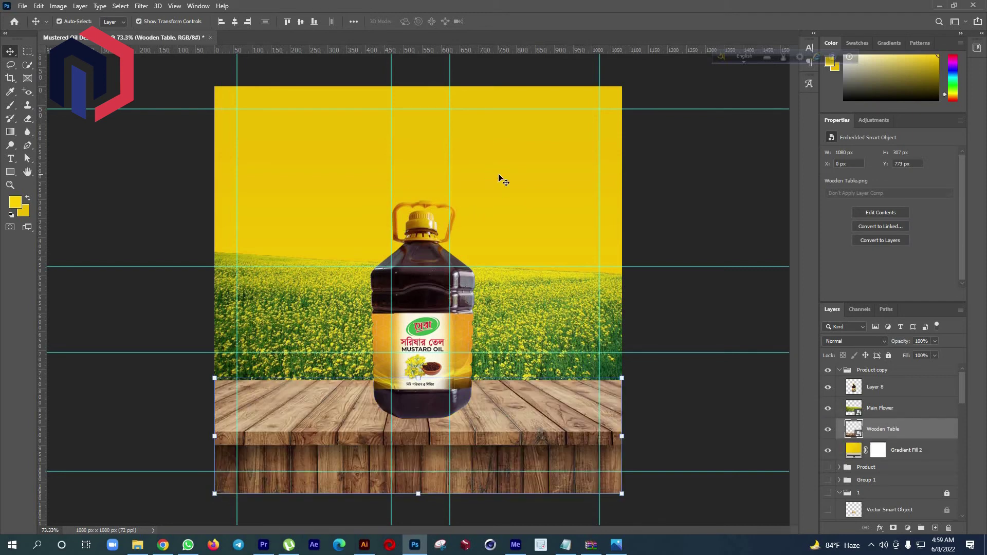
pyautogui.click(422, 311)
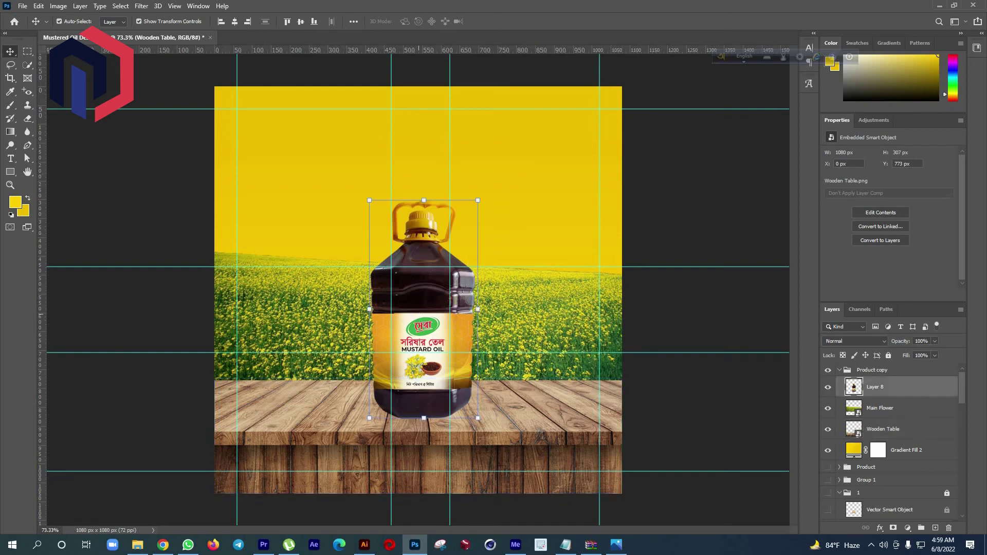
pyautogui.click(828, 388)
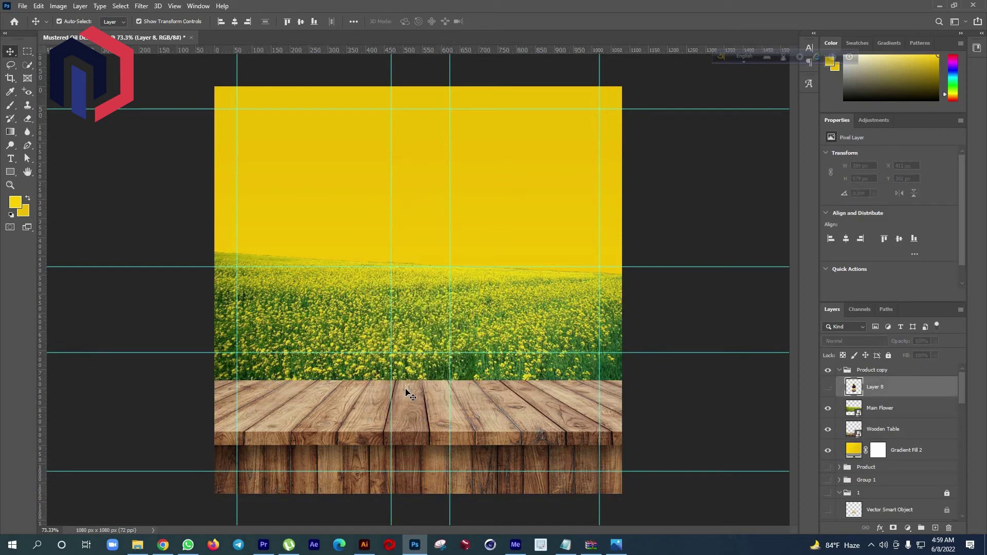
pyautogui.click(828, 389)
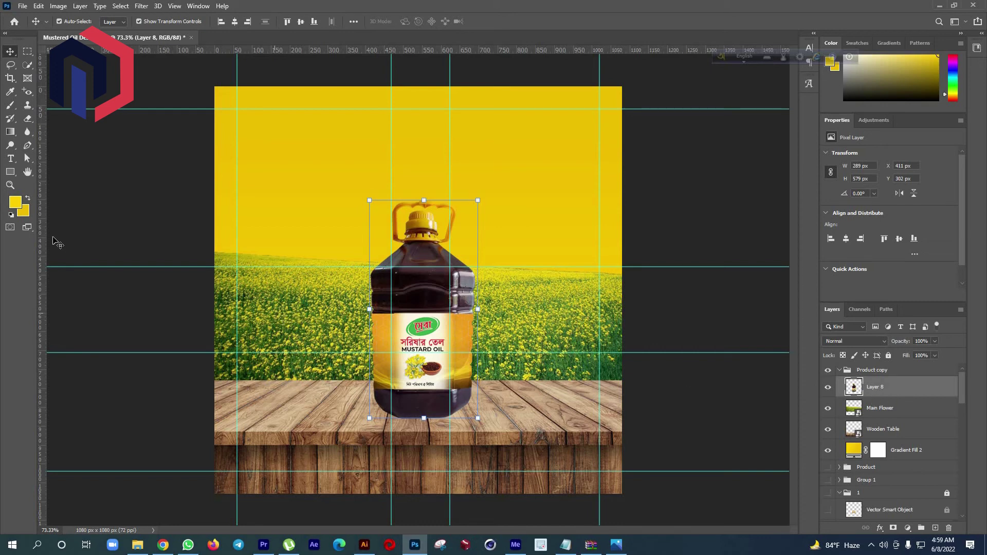
# Draw a black (#000000) ellipse under the bottle's base as its shadow
pyautogui.click(10, 172)
pyautogui.click(52, 190)
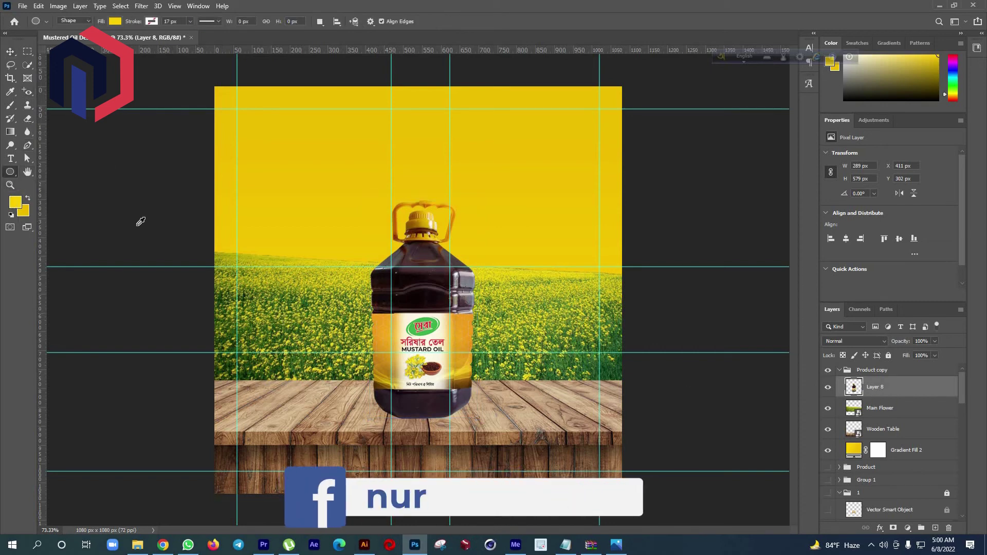
pyautogui.click(15, 202)
pyautogui.write('000000')
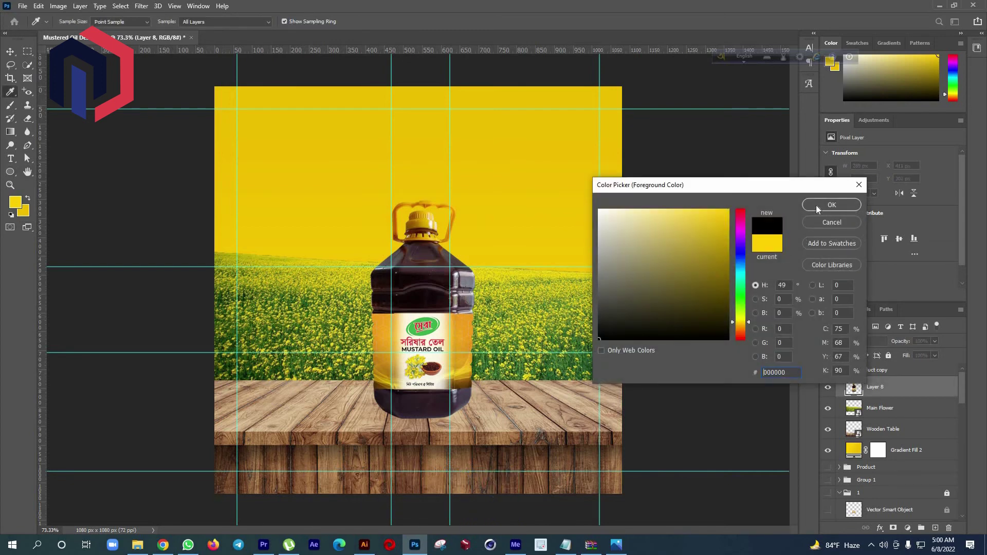
pyautogui.press('Return')
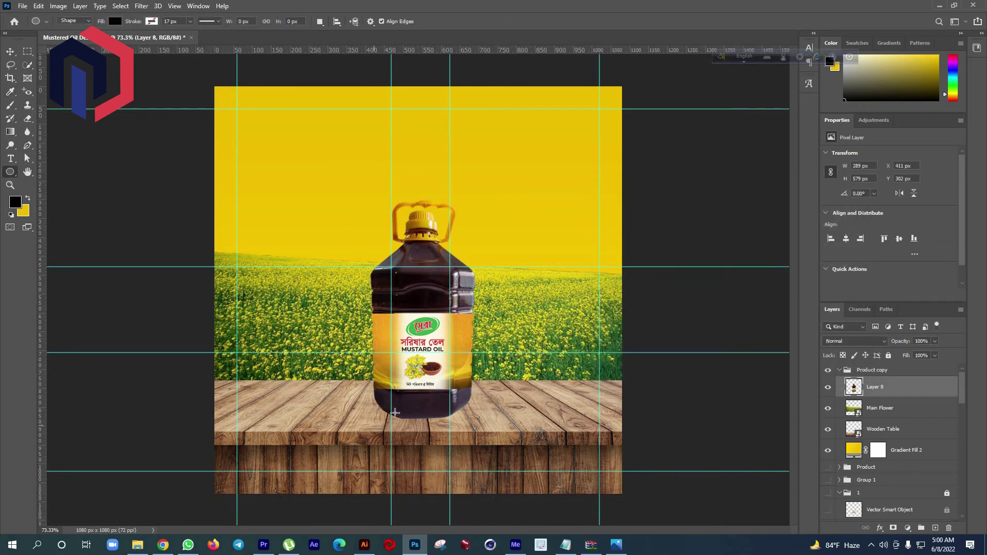
pyautogui.moveTo(377, 409); pyautogui.dragTo(460, 418)
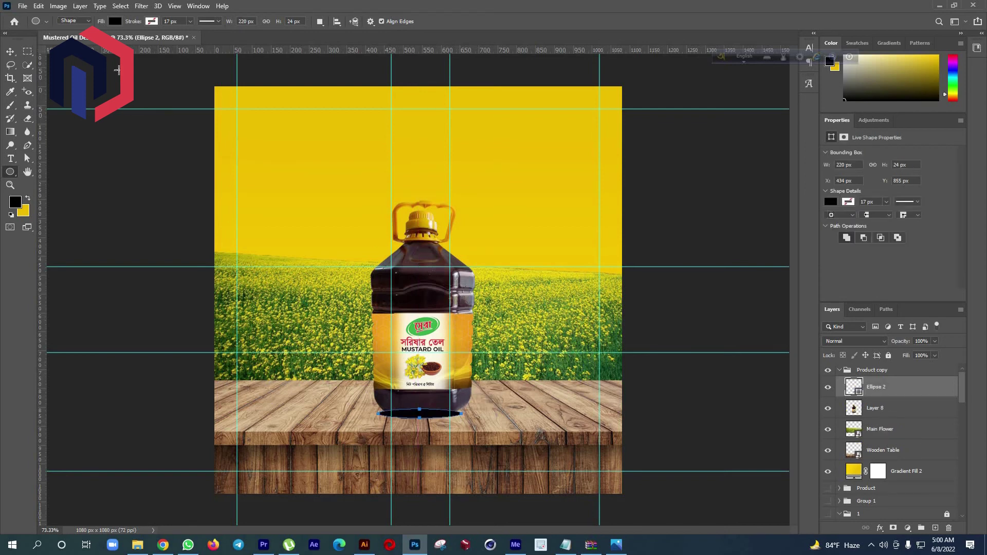
pyautogui.click(9, 53)
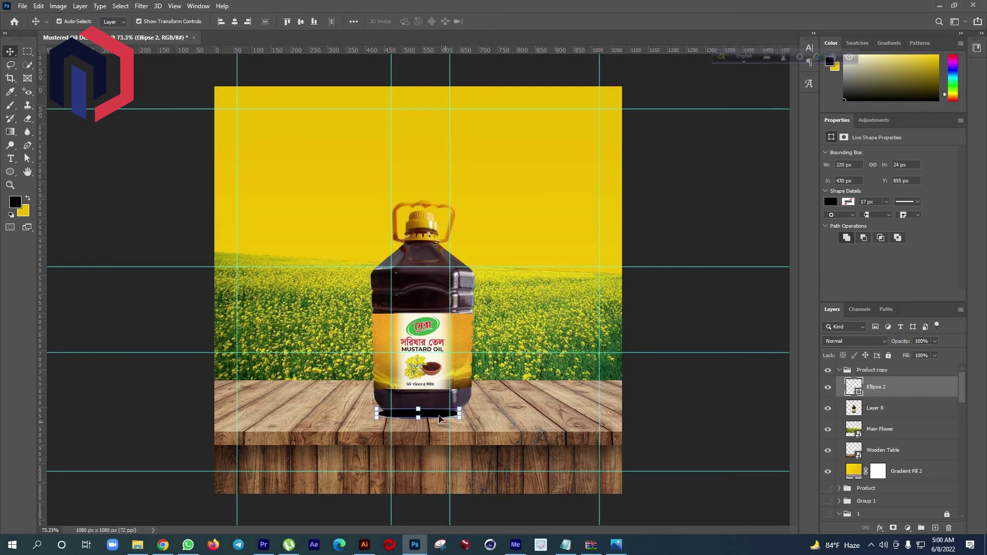
pyautogui.click(153, 7)
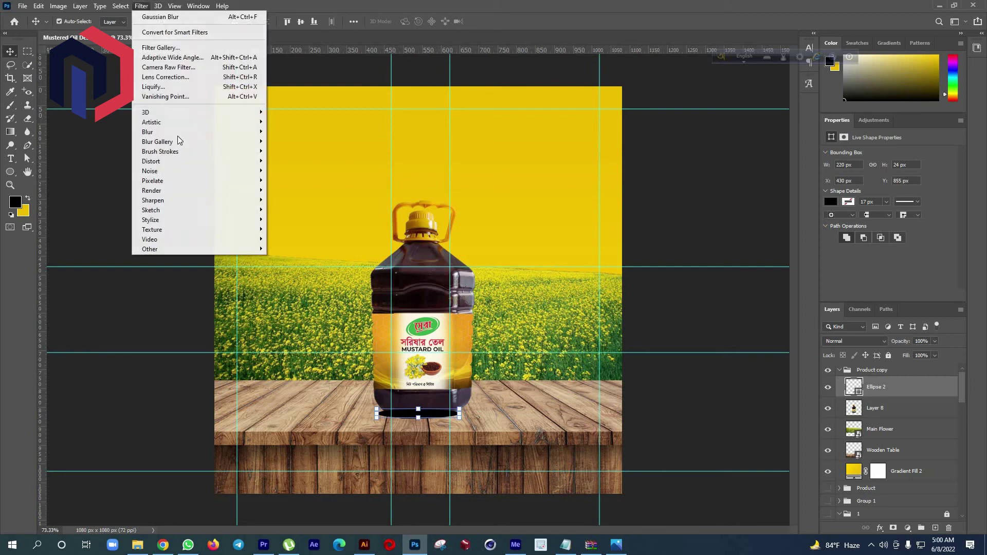
pyautogui.moveTo(147, 131)
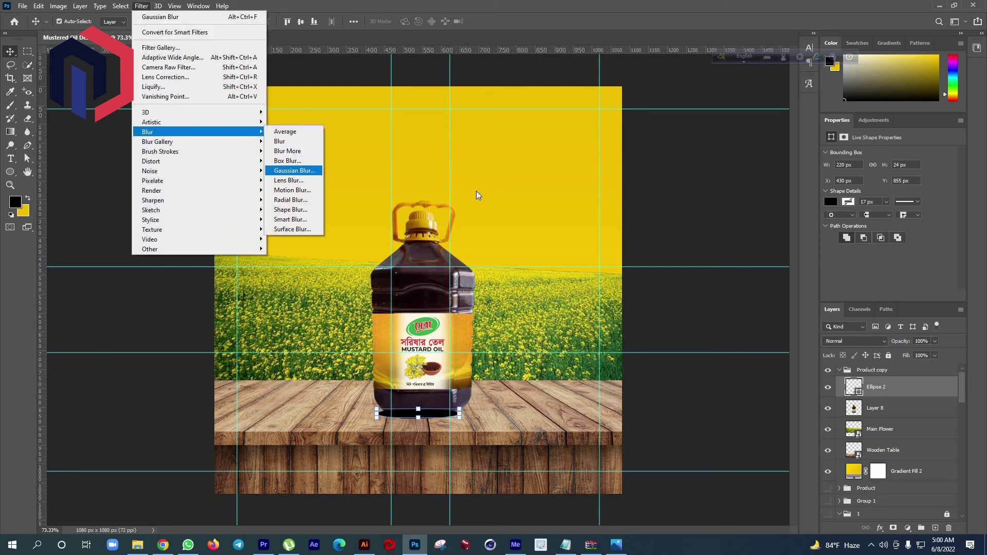
# Convert the ellipse to a smart object, blur it 2.1 px, and move it below the bottle
pyautogui.press('Return')
pyautogui.click(485, 203)
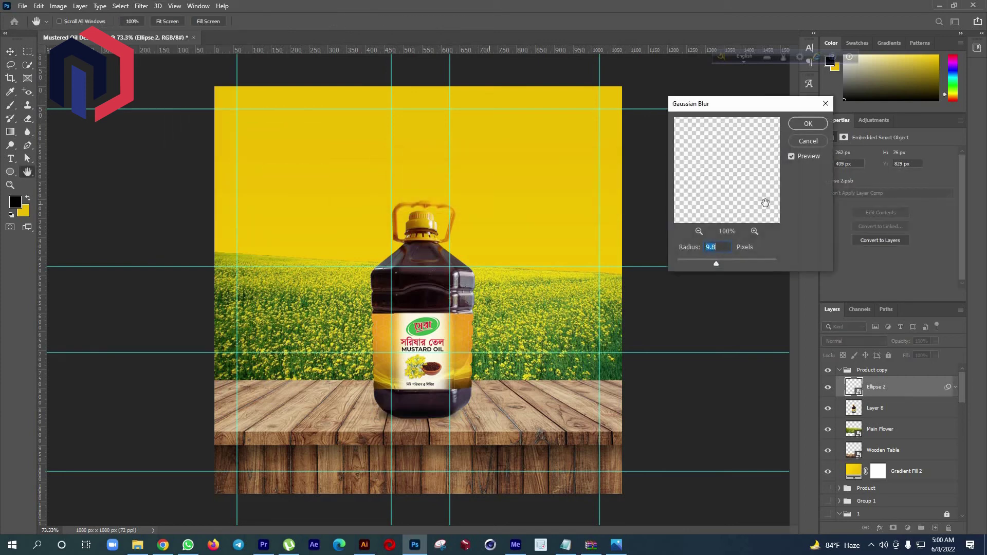
pyautogui.moveTo(732, 268); pyautogui.dragTo(688, 267)
pyautogui.click(687, 266)
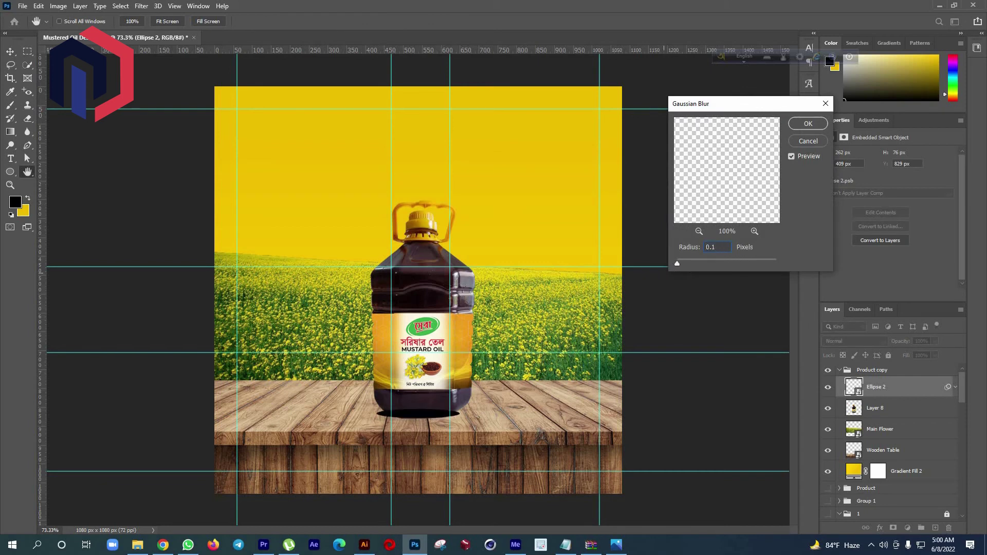
pyautogui.press('Return')
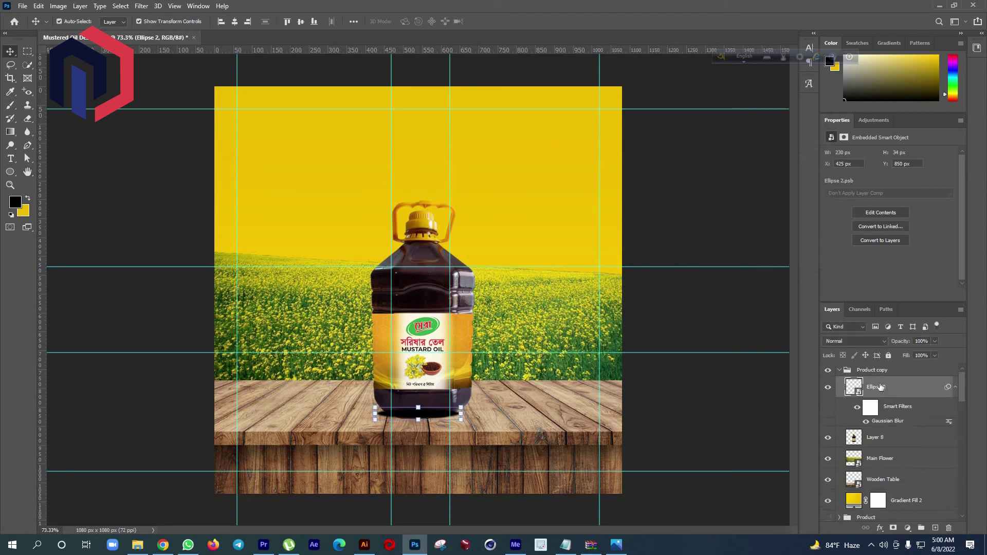
pyautogui.moveTo(889, 414); pyautogui.dragTo(862, 453)
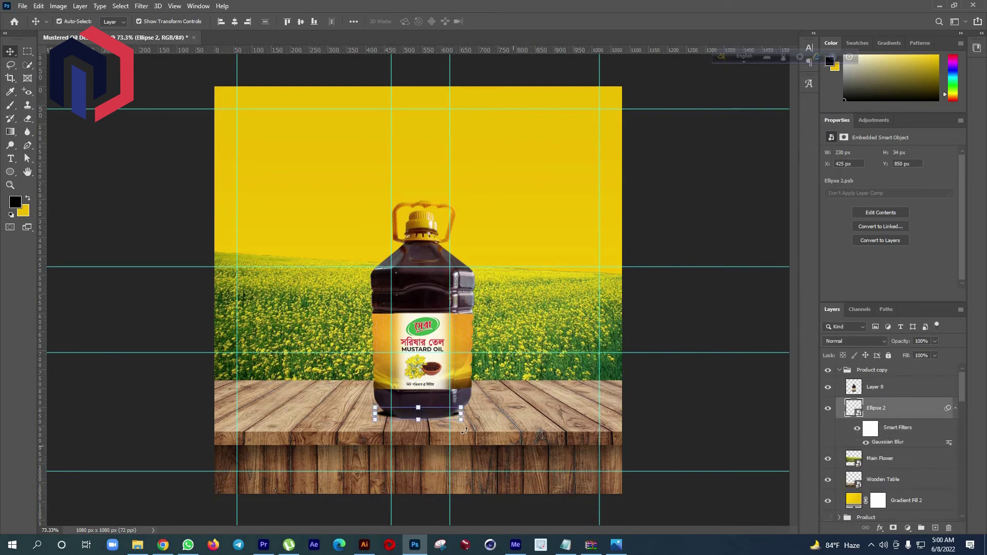
# Add a second, stronger Gaussian Blur of 7.6 px to the ellipse shadow
pyautogui.click(436, 375)
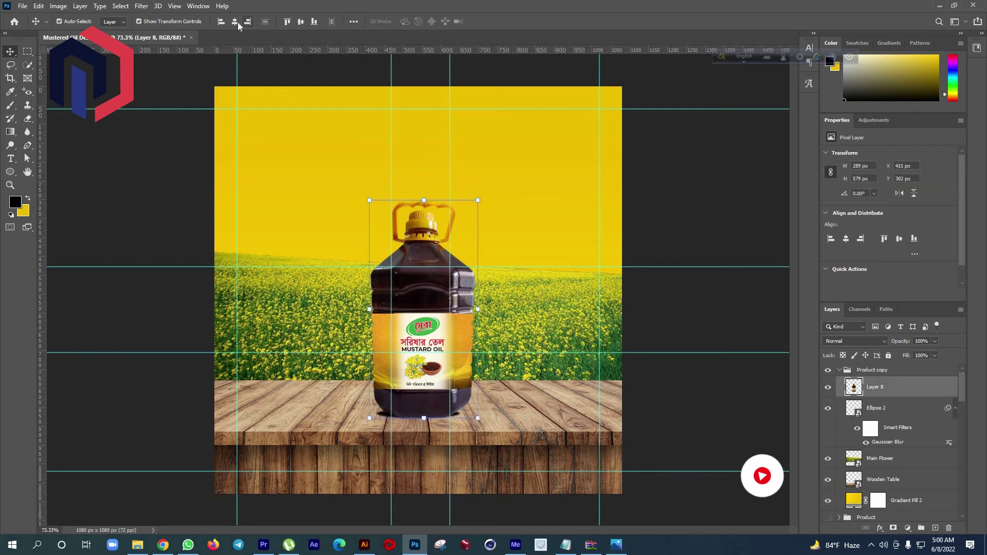
pyautogui.click(460, 419)
pyautogui.click(459, 418)
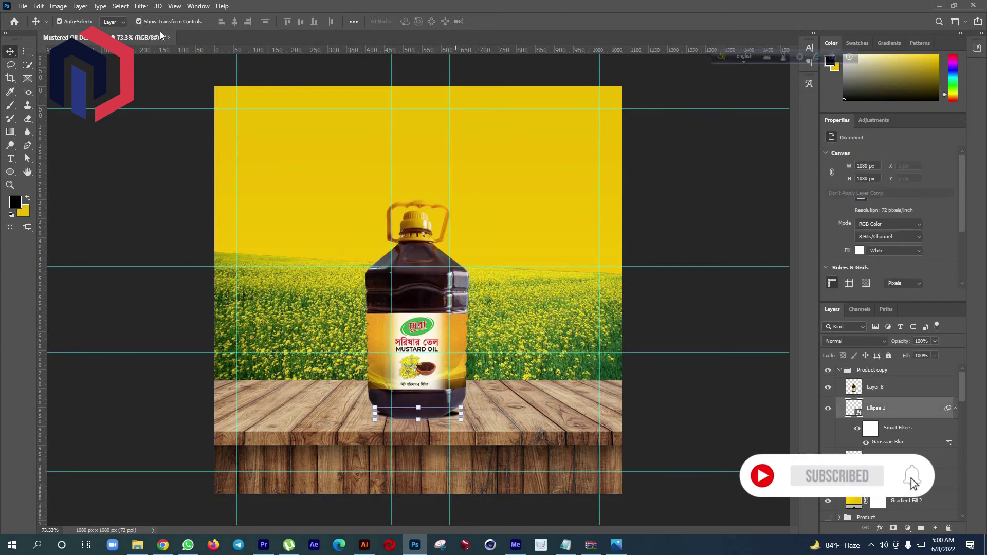
pyautogui.click(143, 7)
pyautogui.moveTo(147, 132)
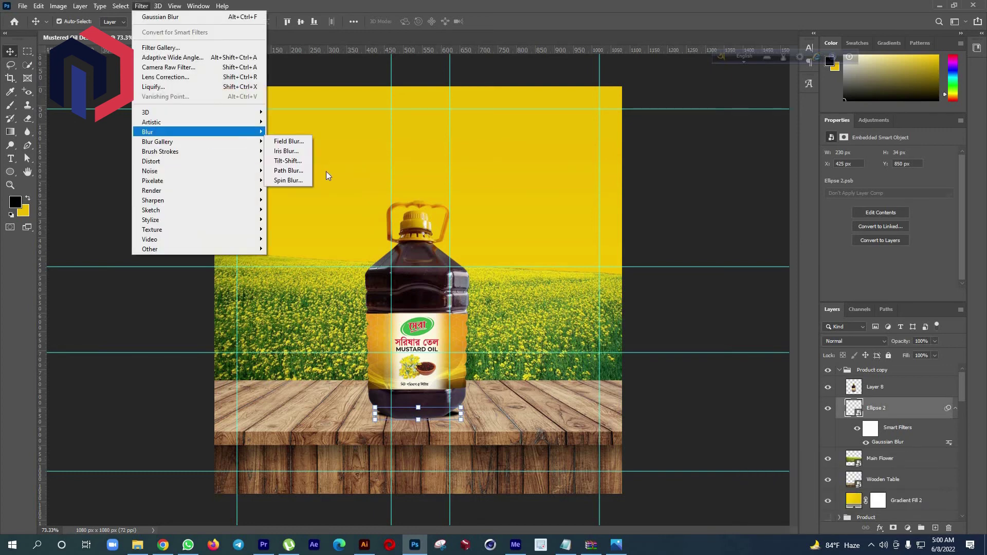
pyautogui.click(312, 172)
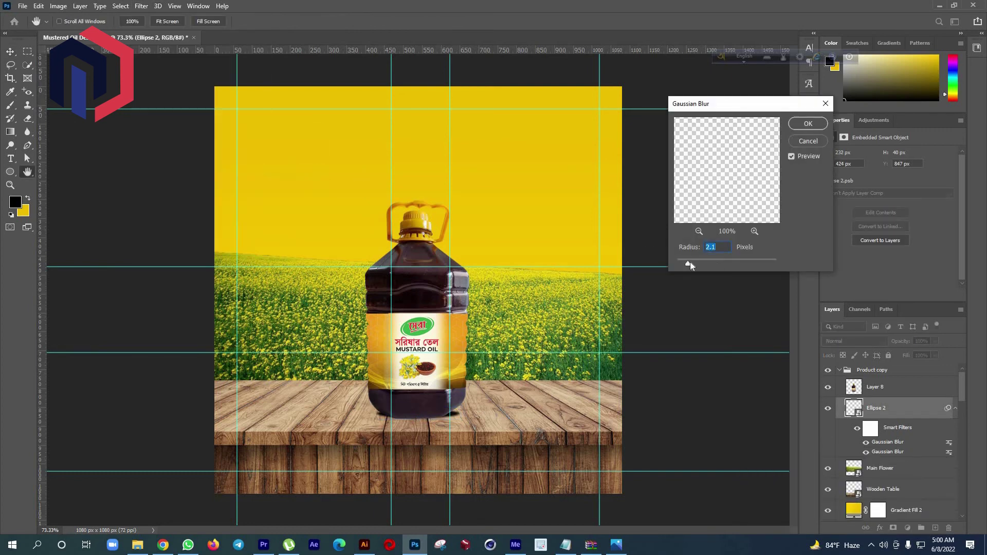
pyautogui.moveTo(699, 261); pyautogui.dragTo(710, 261)
pyautogui.press('Return')
# Try stretching the smart-object shadow, undo the oversized stretch, and commit the transform
pyautogui.click(475, 415)
pyautogui.click(500, 209)
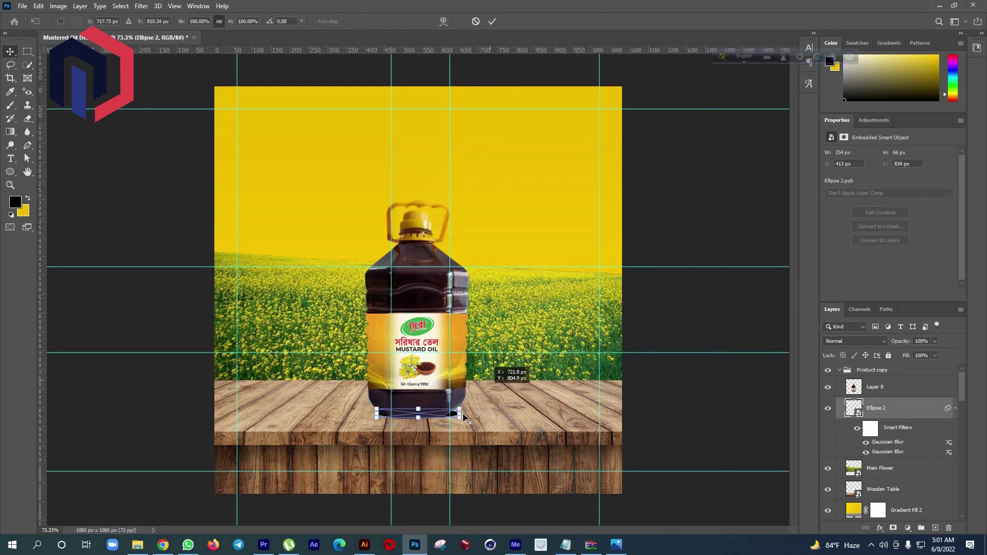
pyautogui.moveTo(463, 414); pyautogui.dragTo(463, 412)
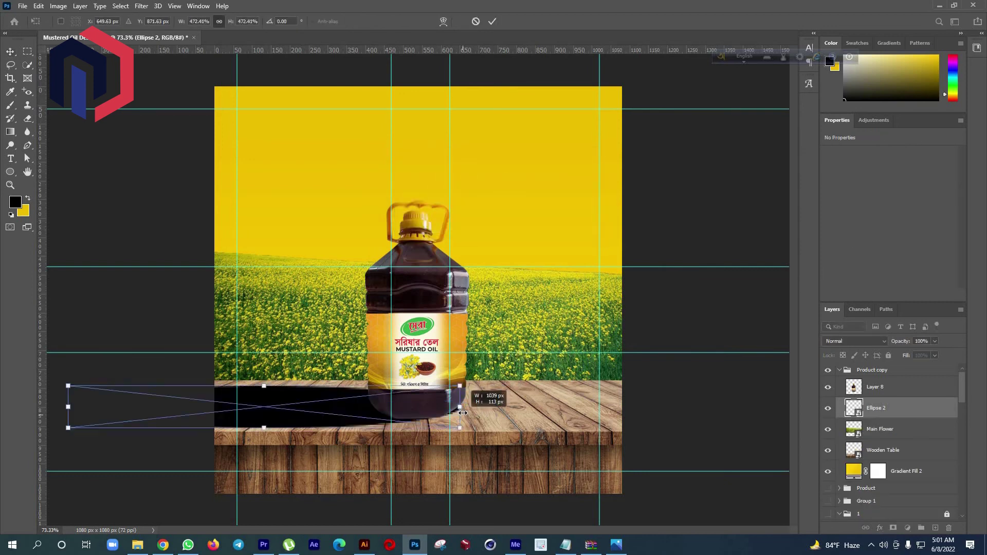
pyautogui.hotkey('ctrl', 'z')
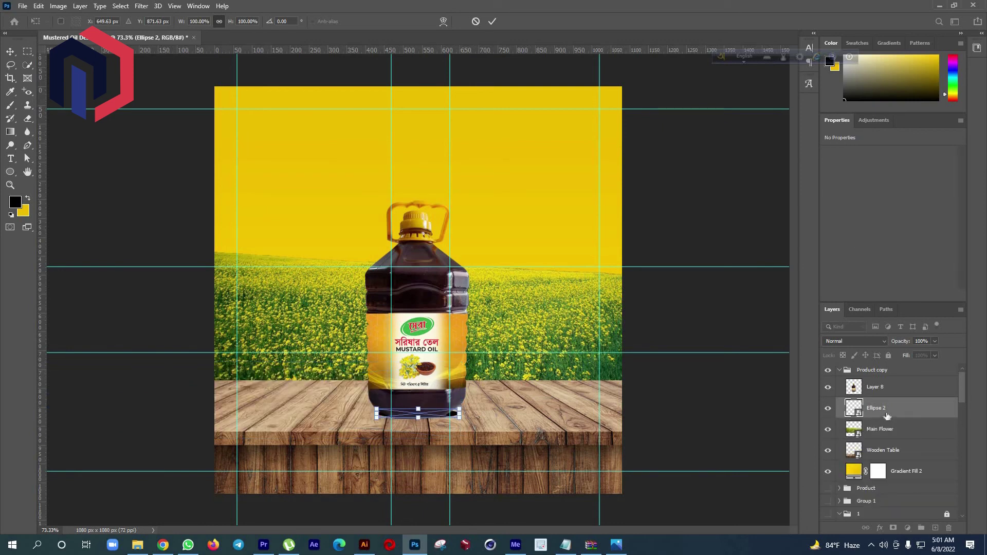
pyautogui.press('Return')
# Rasterize the Ellipse 2 shadow, widen it to 290 px, and save the file
pyautogui.rightClick(886, 412)
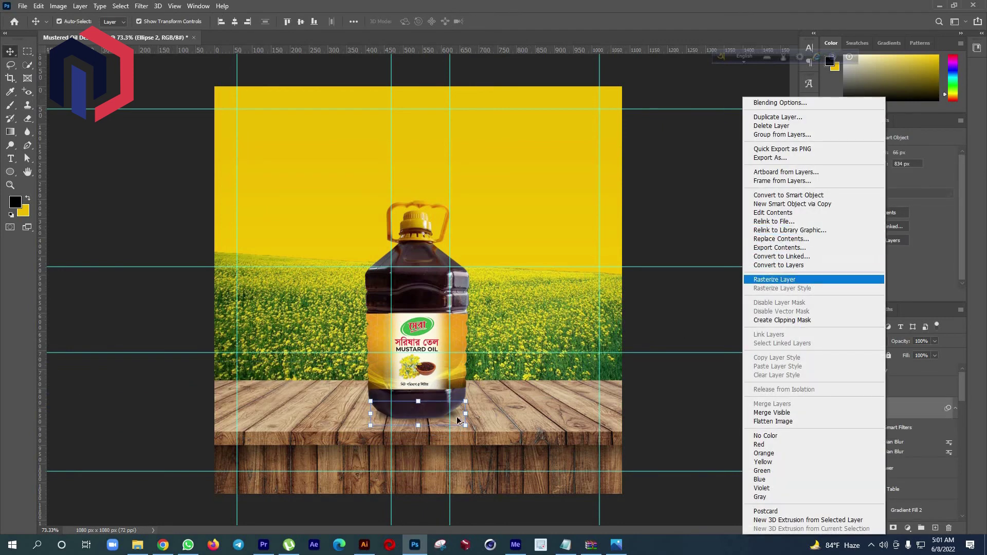
pyautogui.click(775, 280)
pyautogui.moveTo(469, 413); pyautogui.dragTo(467, 209)
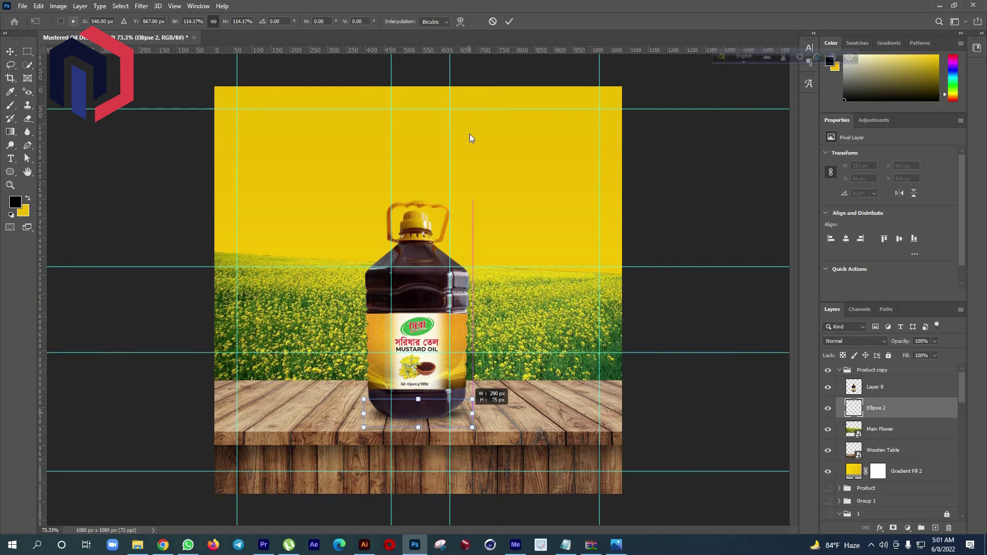
pyautogui.click(511, 24)
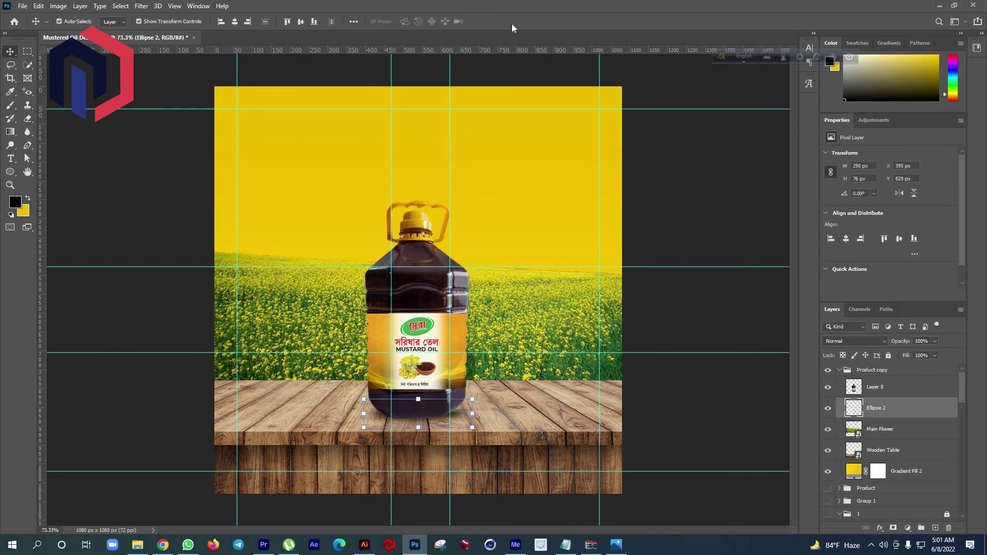
pyautogui.hotkey('ctrl', 's')
# Lower the shadow layer's opacity to lighten it
pyautogui.click(474, 430)
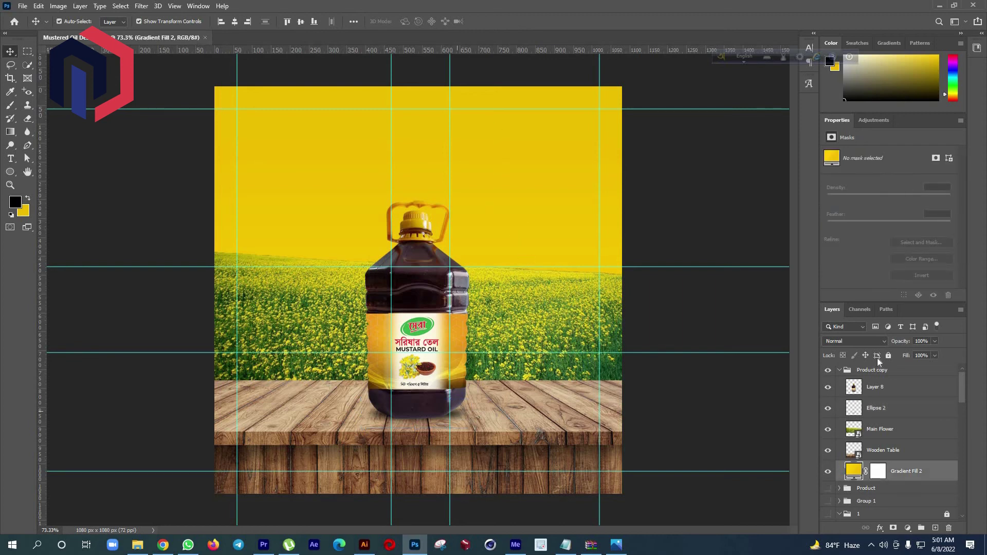
pyautogui.click(884, 407)
pyautogui.moveTo(919, 354); pyautogui.dragTo(921, 355)
pyautogui.click(602, 194)
pyautogui.click(602, 192)
# Draw a rectangle across the table's front edge and fill it yellow
pyautogui.moveTo(10, 176); pyautogui.dragTo(51, 172)
pyautogui.moveTo(213, 446); pyautogui.dragTo(616, 494)
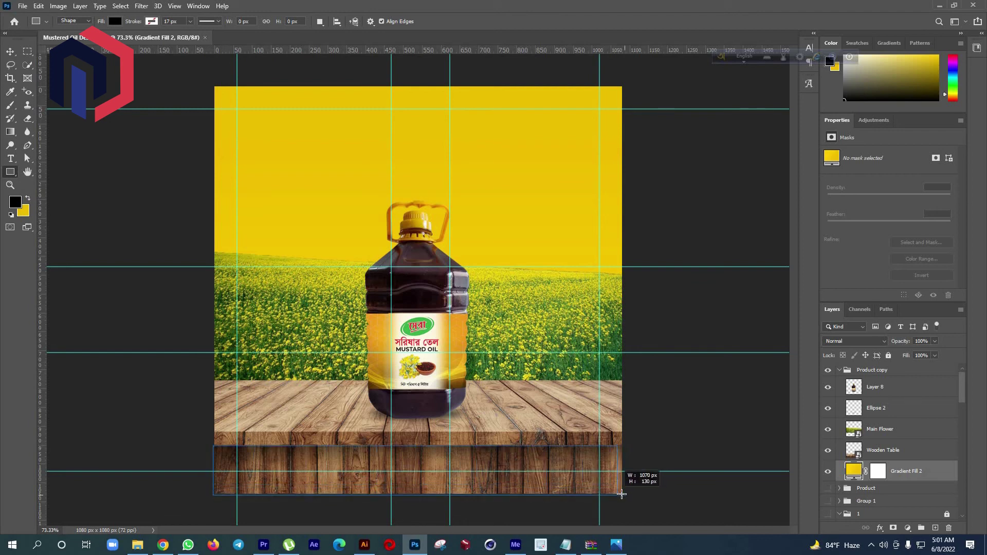
pyautogui.moveTo(616, 494); pyautogui.dragTo(622, 495)
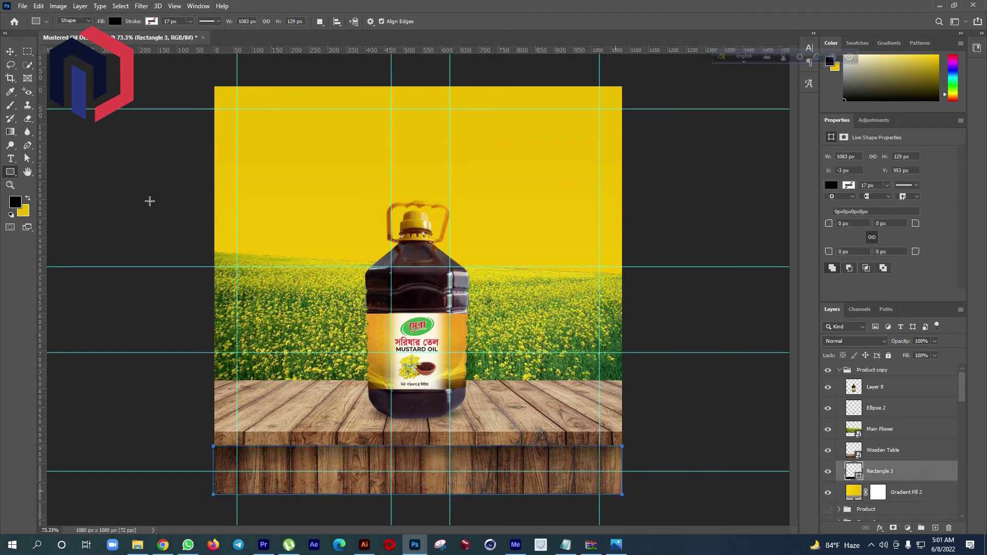
pyautogui.press('x')
pyautogui.hotkey('alt', 'BackSpace')
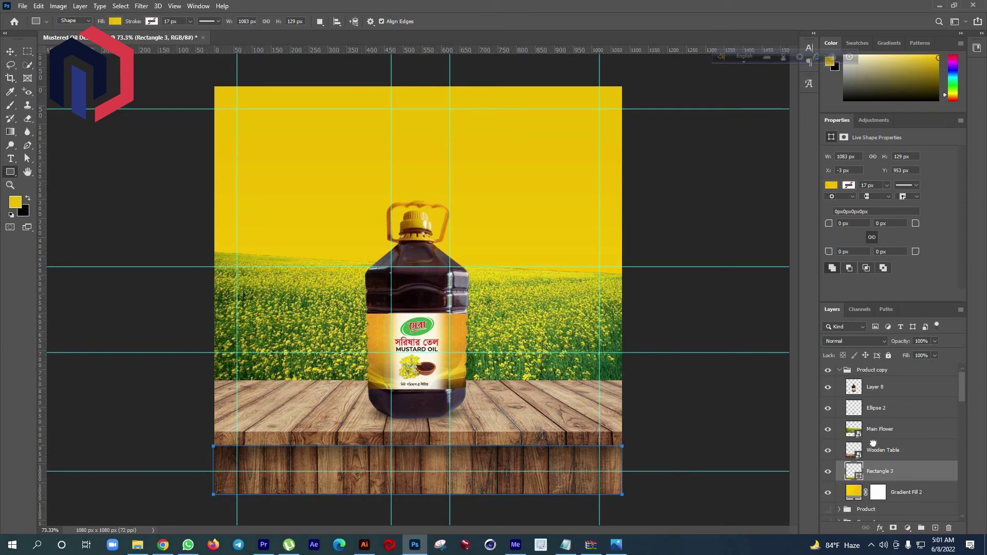
# Stack Rectangle 3 above Wooden Table and raise its top edge to 1083 × 133 px
pyautogui.moveTo(851, 464); pyautogui.dragTo(871, 442)
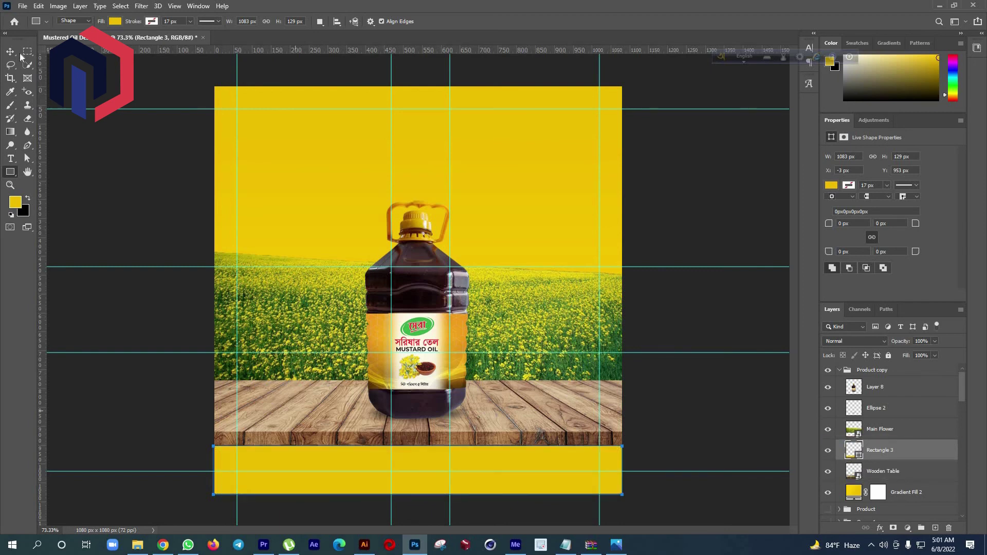
pyautogui.press('v')
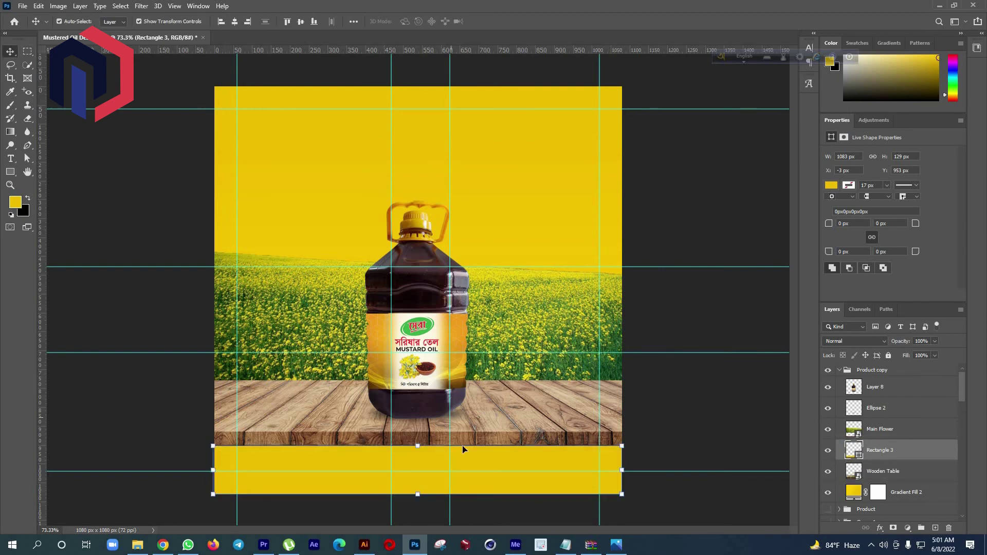
pyautogui.scroll(4, 419, 467)
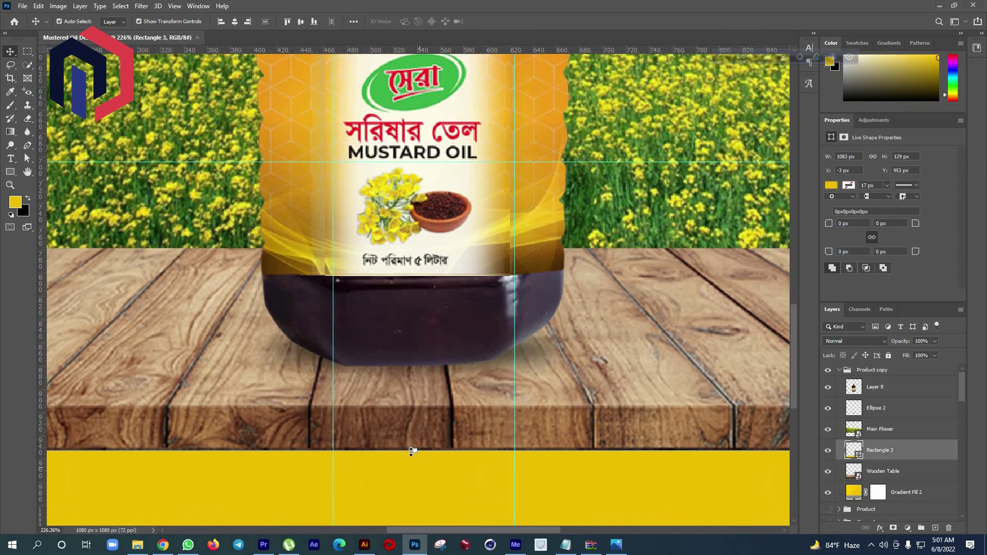
pyautogui.moveTo(415, 447); pyautogui.dragTo(416, 442)
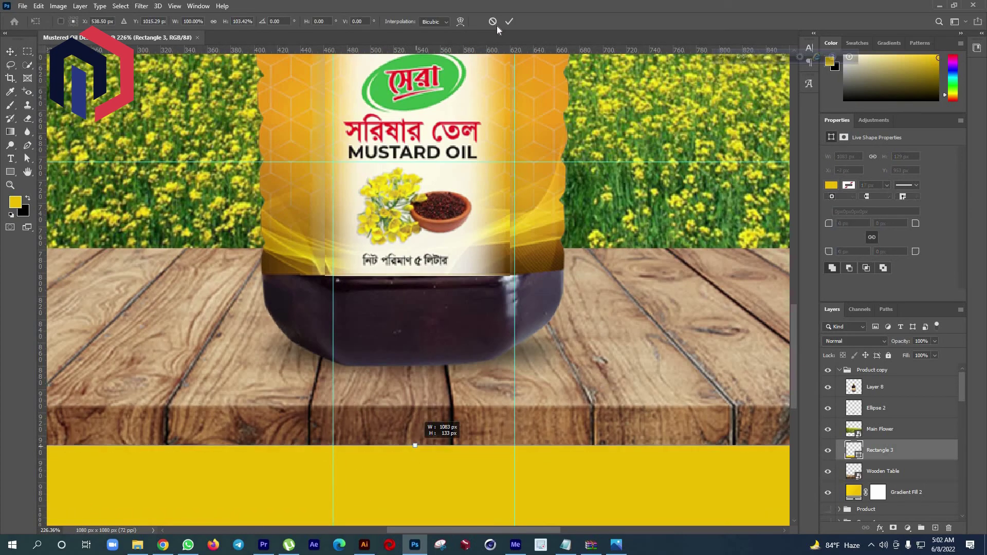
pyautogui.press('Return')
pyautogui.scroll(-2, 445, 205)
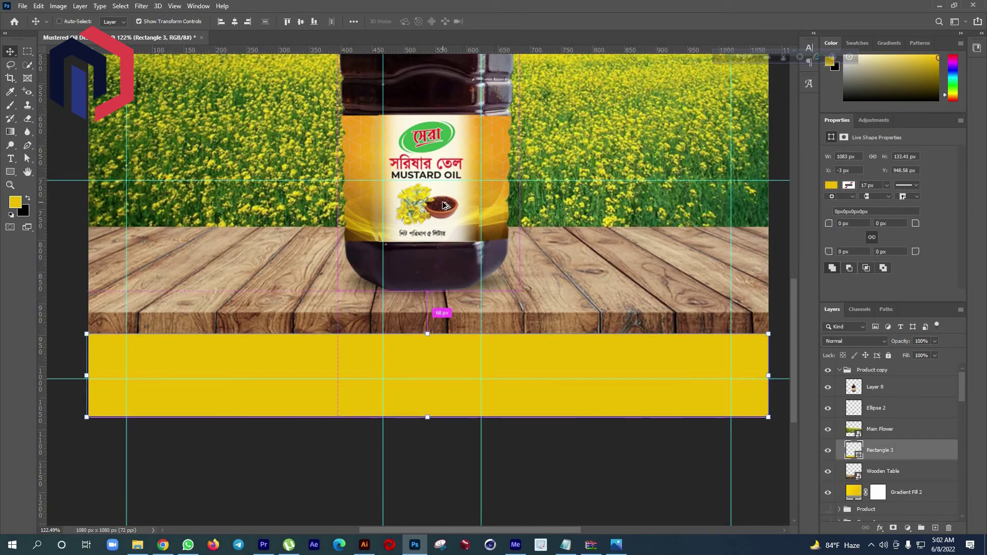
pyautogui.scroll(-1, 446, 208)
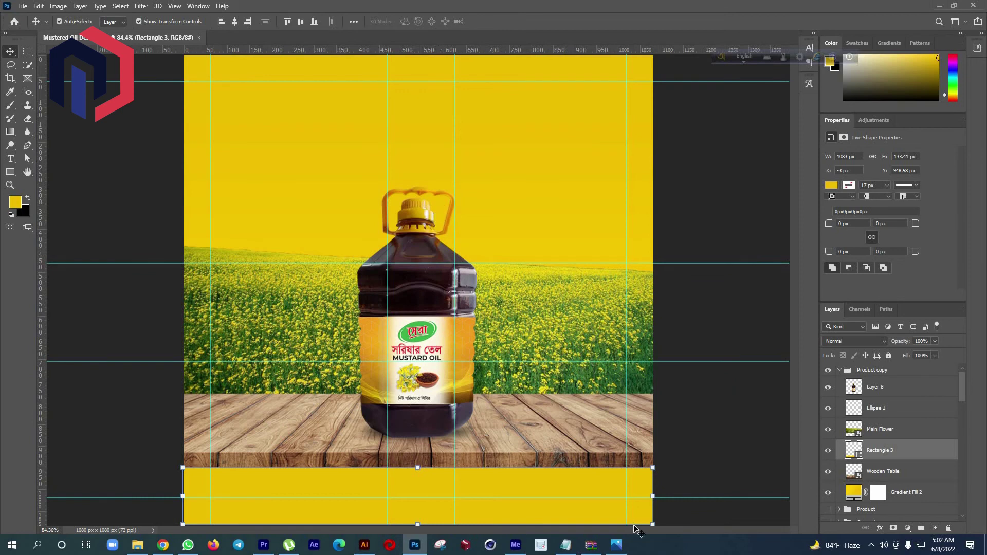
pyautogui.scroll(-1, 417, 291)
pyautogui.click(616, 545)
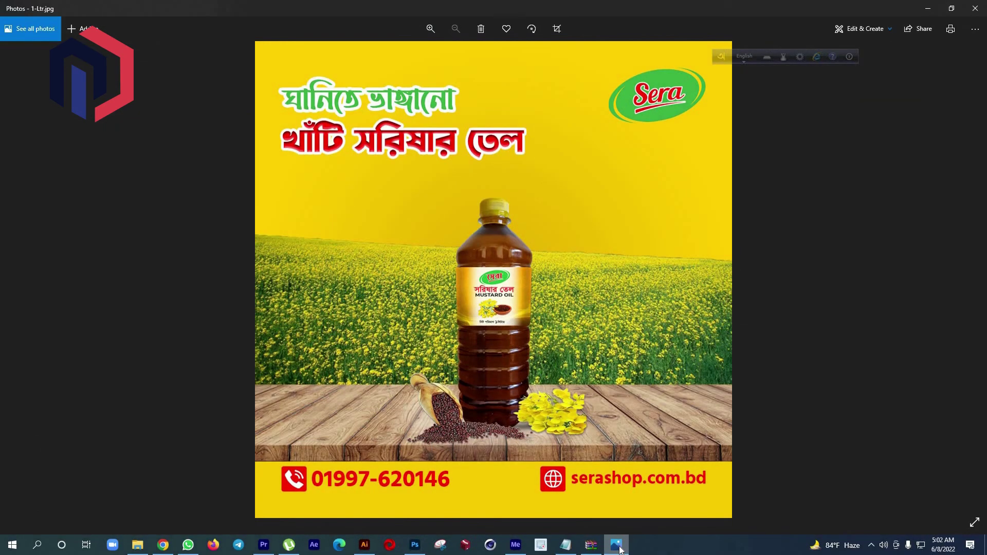
pyautogui.click(620, 549)
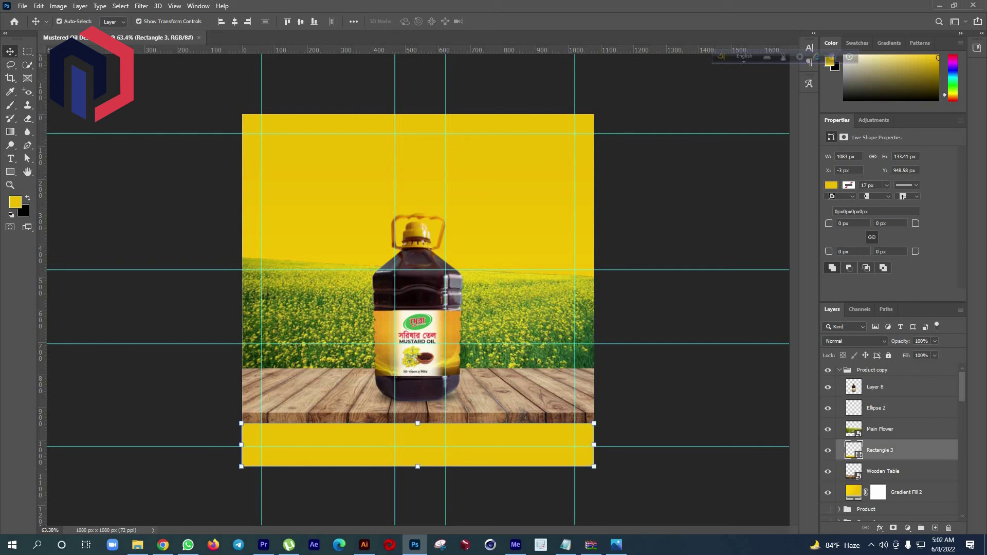
# Place the mustard seeds scoop on the table left of the bottle
pyautogui.moveTo(377, 374)
pyautogui.mouseDown()
pyautogui.moveTo(839, 433)
pyautogui.moveTo(876, 388)
pyautogui.mouseUp()
pyautogui.press('Return')
pyautogui.moveTo(428, 317); pyautogui.dragTo(375, 394)
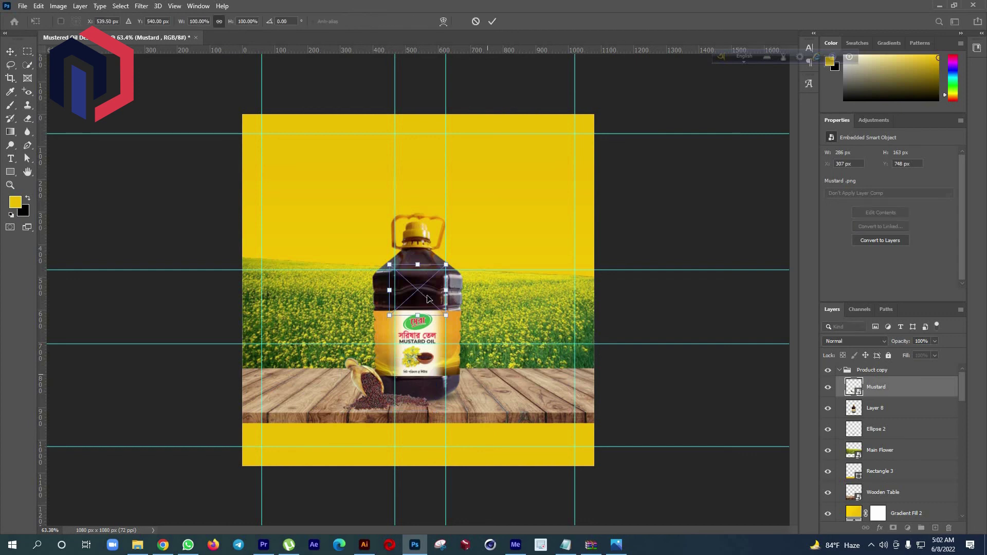
# Place the Mustered Flower cluster right of the bottle and shorten its height slightly
pyautogui.moveTo(487, 374); pyautogui.dragTo(481, 387)
pyautogui.moveTo(419, 268); pyautogui.dragTo(466, 363)
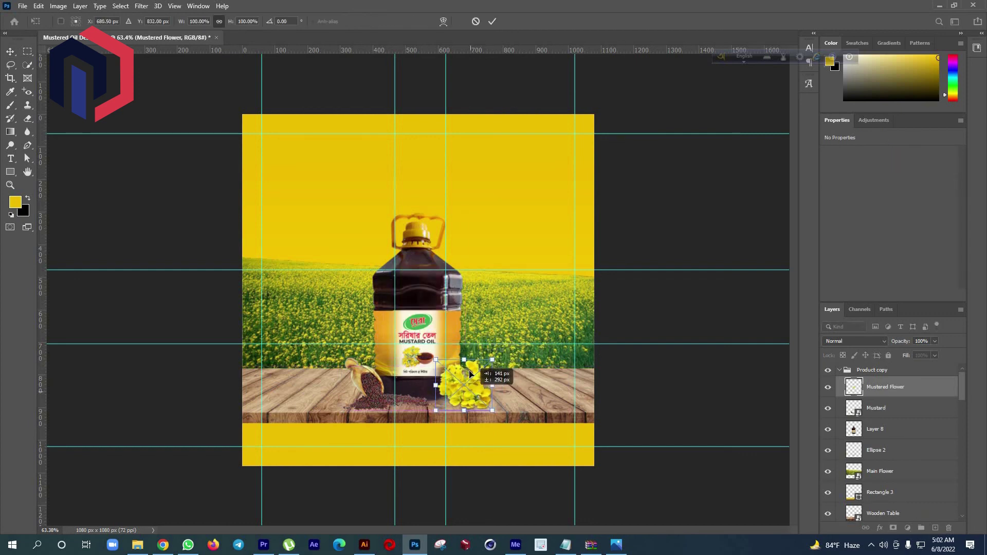
pyautogui.moveTo(466, 359); pyautogui.dragTo(466, 367)
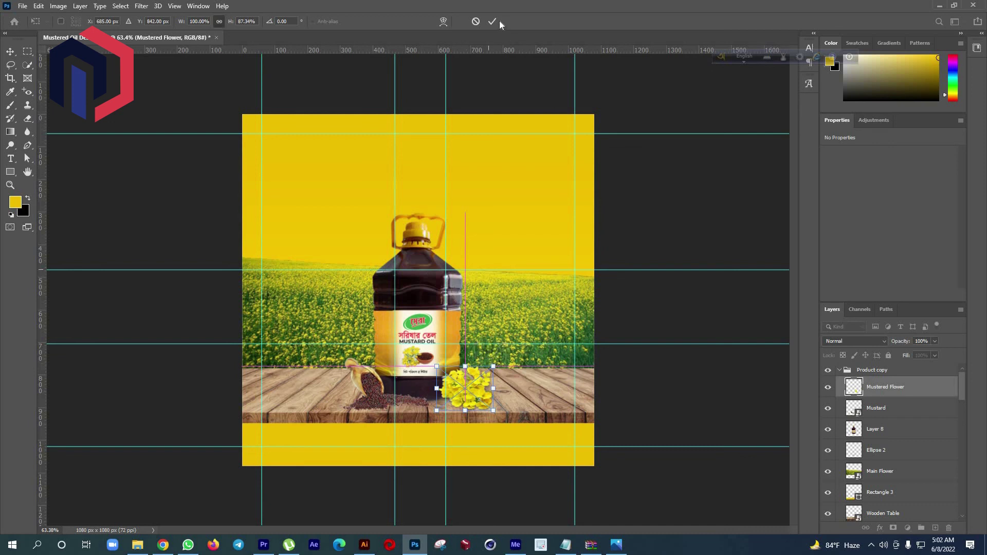
pyautogui.press('Return')
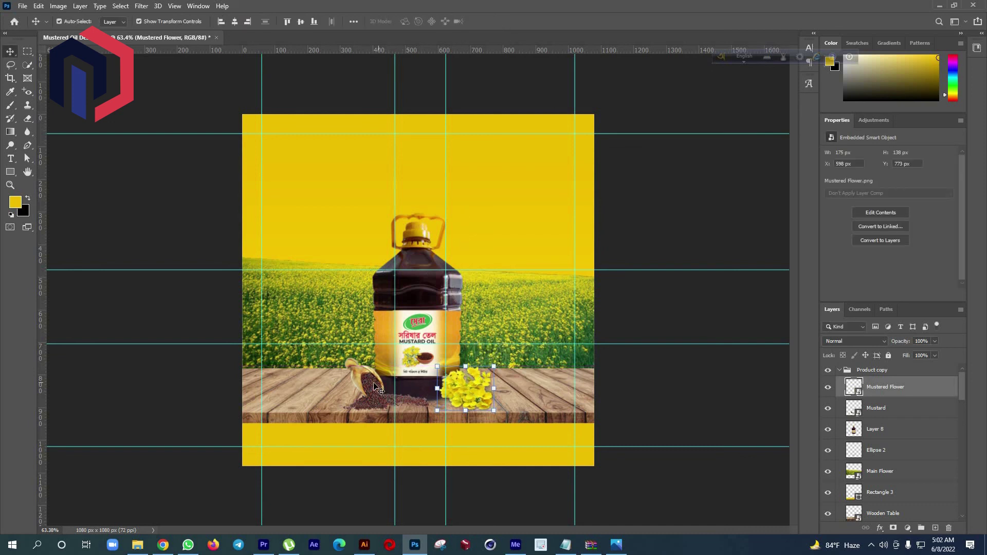
pyautogui.click(377, 388)
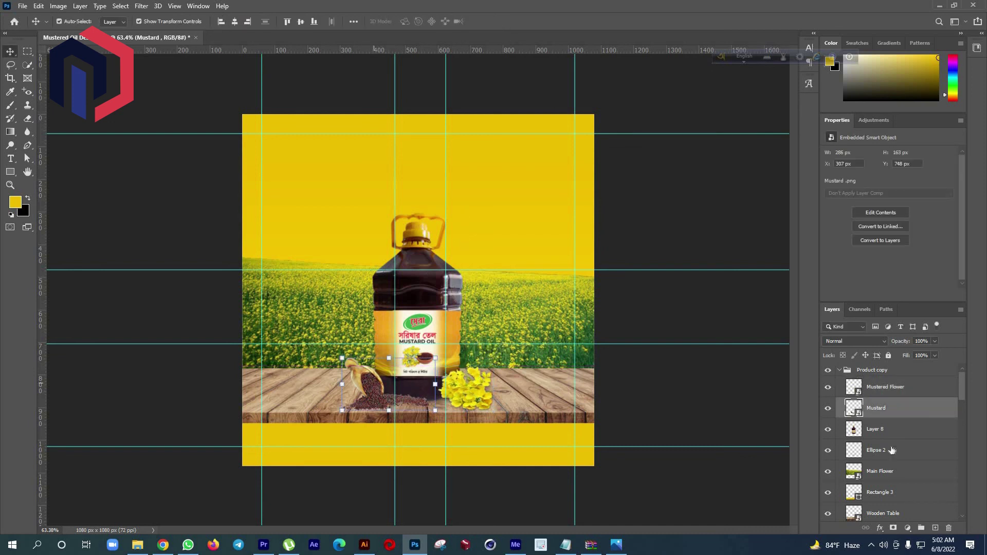
# Give the Mustard seed scoop a drop shadow: opacity 50, distance 0, size 4
pyautogui.rightClick(815, 98)
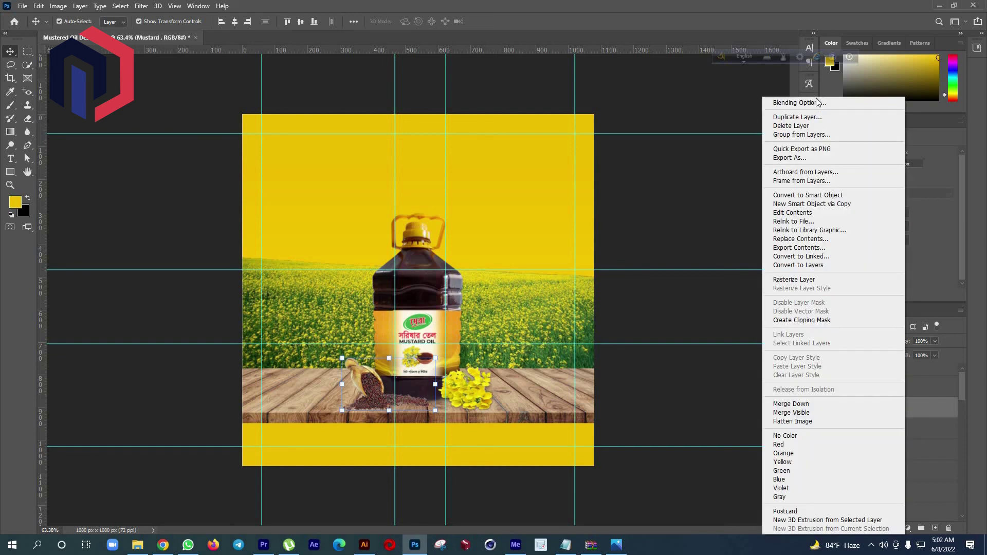
pyautogui.click(816, 102)
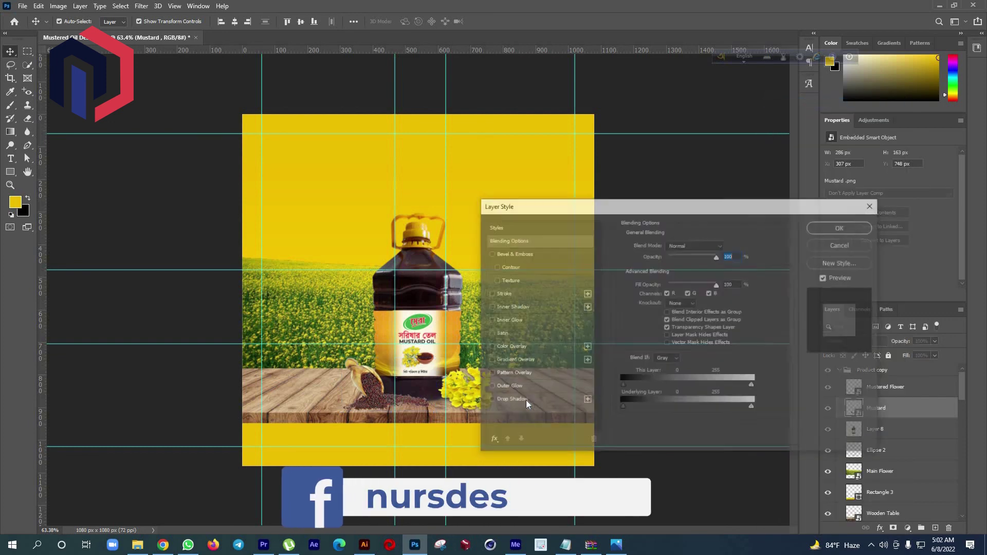
pyautogui.click(526, 400)
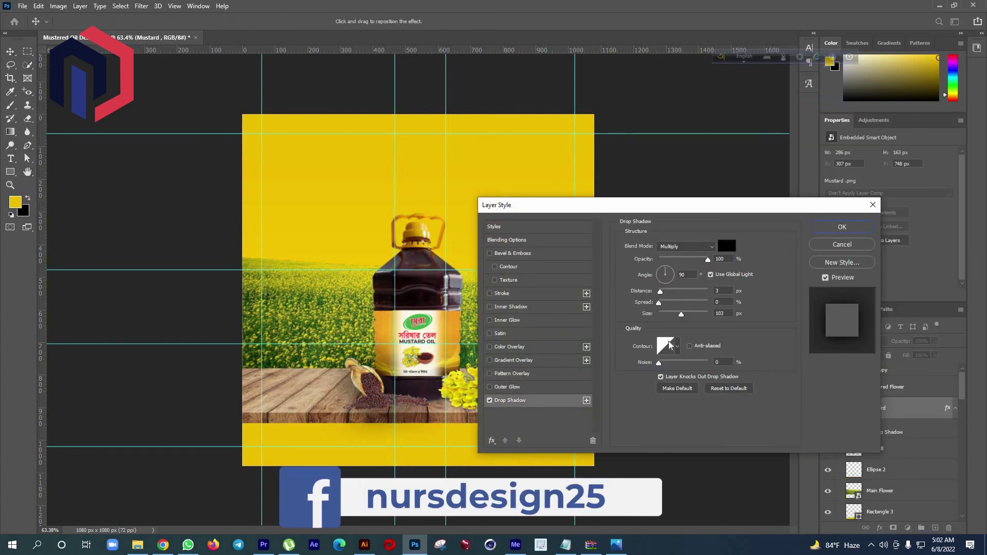
pyautogui.moveTo(708, 259); pyautogui.dragTo(702, 259)
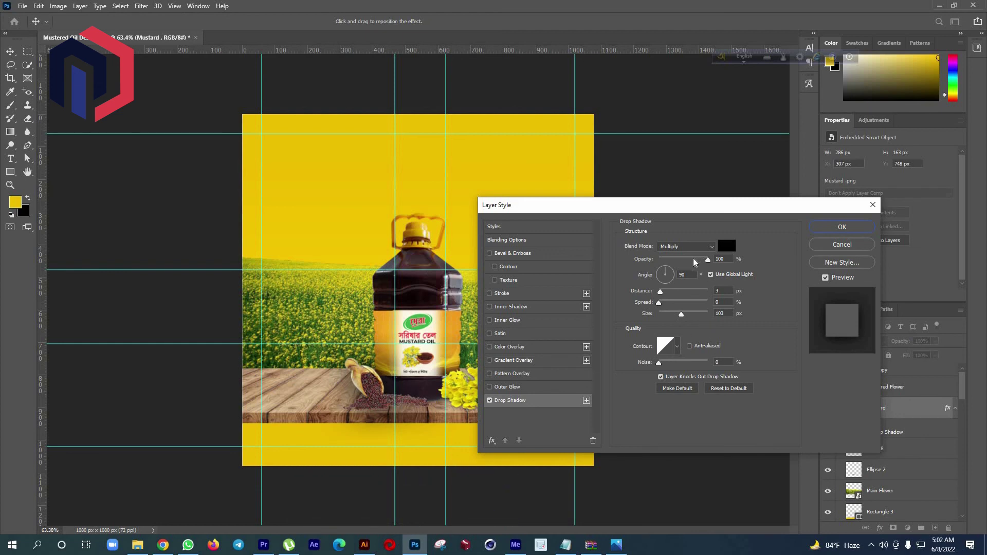
pyautogui.click(683, 259)
pyautogui.moveTo(681, 314); pyautogui.dragTo(682, 313)
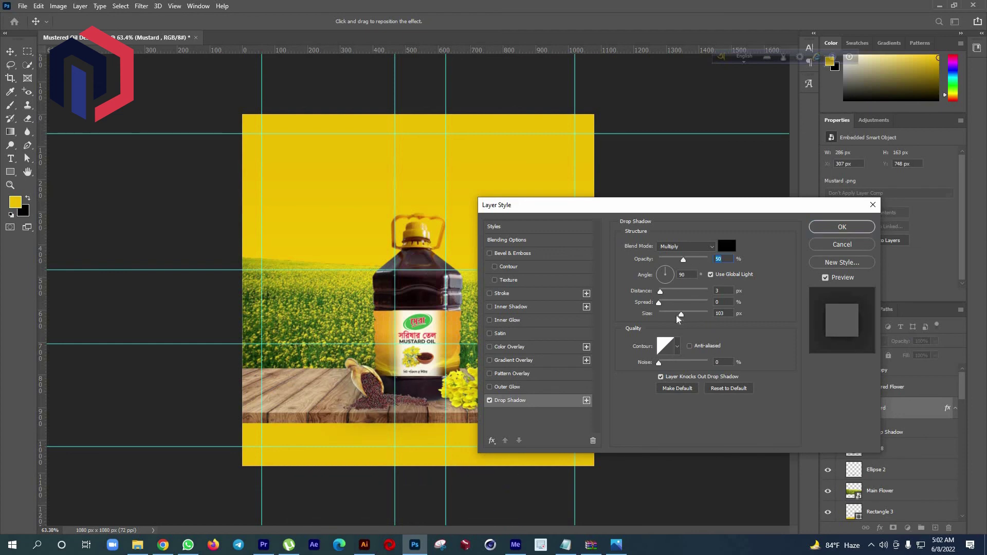
pyautogui.moveTo(681, 314)
pyautogui.mouseDown()
pyautogui.moveTo(661, 313)
pyautogui.moveTo(653, 292)
pyautogui.mouseUp()
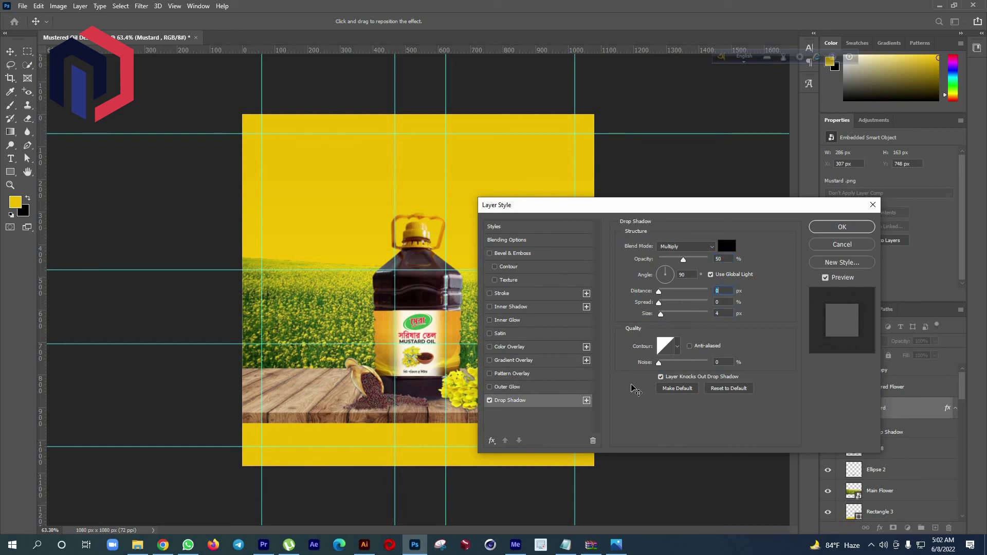
pyautogui.click(854, 229)
# Apply the same drop shadow to the Mustered Flower layer and save the file
pyautogui.click(909, 391)
pyautogui.rightClick(904, 386)
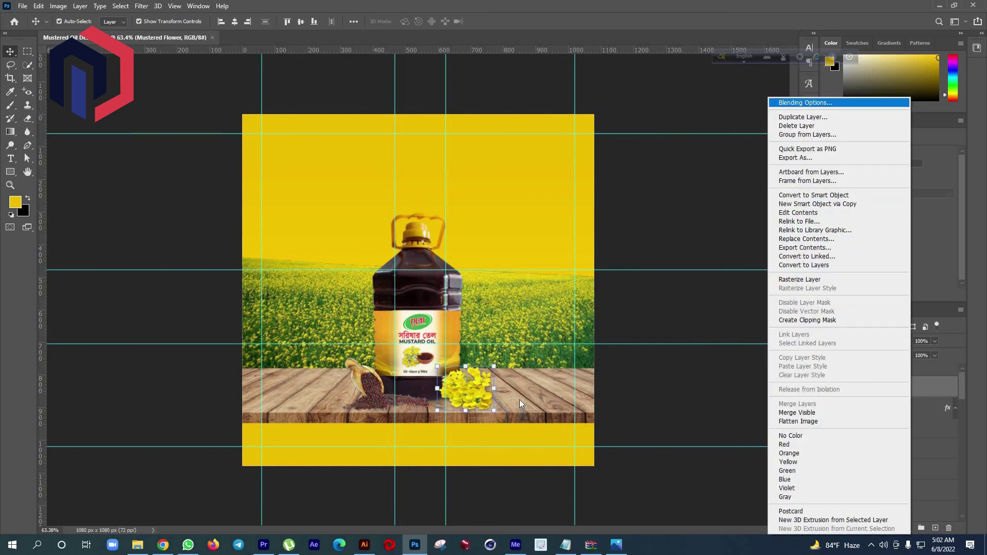
pyautogui.click(801, 101)
pyautogui.click(514, 399)
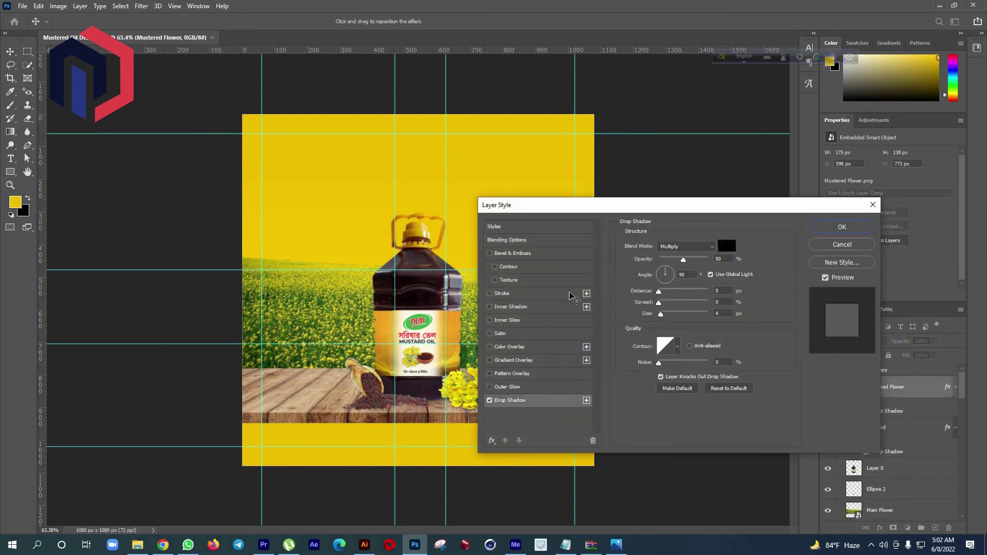
pyautogui.press('Return')
pyautogui.hotkey('ctrl', 's')
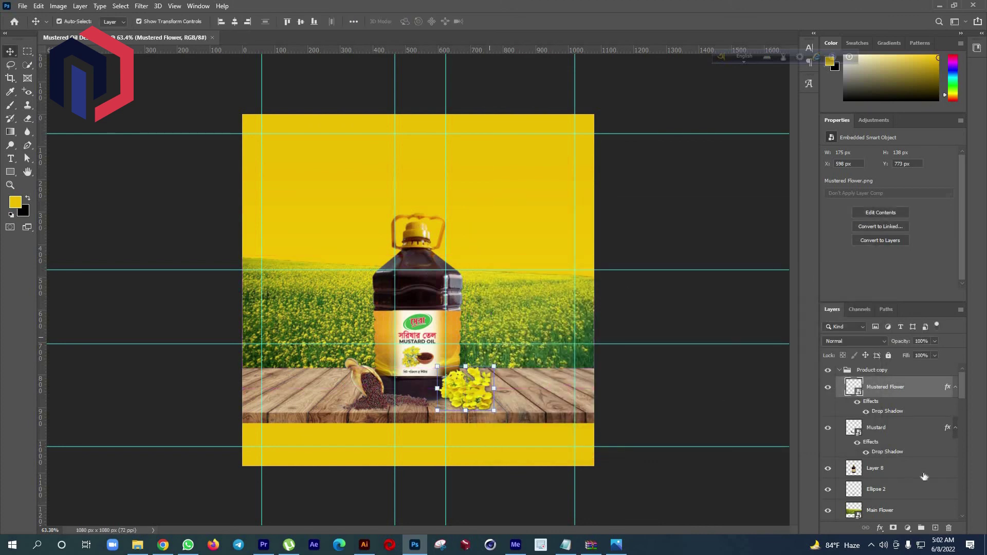
# Scroll the Layers panel and select the সরিষার-তেল_prev_ui image layer
pyautogui.scroll(-5, 900, 463)
pyautogui.scroll(-3, 899, 452)
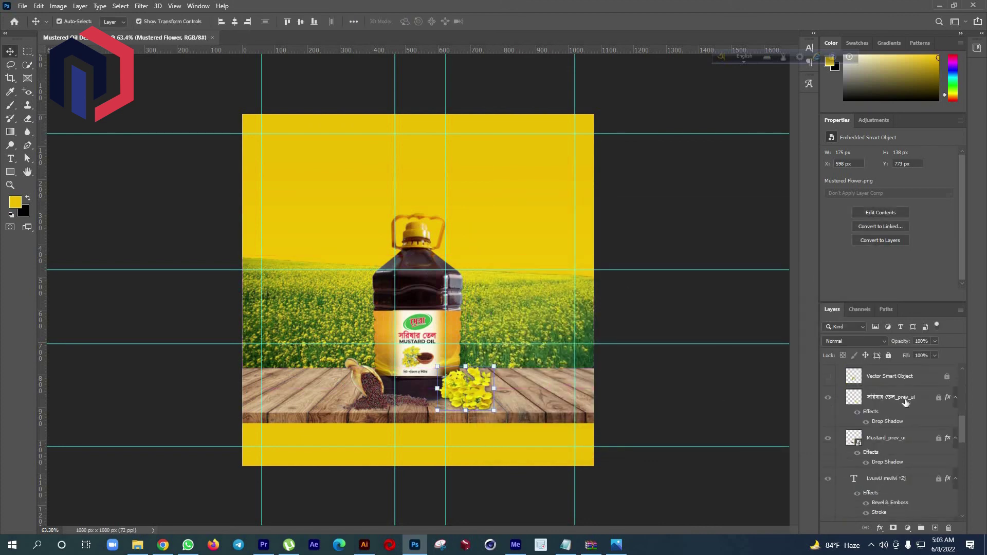
pyautogui.click(901, 422)
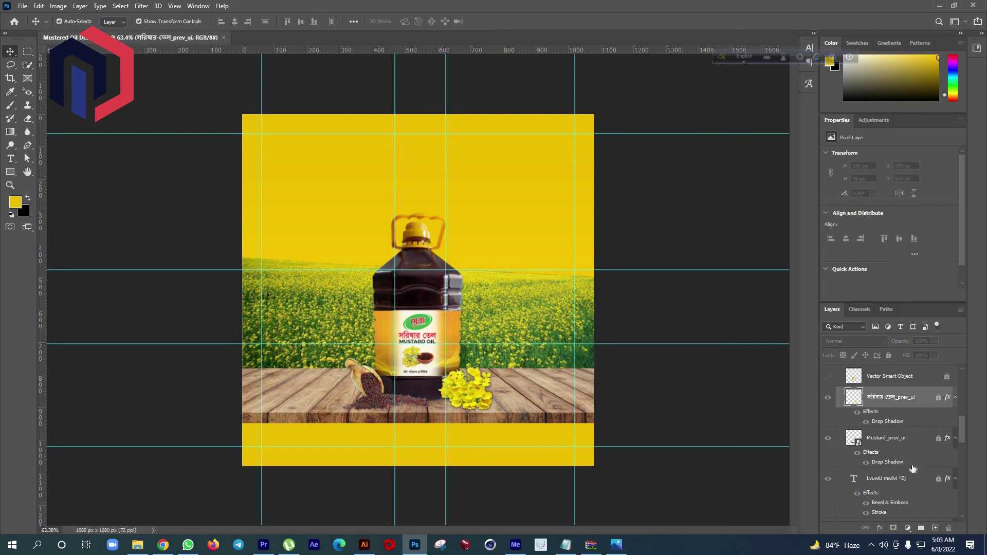
pyautogui.scroll(-1, 908, 465)
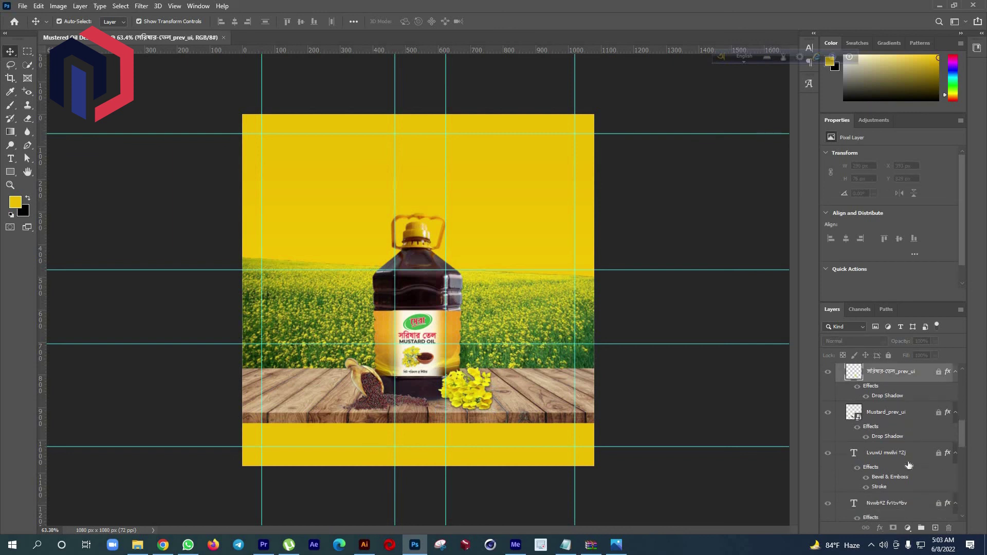
pyautogui.scroll(1, 908, 464)
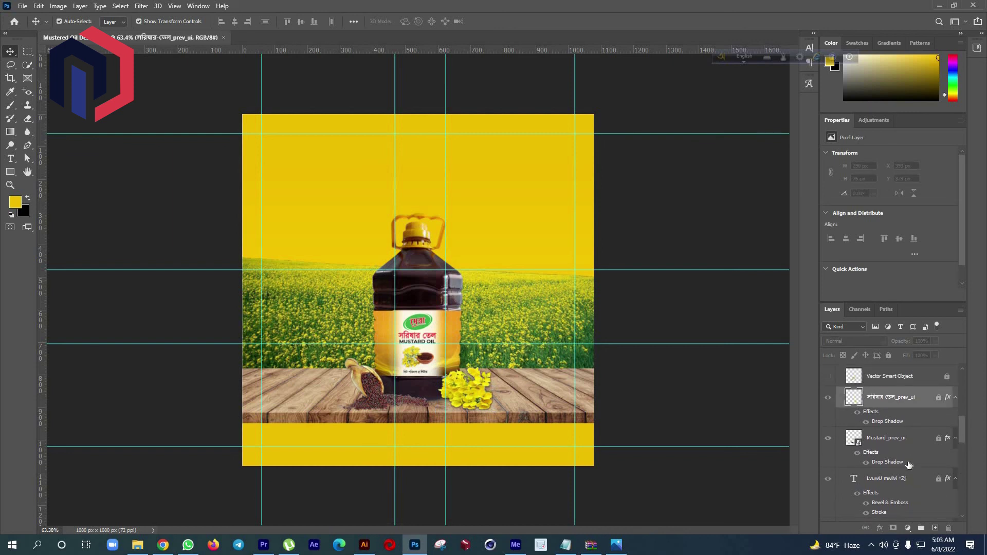
pyautogui.scroll(-1, 908, 465)
pyautogui.scroll(-1, 905, 468)
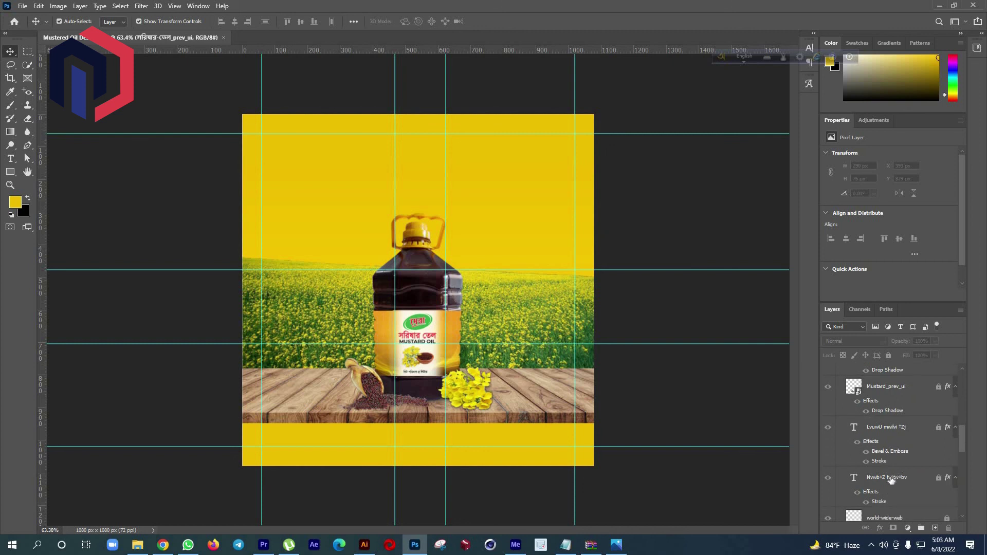
# Select and unlock both Bengali headline text layers, then pick both lines together on the canvas
pyautogui.click(890, 479)
pyautogui.keyDown('ctrl'); pyautogui.click(876, 430); pyautogui.keyUp('ctrl')
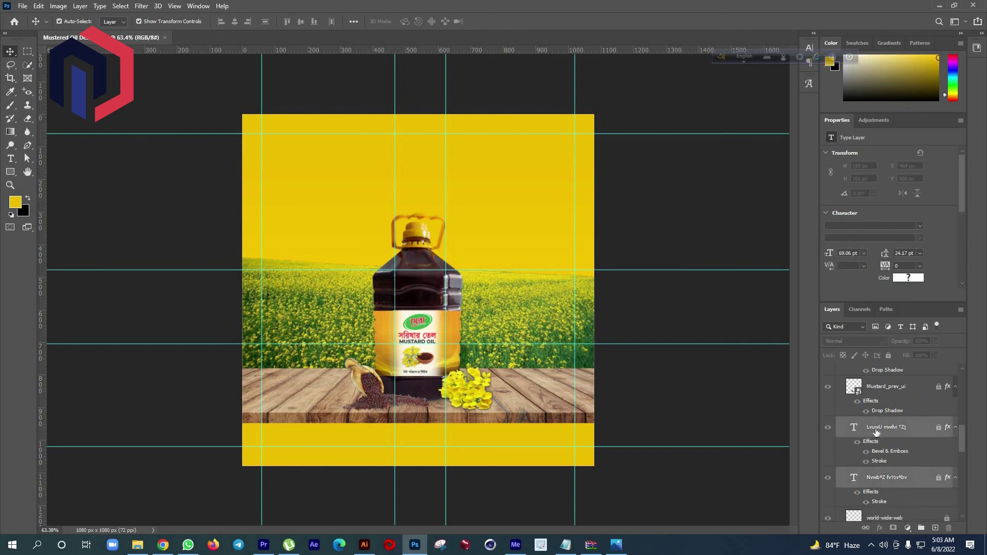
pyautogui.hotkey('ctrl', '/')
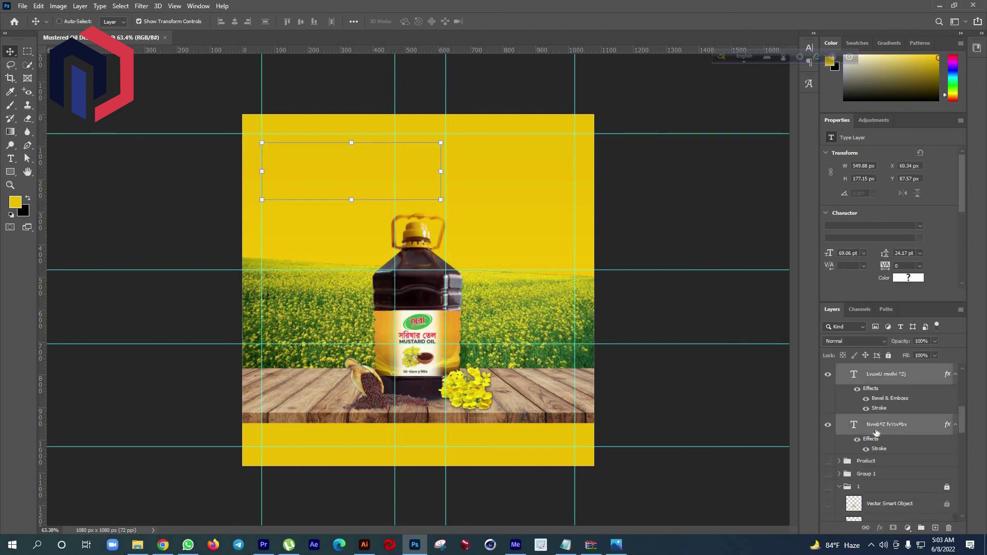
pyautogui.press('ctrl')
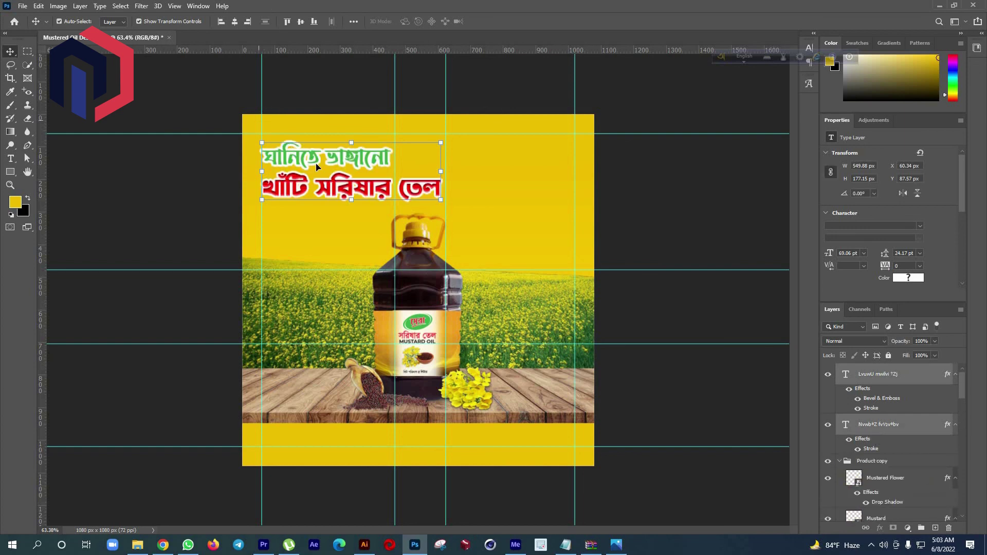
pyautogui.click(362, 166)
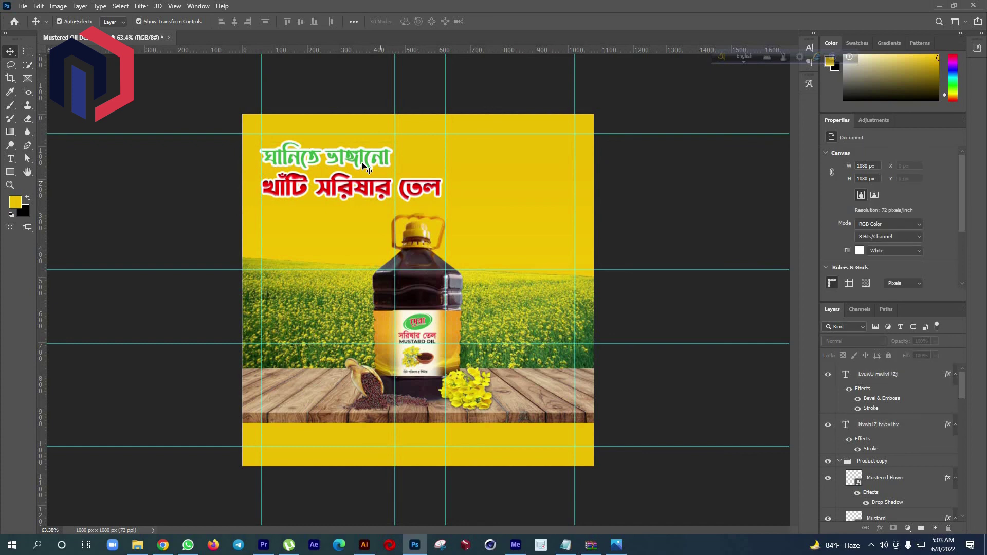
pyautogui.keyDown('shift'); pyautogui.click(366, 190); pyautogui.keyUp('shift')
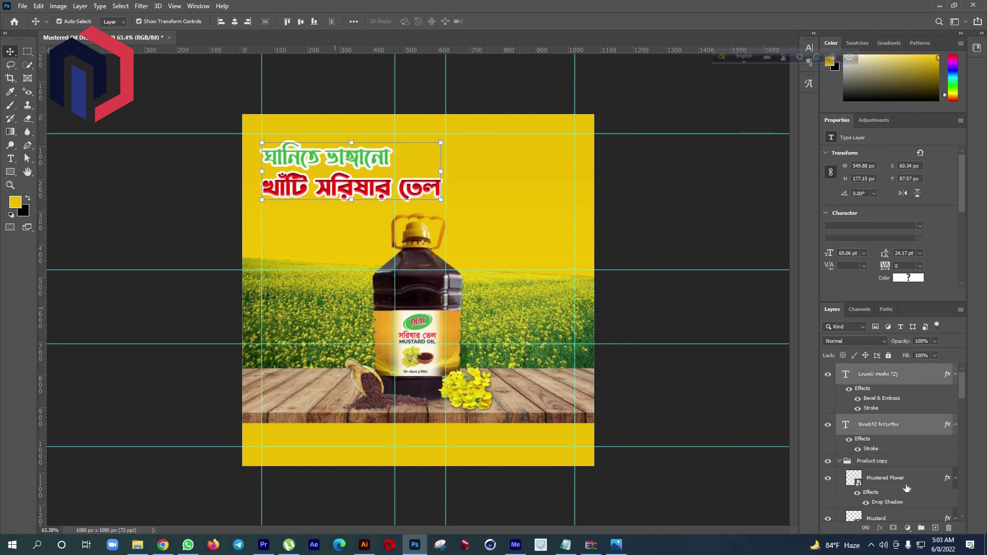
# Select the website text, both footer rectangles, and the phone number text layer in the Layers panel
pyautogui.scroll(-5, 860, 477)
pyautogui.scroll(-3, 859, 478)
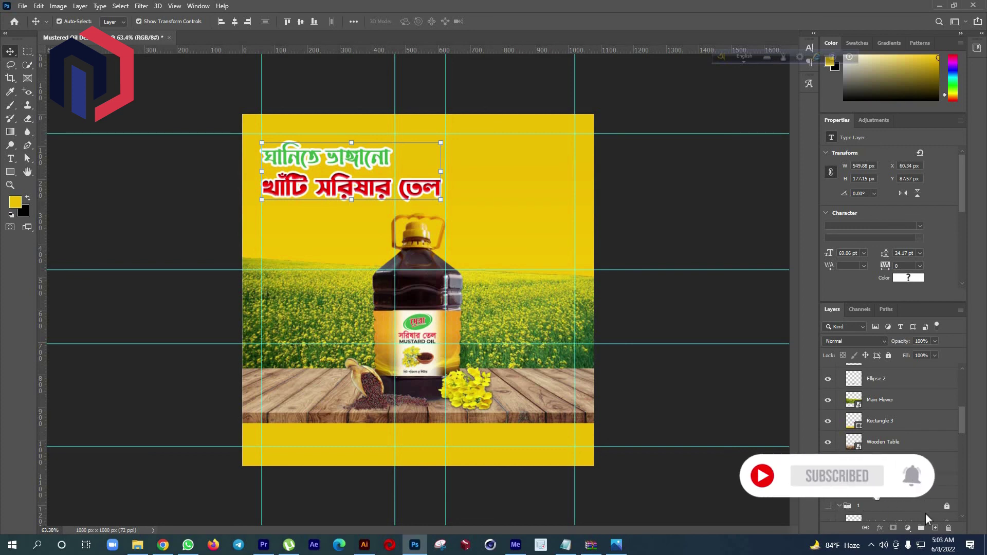
pyautogui.scroll(-5, 841, 507)
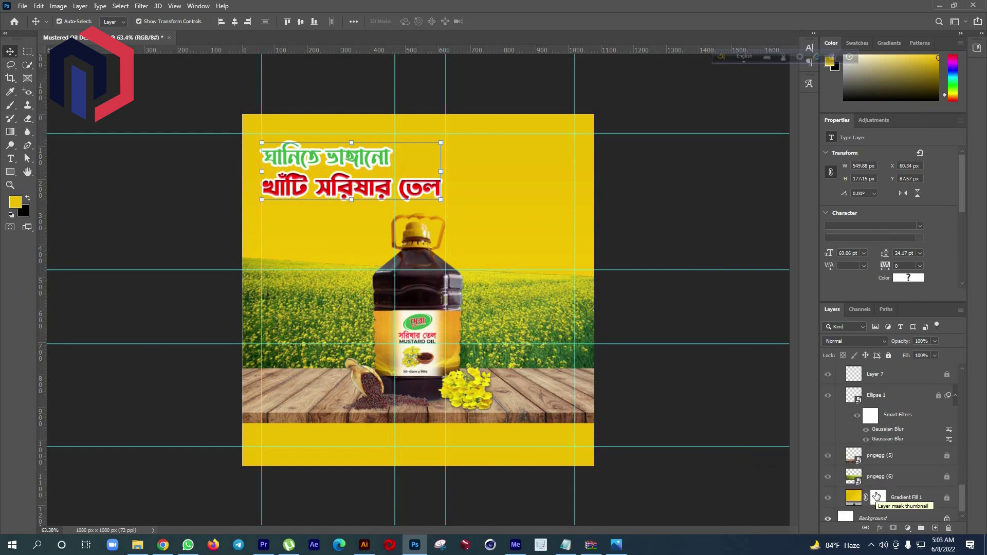
pyautogui.scroll(-1, 877, 495)
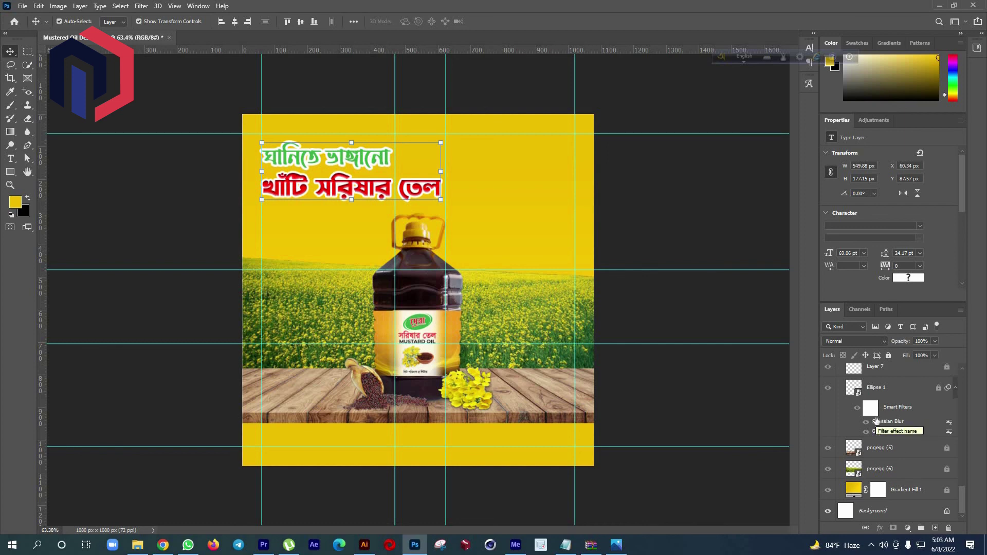
pyautogui.scroll(2, 876, 421)
pyautogui.scroll(2, 877, 408)
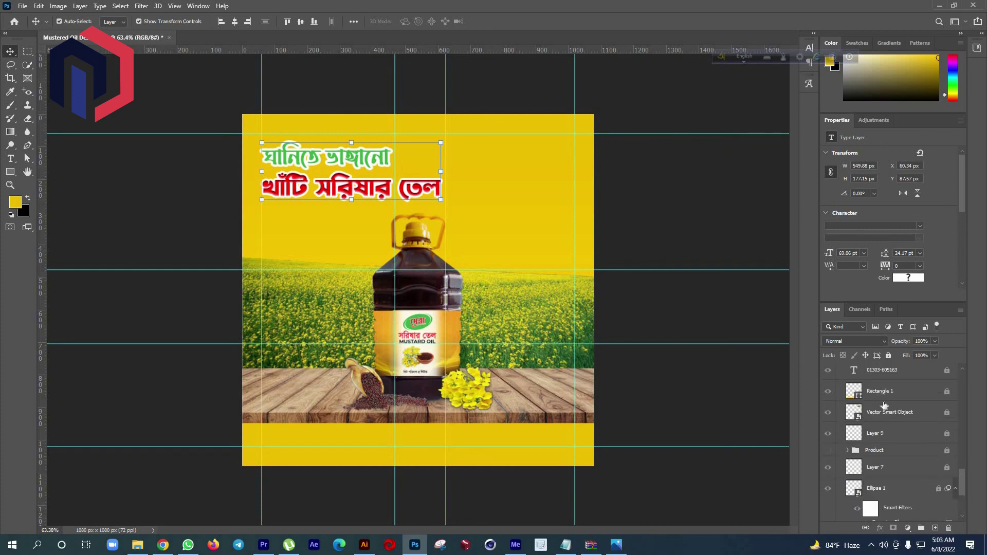
pyautogui.scroll(2, 879, 395)
pyautogui.click(879, 401)
pyautogui.keyDown('shift'); pyautogui.click(880, 379); pyautogui.keyUp('shift')
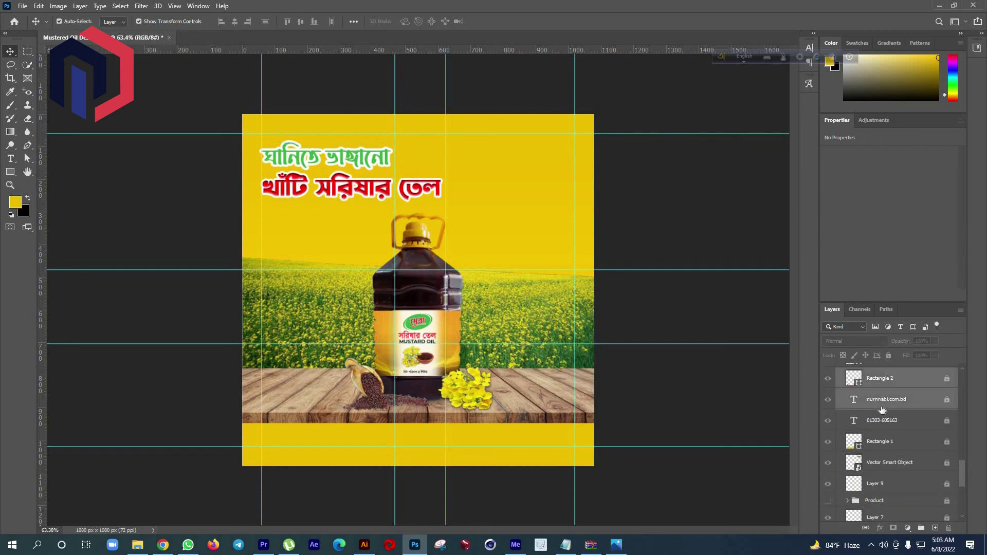
pyautogui.scroll(2, 881, 391)
pyautogui.keyDown('shift'); pyautogui.click(885, 407); pyautogui.keyUp('shift')
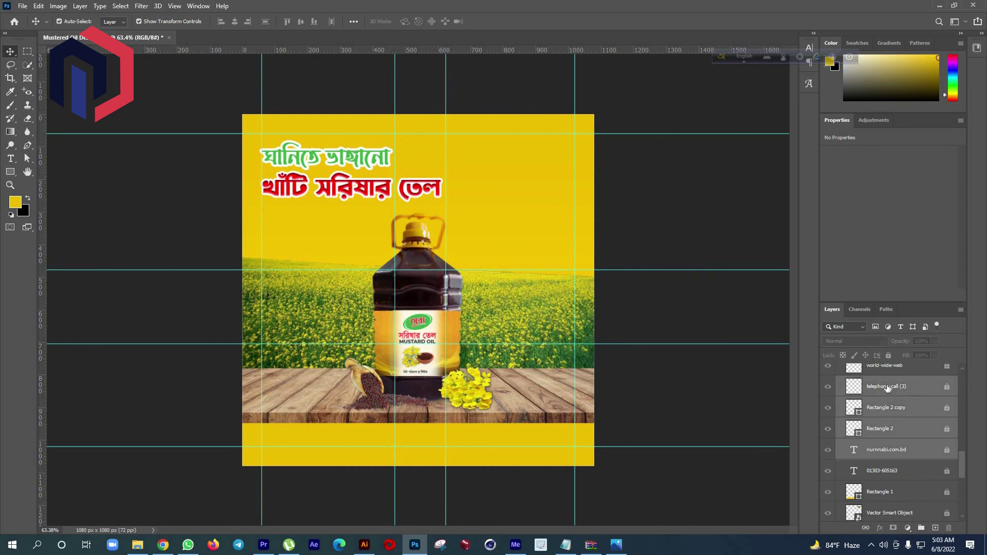
pyautogui.click(874, 471)
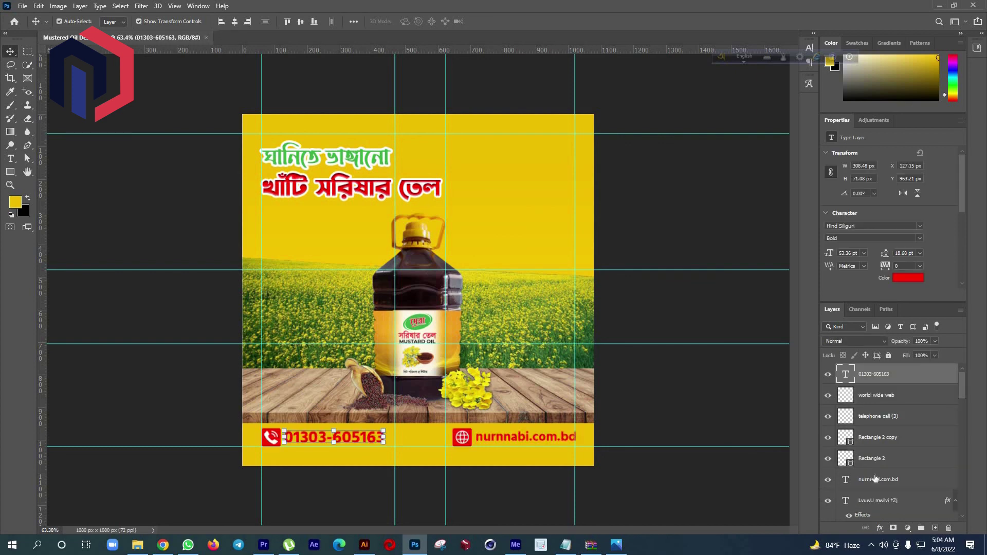